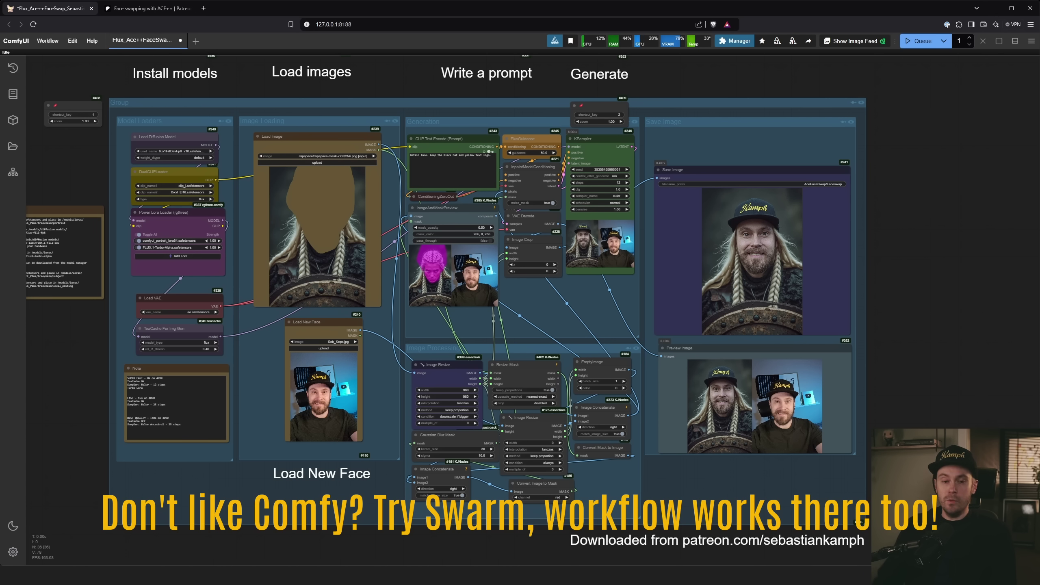
pyautogui.scroll(8, 354, 232)
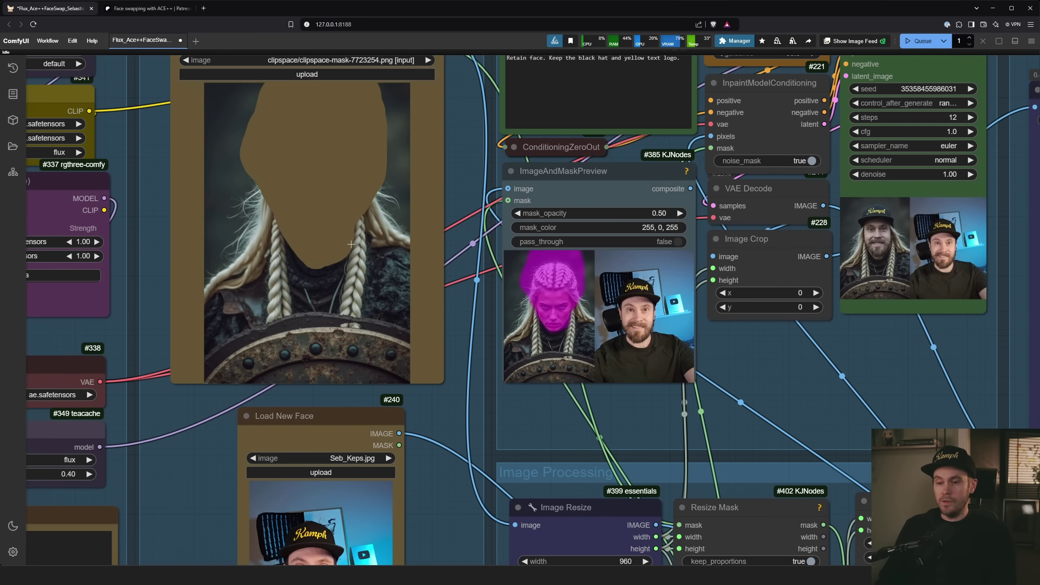
pyautogui.moveTo(411, 543); pyautogui.dragTo(389, 370)
pyautogui.scroll(4, 365, 377)
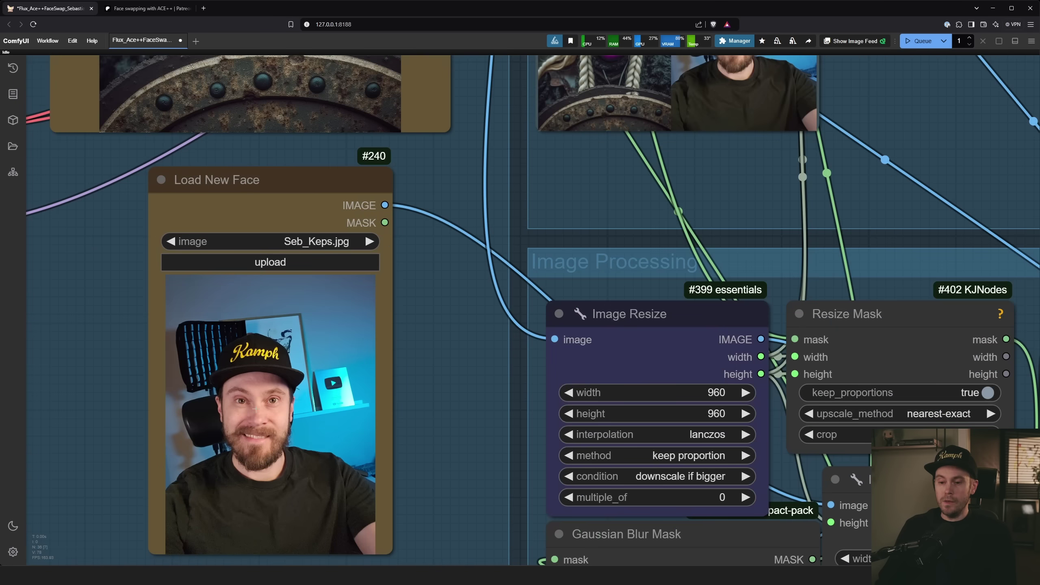
pyautogui.scroll(7, 233, 442)
pyautogui.scroll(-8, 226, 435)
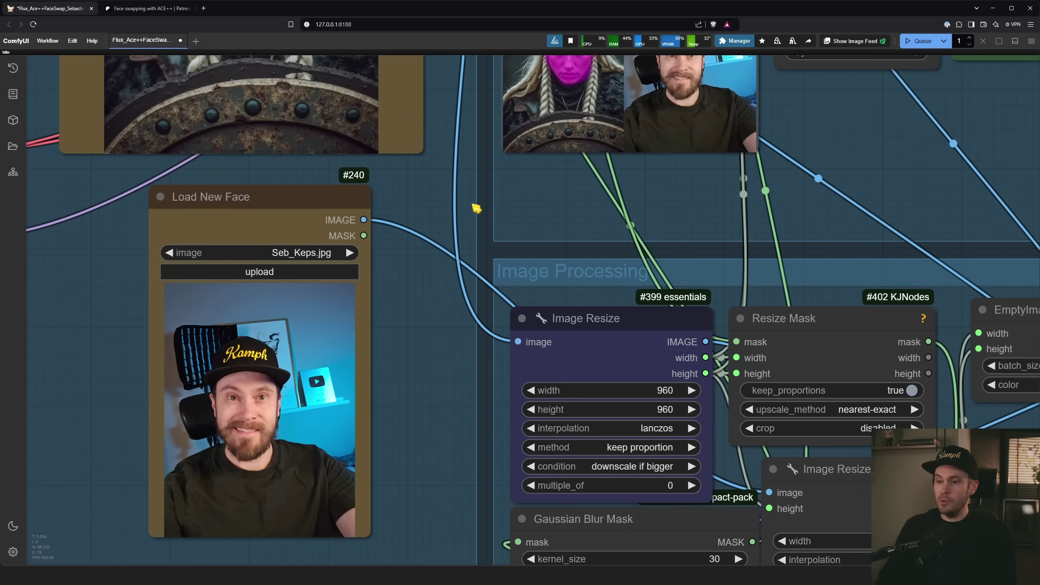
# Step: Examine the side-by-side face swap comparison in the Preview Image node
pyautogui.moveTo(477, 205); pyautogui.dragTo(244, 415)
pyautogui.moveTo(876, 353); pyautogui.dragTo(310, 309)
pyautogui.scroll(-2, 386, 362)
pyautogui.scroll(-5, 900, 374)
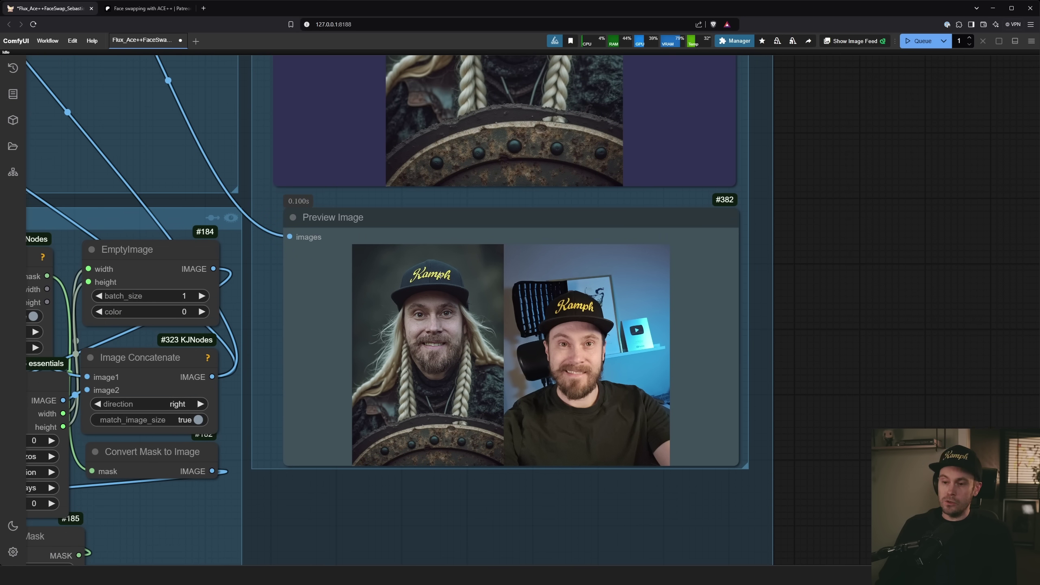
pyautogui.scroll(-3, 790, 310)
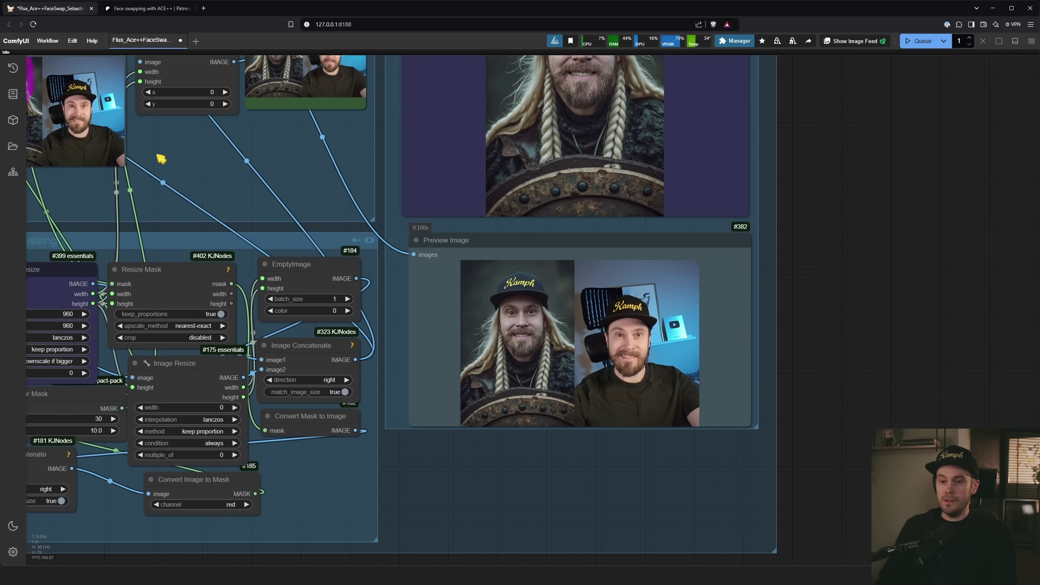
# Step: Read the prompt text in the CLIP Text Encode node of the Generation group
pyautogui.moveTo(157, 154); pyautogui.dragTo(524, 337)
pyautogui.moveTo(320, 123); pyautogui.dragTo(259, 245)
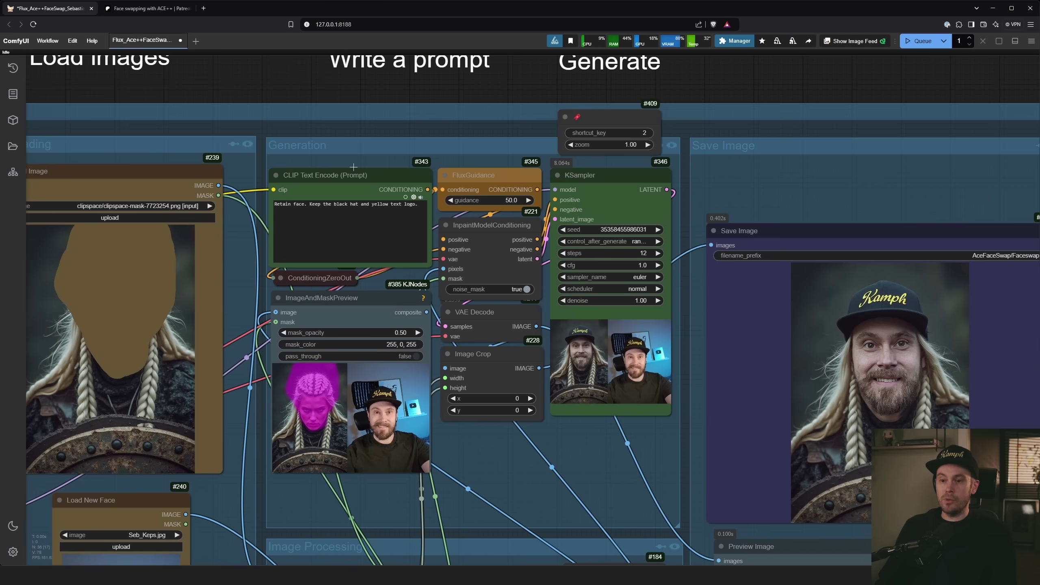
pyautogui.scroll(6, 354, 167)
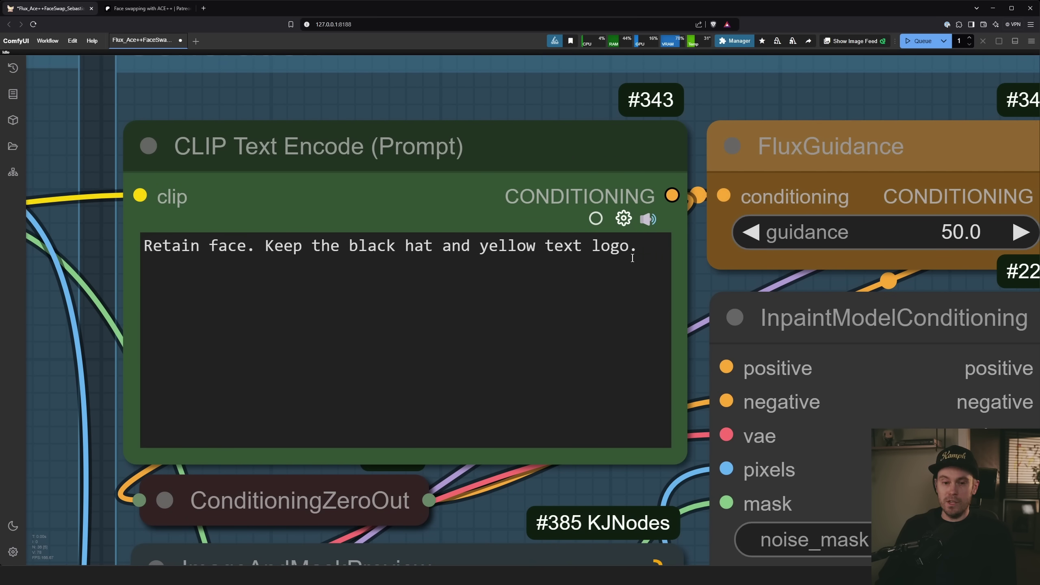
pyautogui.scroll(-8, 546, 280)
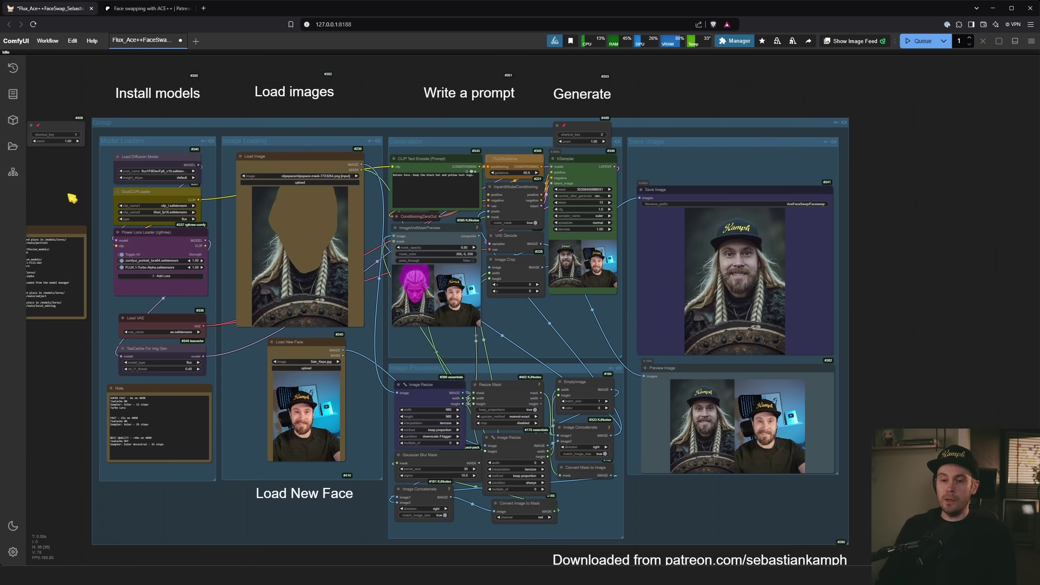
# Step: Read the face swapping post on Patreon down to its workflow attachment and return to the ComfyUI workflow
pyautogui.moveTo(72, 198); pyautogui.dragTo(154, 183)
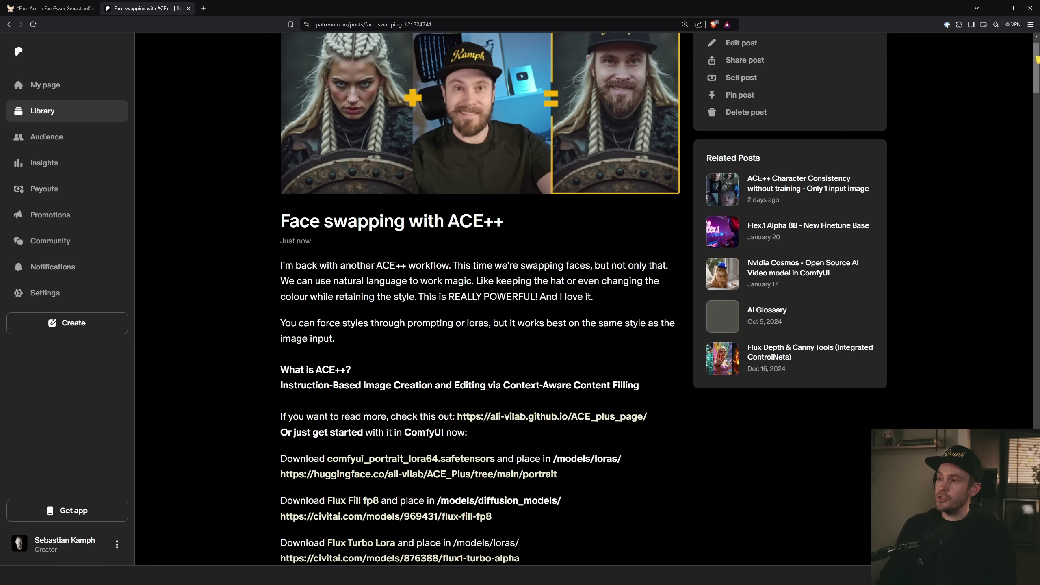
pyautogui.moveTo(1037, 59); pyautogui.dragTo(1026, 471)
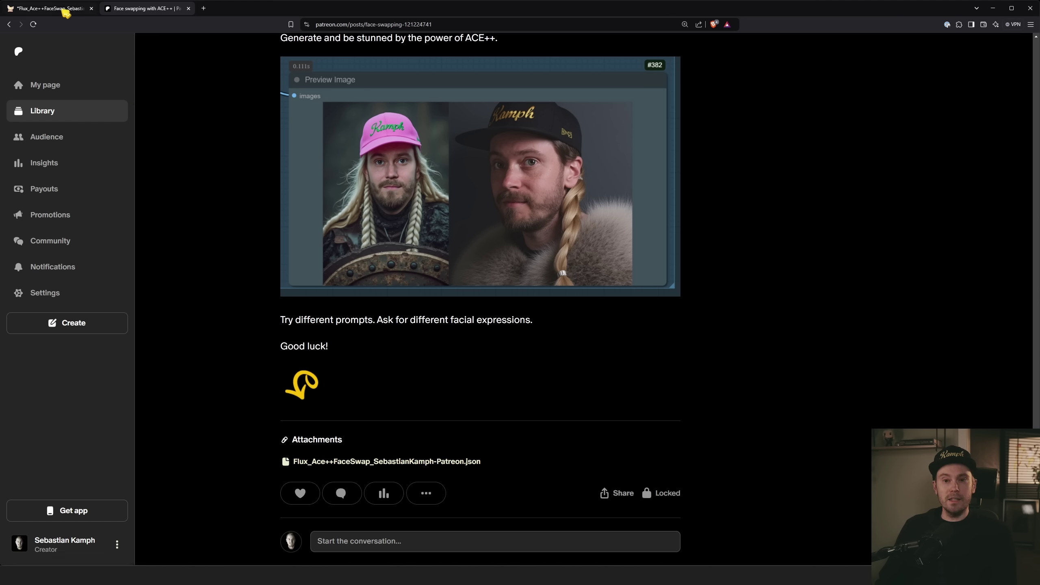
pyautogui.click(64, 12)
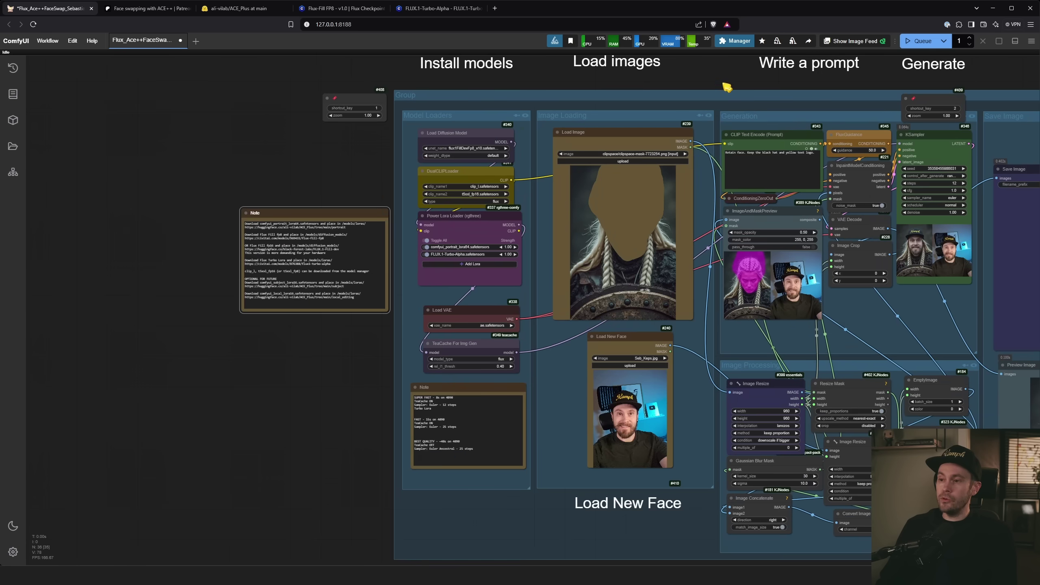
# Step: Look over the whole face swap workflow, from the model loaders to the image processing and save nodes
pyautogui.moveTo(727, 86); pyautogui.dragTo(461, 80)
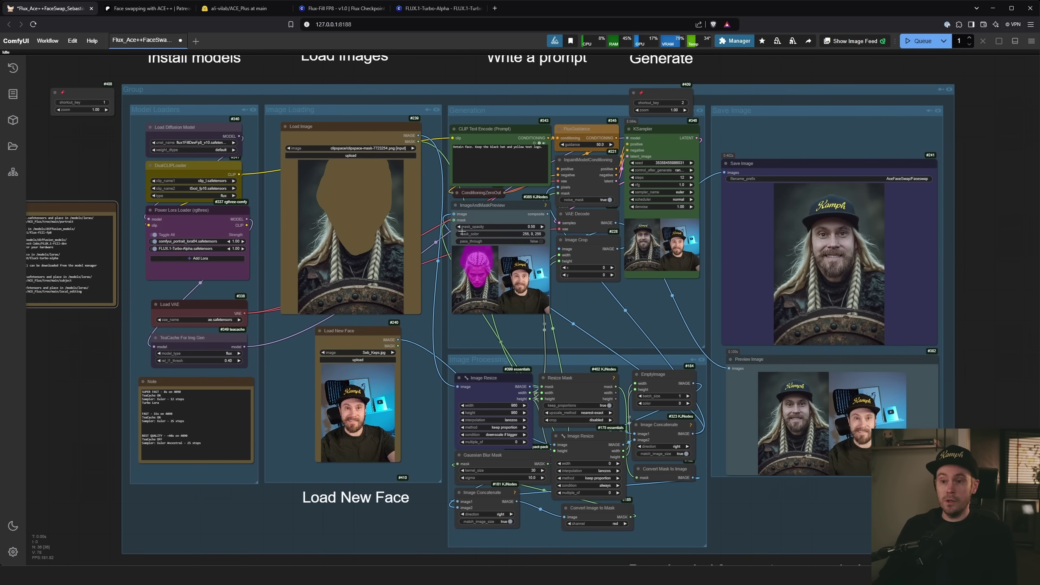
pyautogui.moveTo(752, 510); pyautogui.dragTo(673, 478)
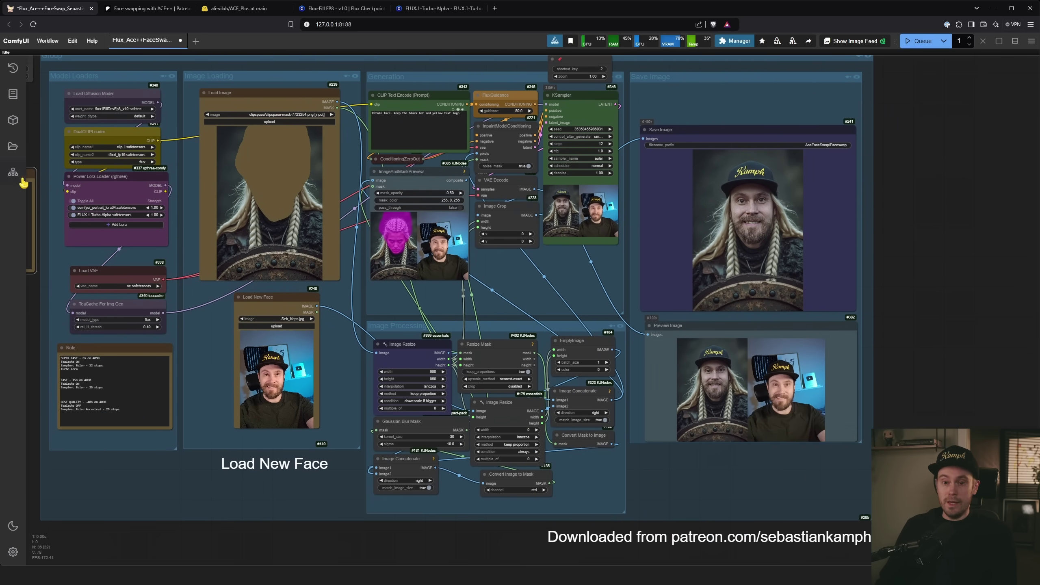
pyautogui.scroll(11, 84, 193)
pyautogui.scroll(-10, 205, 229)
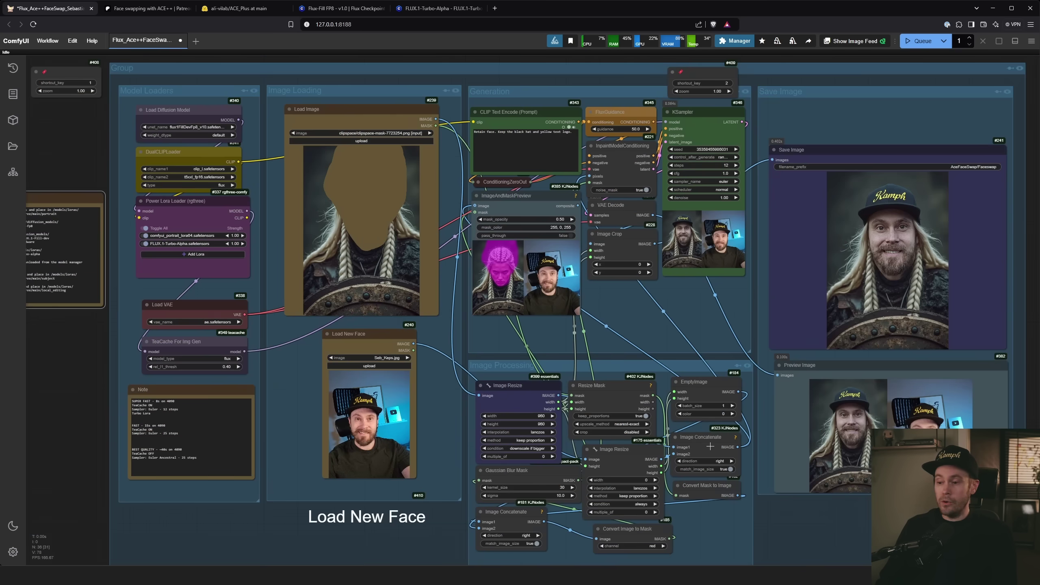
pyautogui.moveTo(811, 506); pyautogui.dragTo(692, 413)
pyautogui.scroll(4, 461, 333)
pyautogui.scroll(3, 459, 333)
pyautogui.scroll(-6, 555, 378)
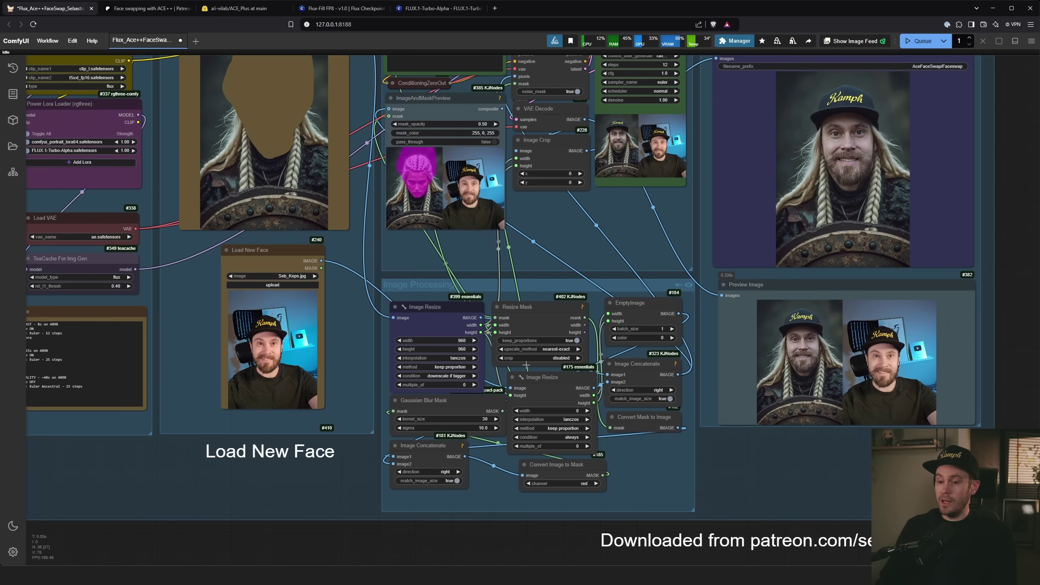
pyautogui.scroll(-4, 701, 198)
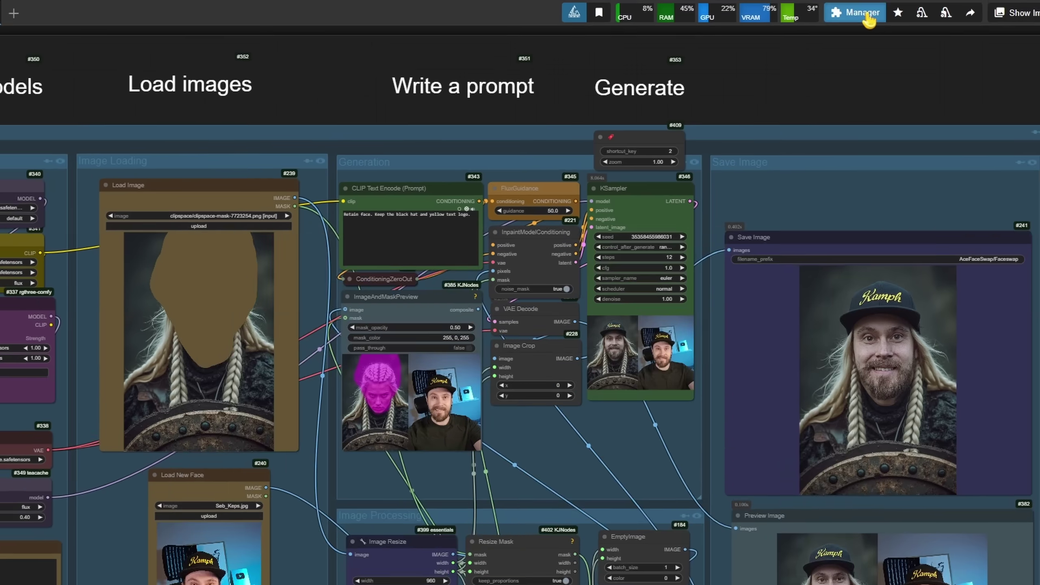
# Step: Check the workflow for missing custom nodes in the ComfyUI Manager and close it
pyautogui.click(735, 41)
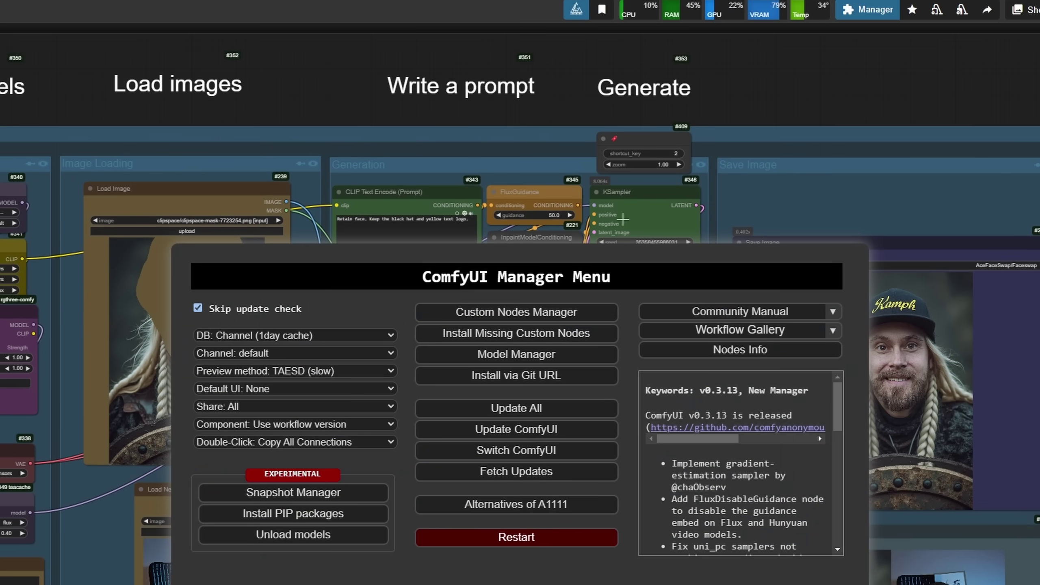
pyautogui.click(528, 333)
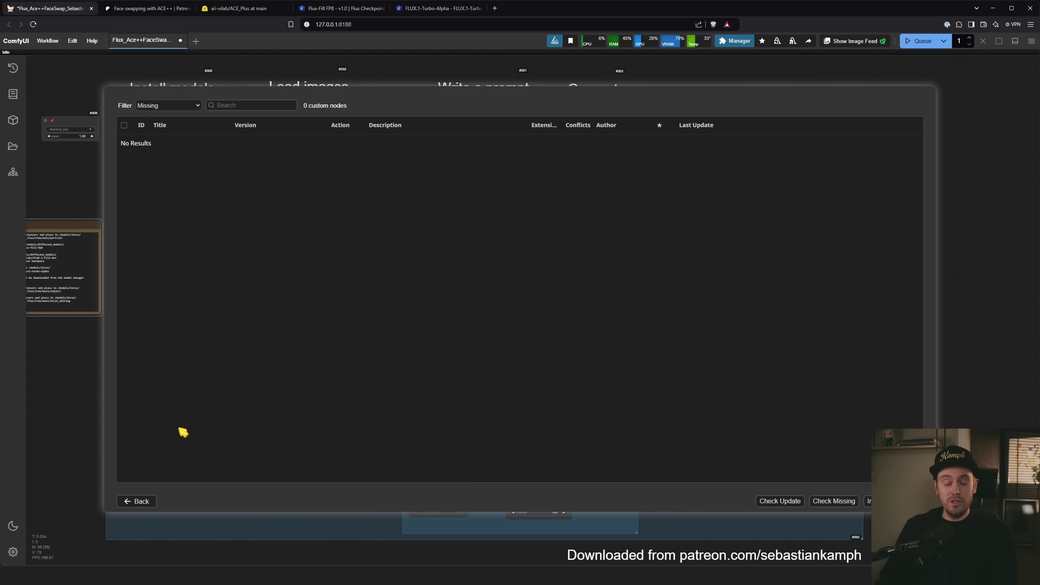
pyautogui.click(144, 508)
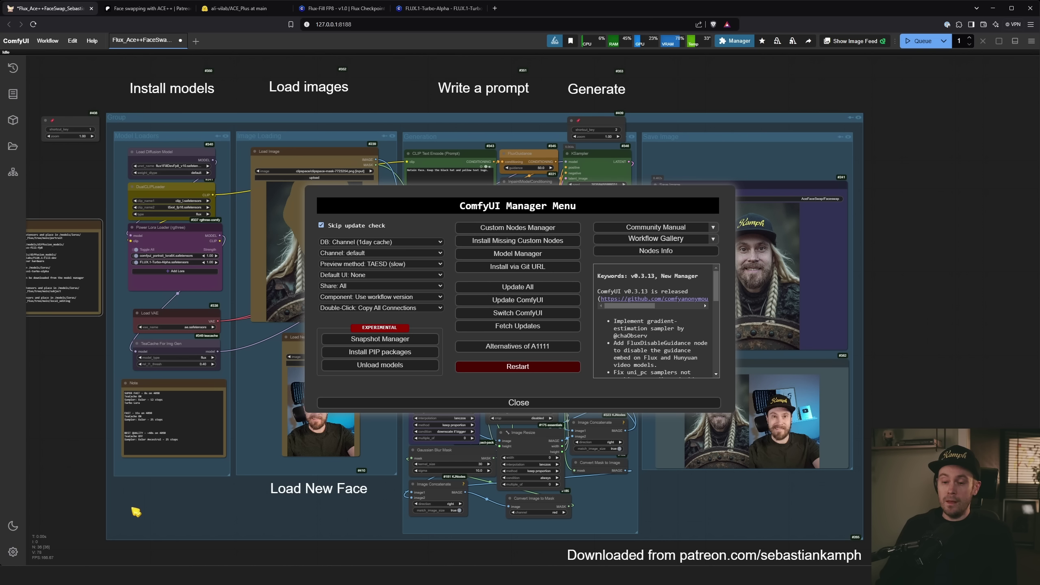
pyautogui.press('Escape')
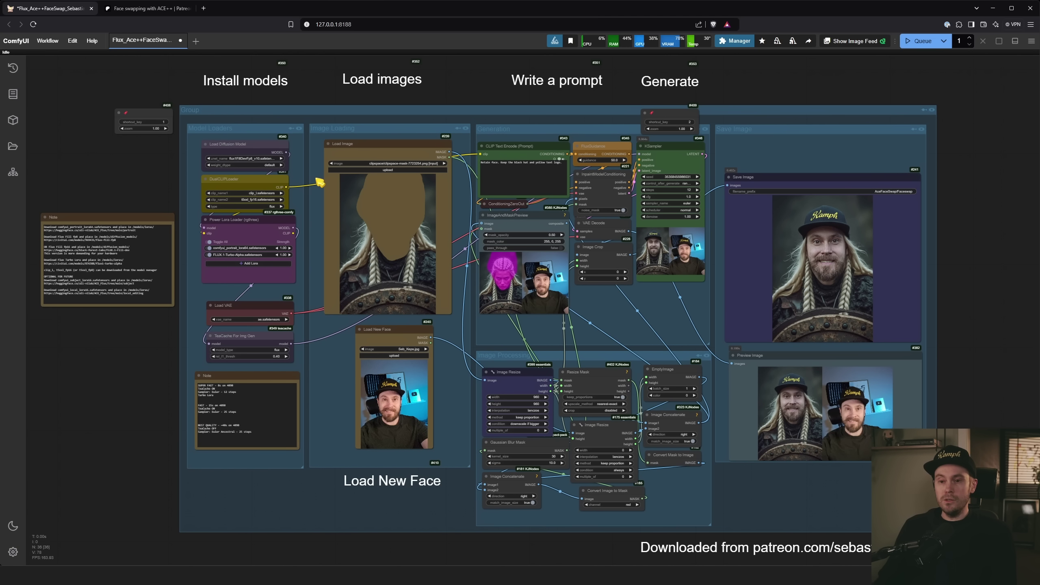
# Step: Examine the diffusion model, dual CLIP and LoRA files chosen in the Model Loaders group
pyautogui.press('1')
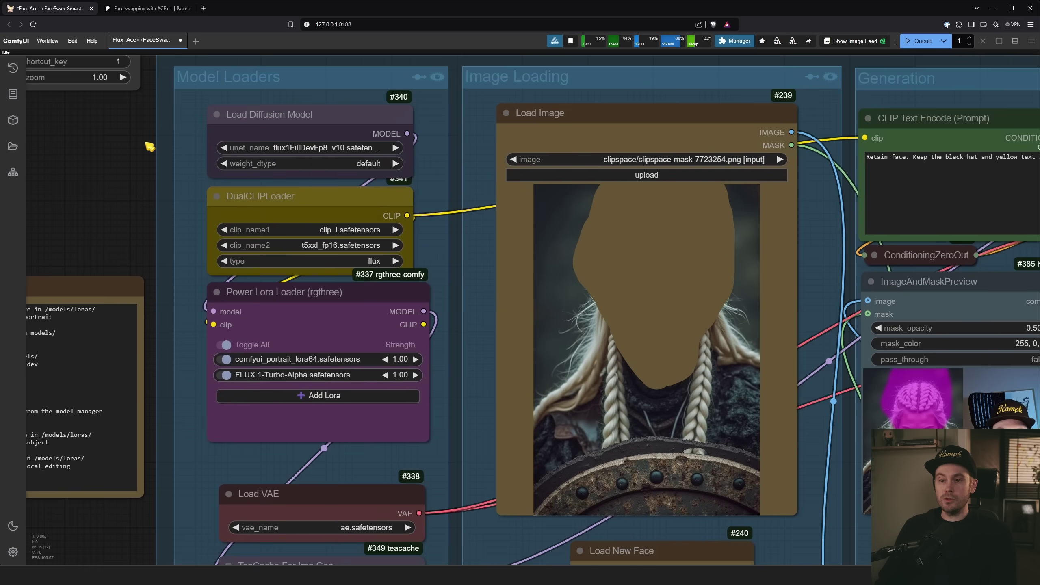
pyautogui.scroll(6, 157, 187)
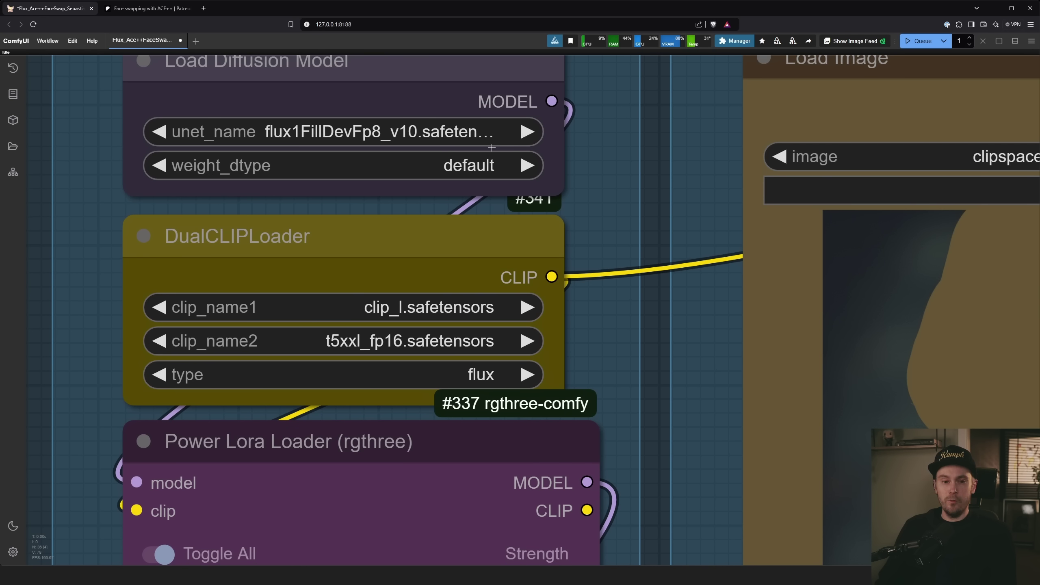
pyautogui.scroll(-3, 657, 315)
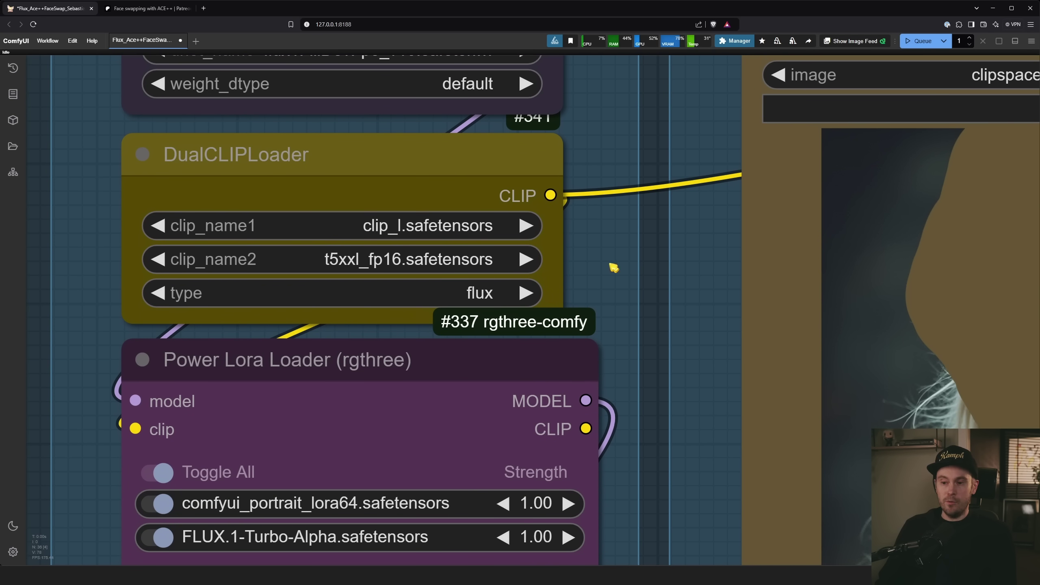
pyautogui.moveTo(656, 344); pyautogui.dragTo(649, 151)
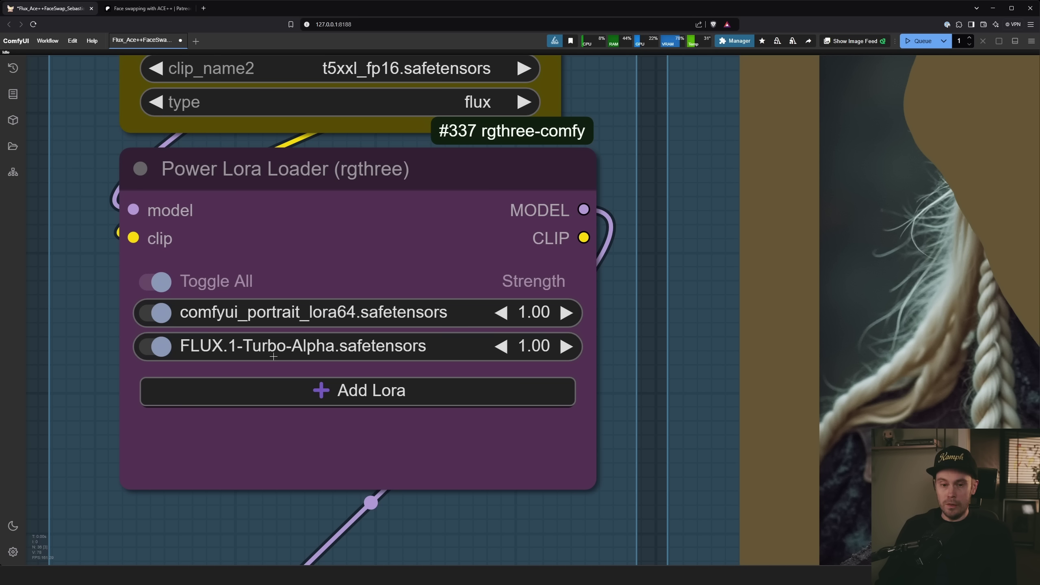
pyautogui.scroll(6, 237, 350)
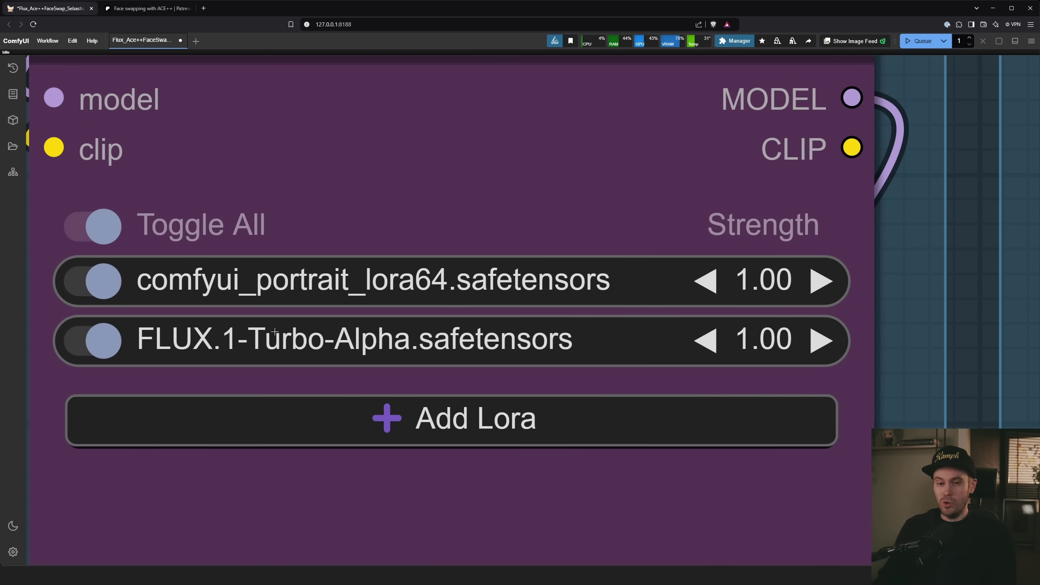
# Step: Examine the Load VAE node's file and the FLUX.1-Turbo-Alpha entry in the Power Lora Loader
pyautogui.scroll(-10, 277, 330)
pyautogui.moveTo(508, 472); pyautogui.dragTo(499, 264)
pyautogui.scroll(9, 388, 327)
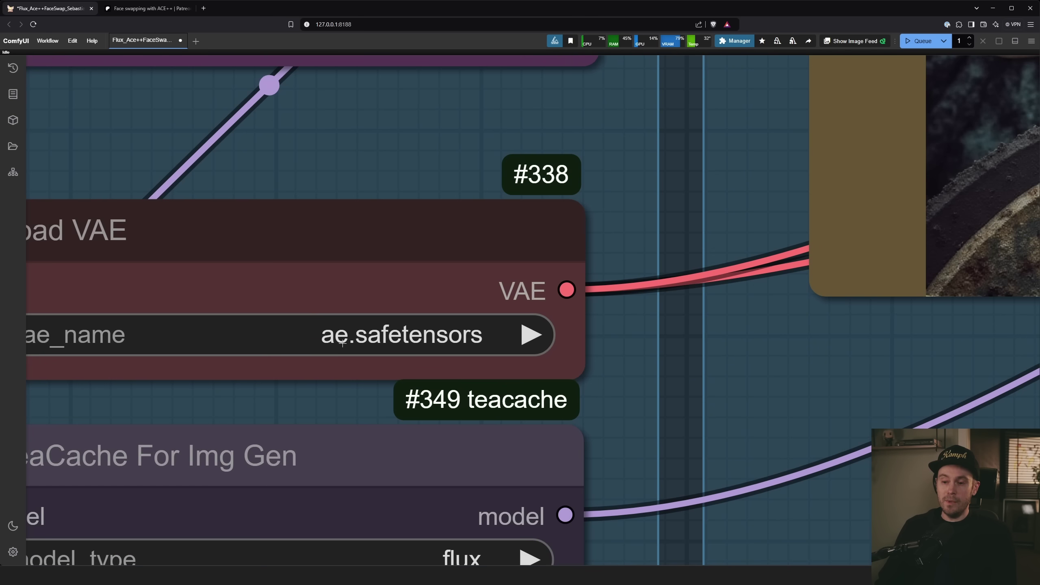
pyautogui.scroll(-10, 342, 343)
pyautogui.moveTo(440, 131); pyautogui.dragTo(459, 359)
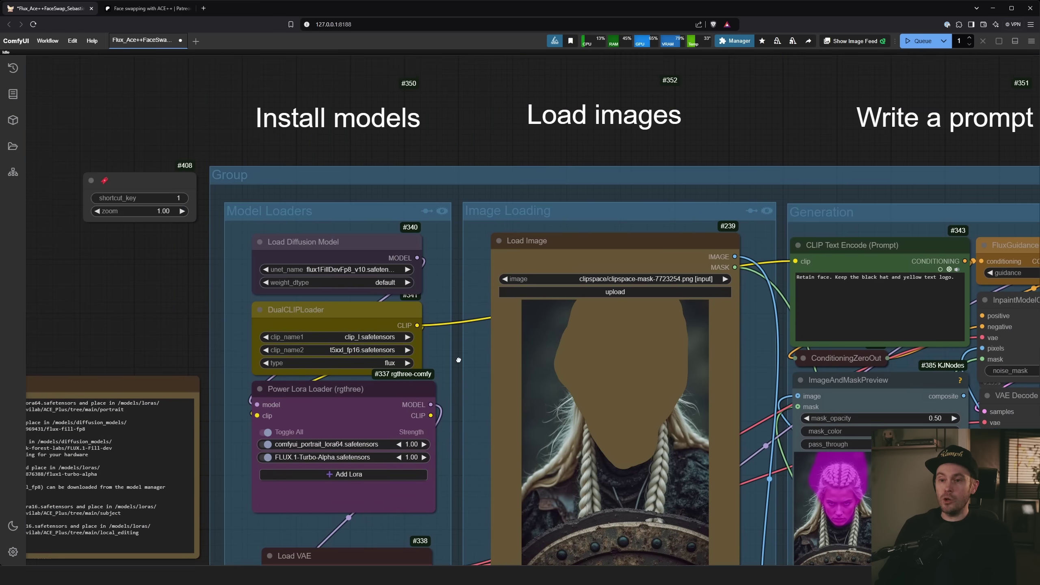
pyautogui.scroll(6, 449, 345)
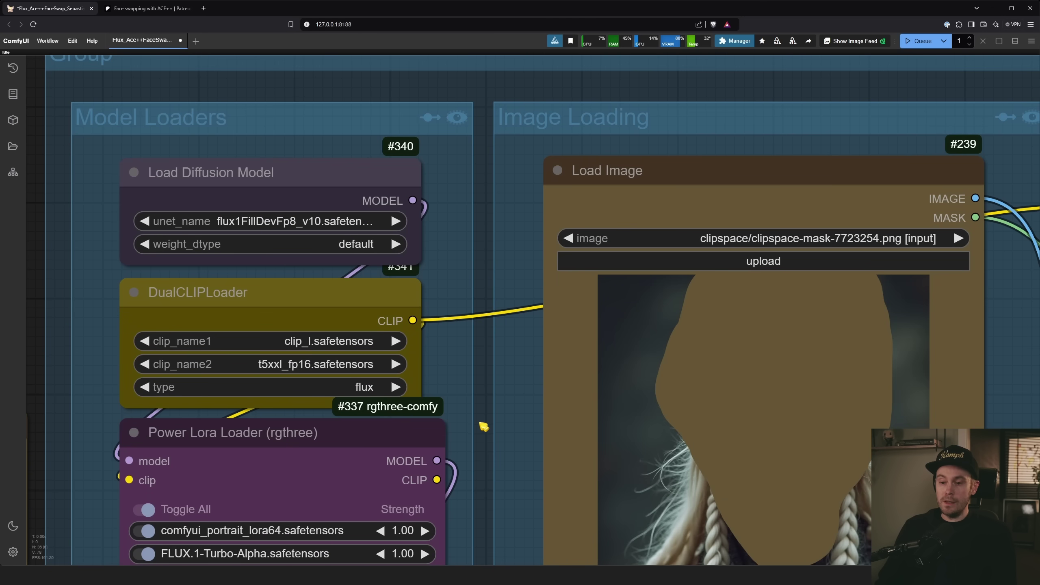
pyautogui.moveTo(480, 424); pyautogui.dragTo(532, 219)
pyautogui.scroll(7, 301, 332)
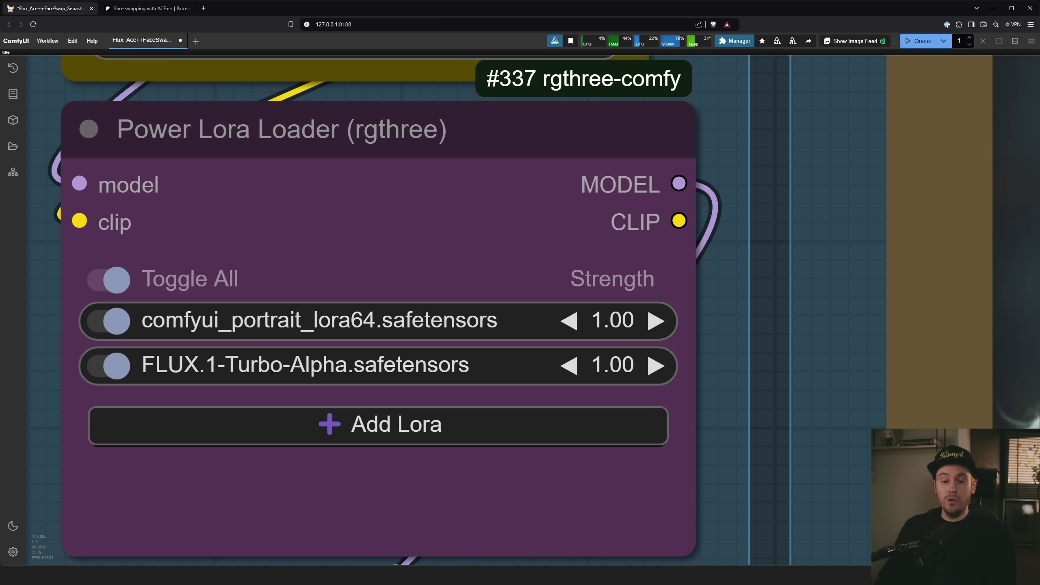
# Step: Review the model download links and folder locations in the Patreon post, returning to the ComfyUI workflow
pyautogui.click(161, 4)
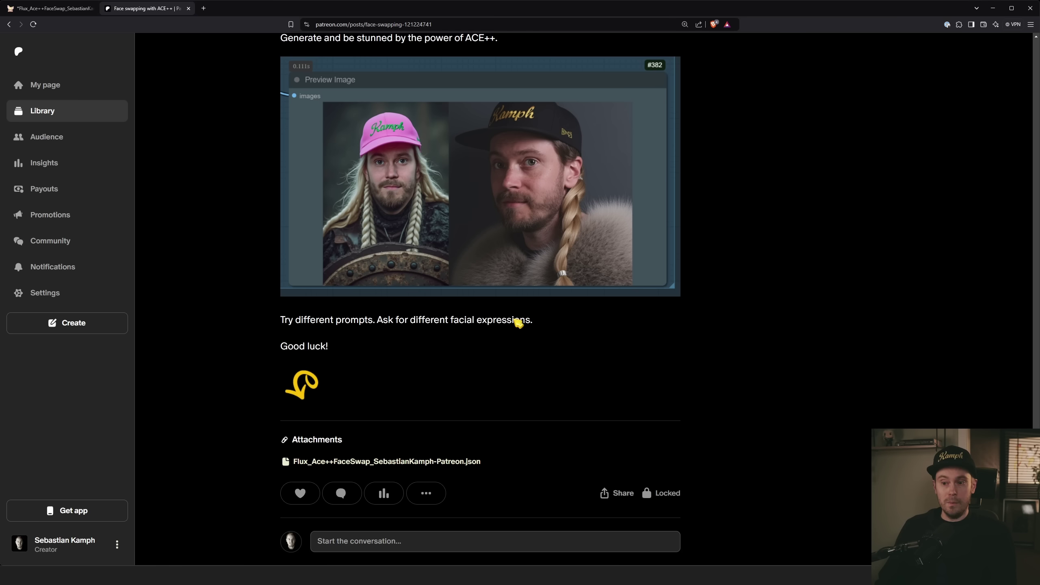
pyautogui.scroll(15, 516, 321)
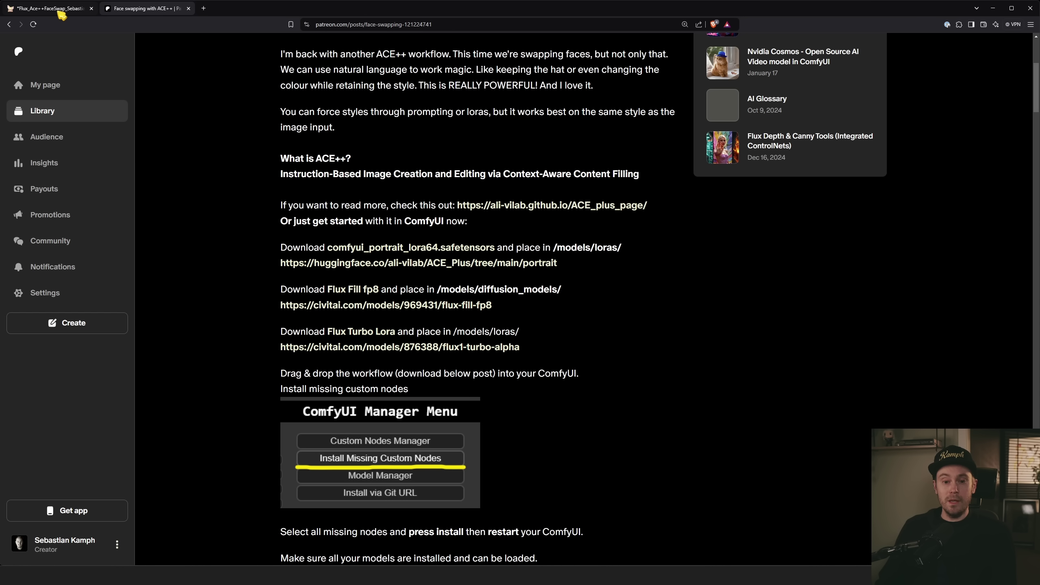
pyautogui.click(61, 14)
# Step: Read the model download links and target folders in the Note node beside the model loaders
pyautogui.scroll(-4, 299, 187)
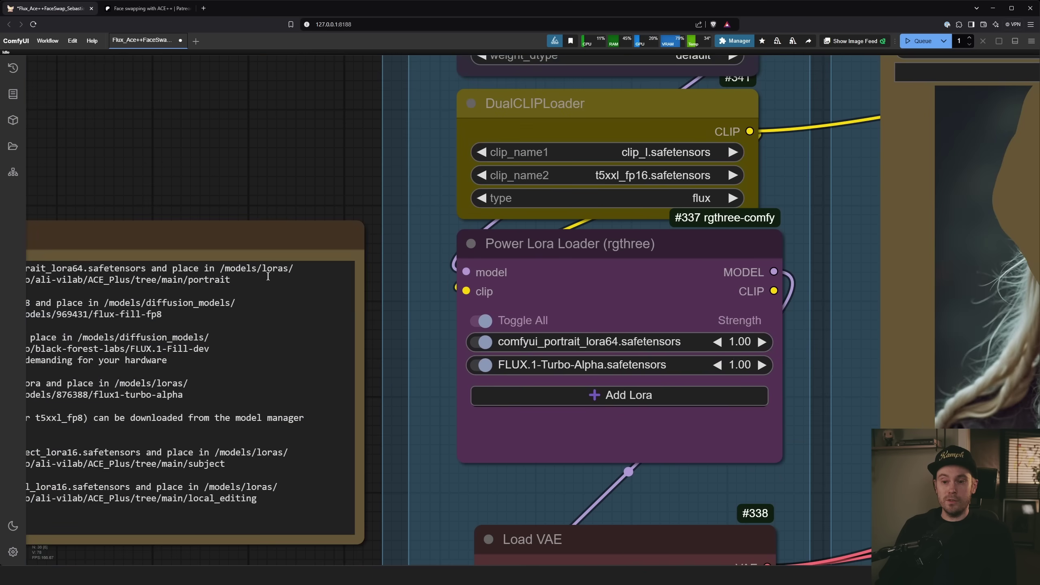
pyautogui.scroll(3, 75, 294)
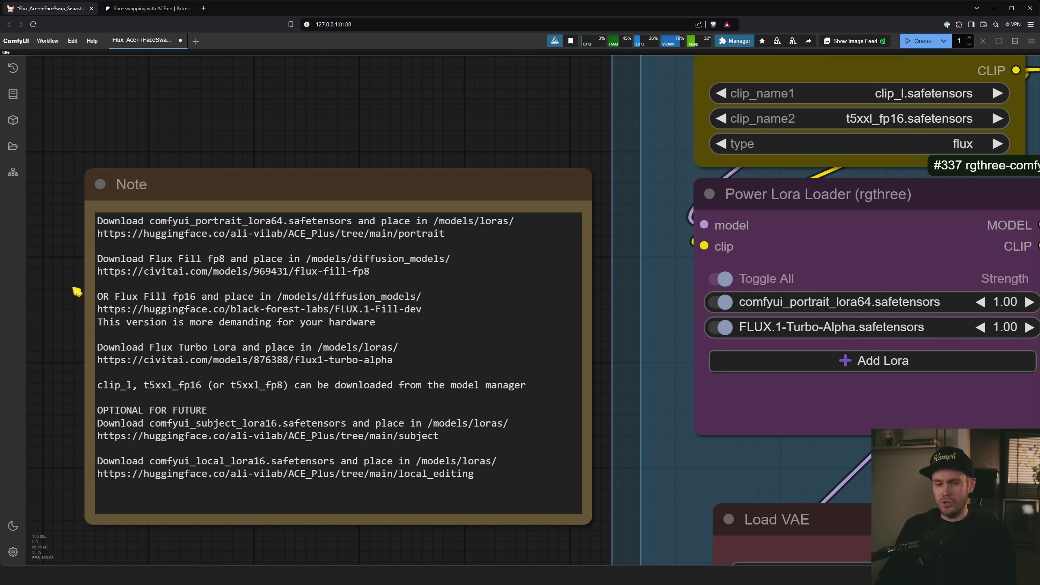
pyautogui.scroll(1, 78, 289)
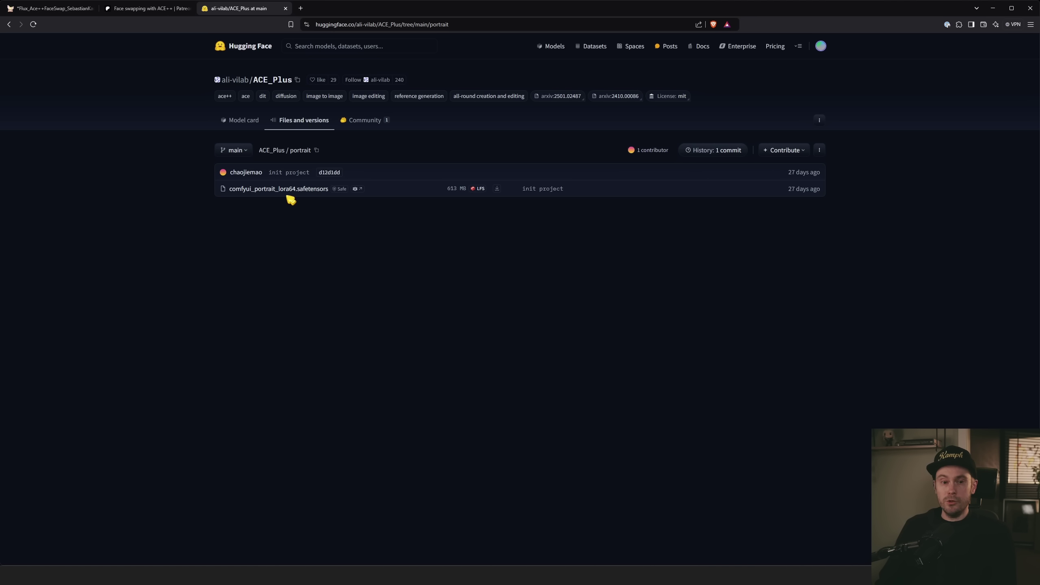
# Step: Enlarge the Hugging Face ACE_Plus portrait folder page to 133% to view the comfyui_portrait_lora64.safetensors file
pyautogui.scroll(2, 323, 200)
pyautogui.scroll(1, 303, 219)
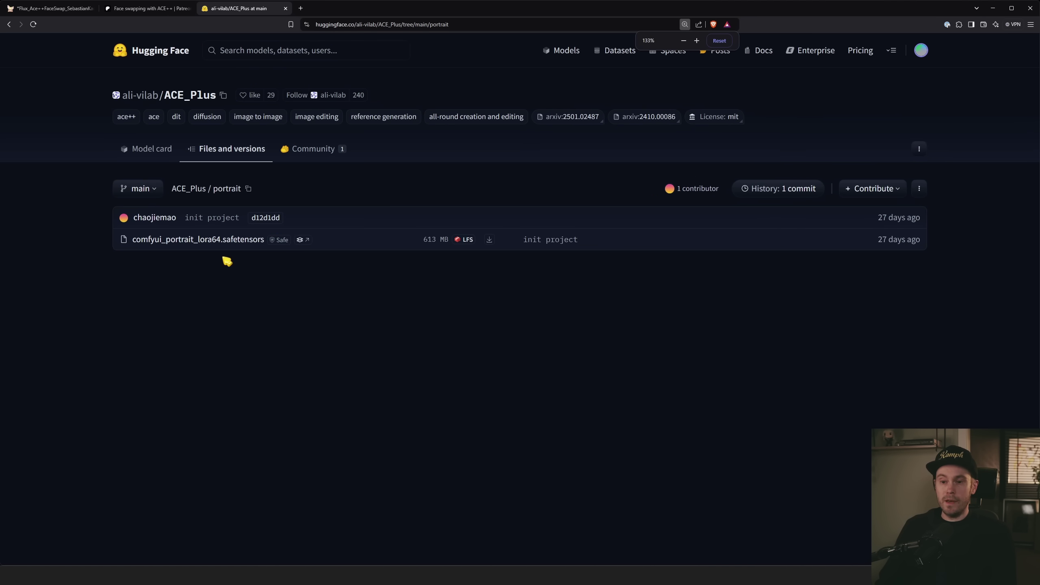
# Step: Switch to File Explorer and open the models/loras folder inside the ComfyUI directory, where the portrait LoRA belongs
pyautogui.hotkey('alt', 'Tab')
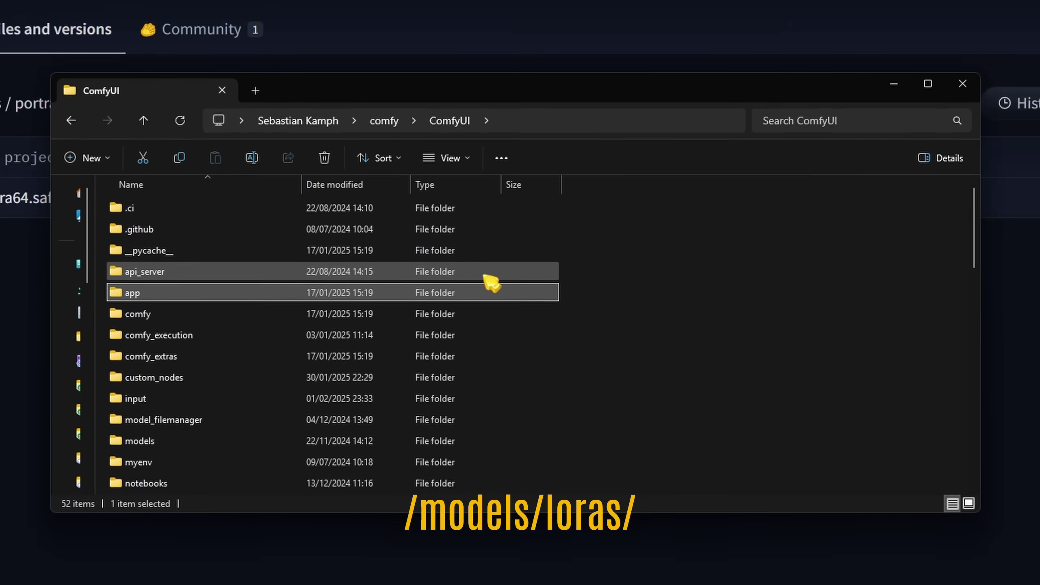
pyautogui.press('m')
pyautogui.doubleClick(136, 455)
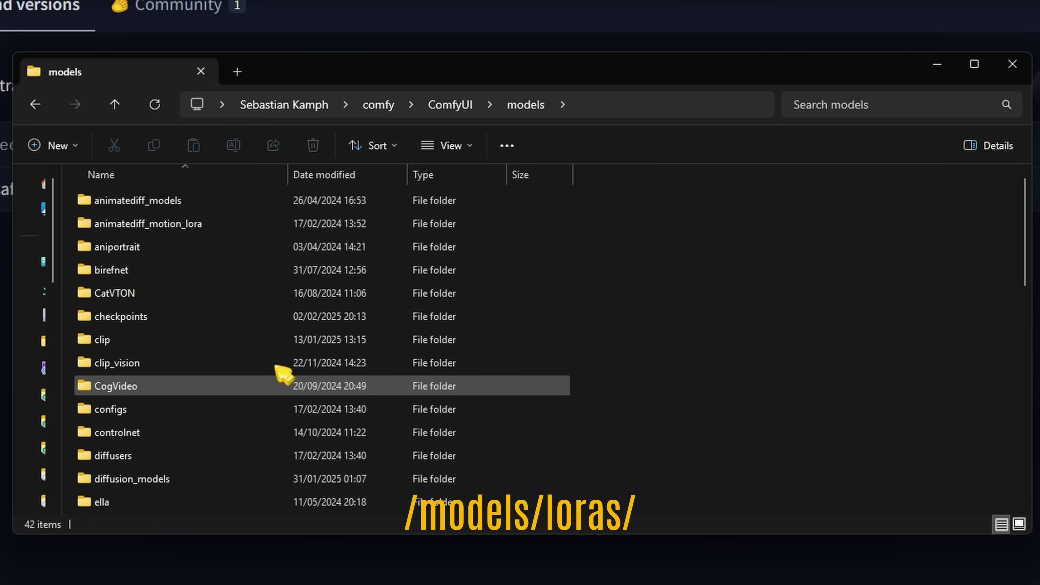
pyautogui.write('lo')
pyautogui.doubleClick(128, 271)
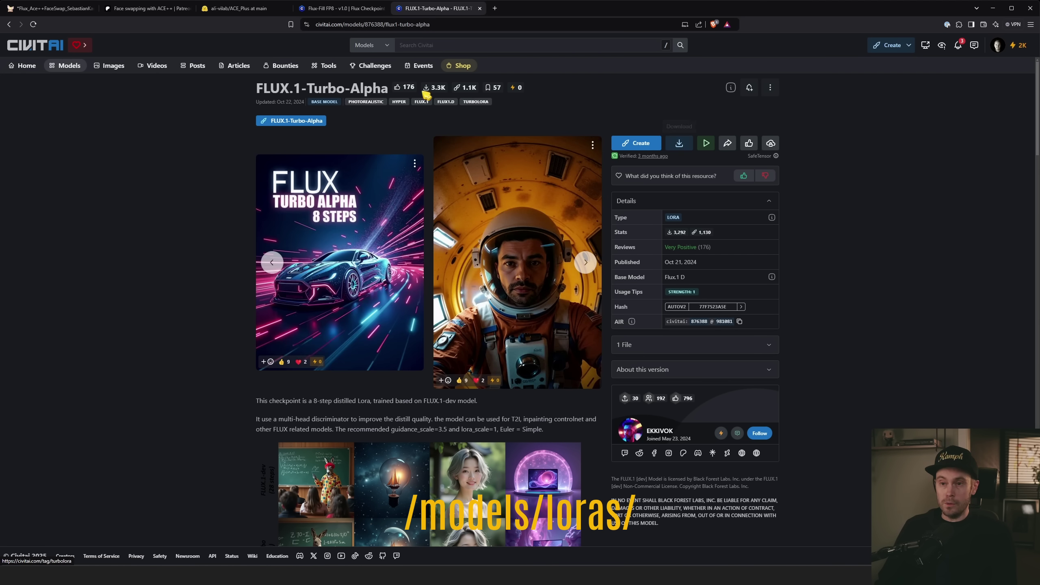
# Step: Return to the ComfyUI workflow and review the DualCLIPLoader, Power Lora Loader, Load VAE and TeaCache nodes
pyautogui.click(53, 8)
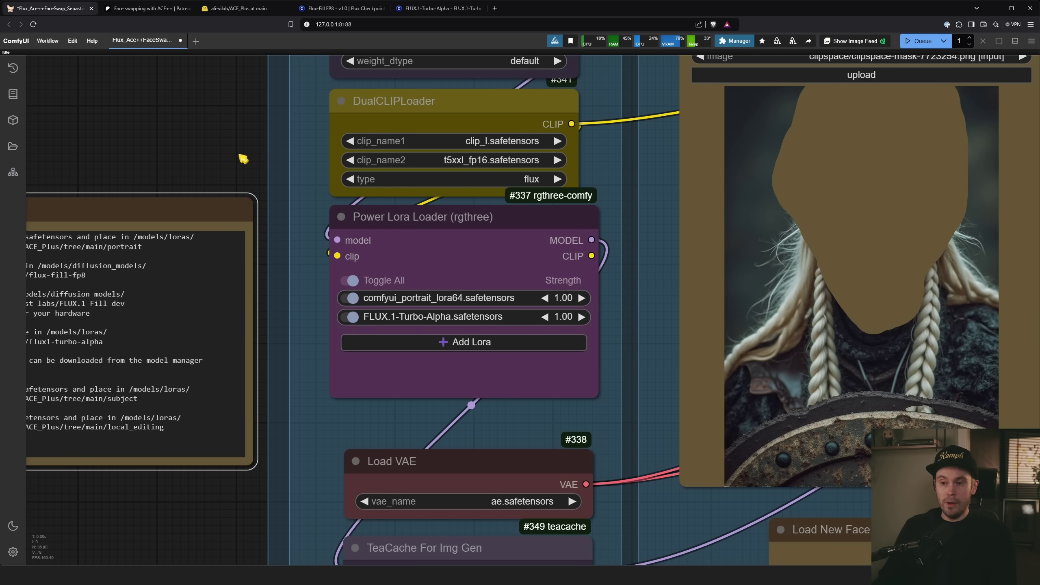
pyautogui.moveTo(274, 162); pyautogui.dragTo(180, 180)
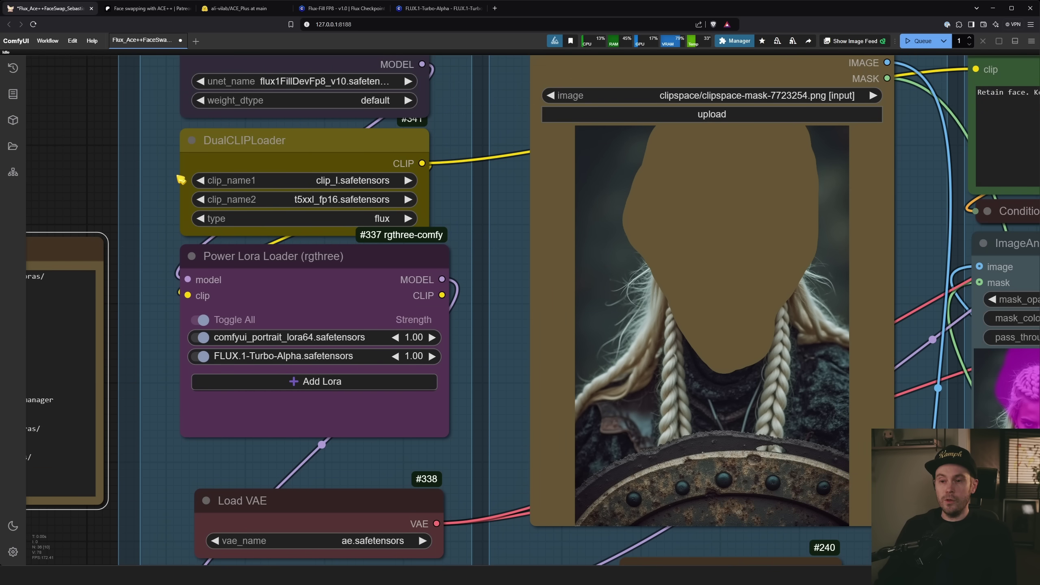
pyautogui.scroll(4, 172, 178)
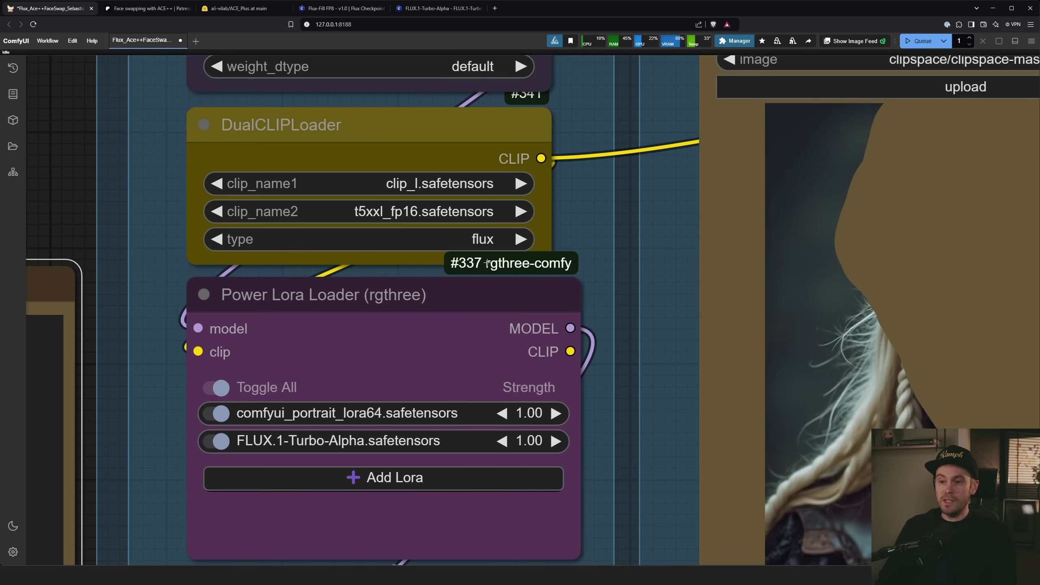
pyautogui.moveTo(626, 437); pyautogui.dragTo(563, 51)
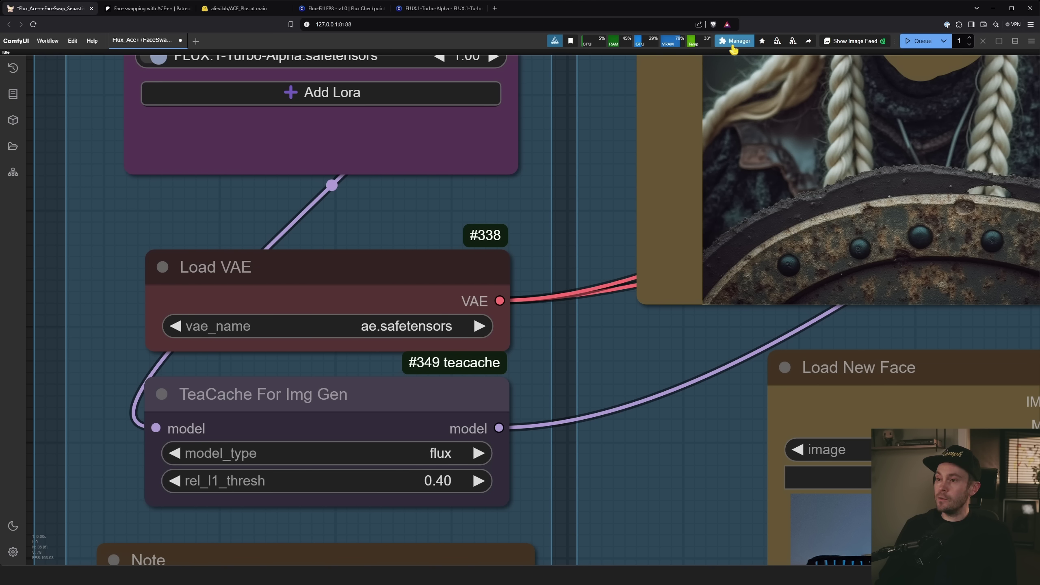
# Step: Open the ComfyUI Manager's Model Manager and search the models for ae.safetensors
pyautogui.click(737, 41)
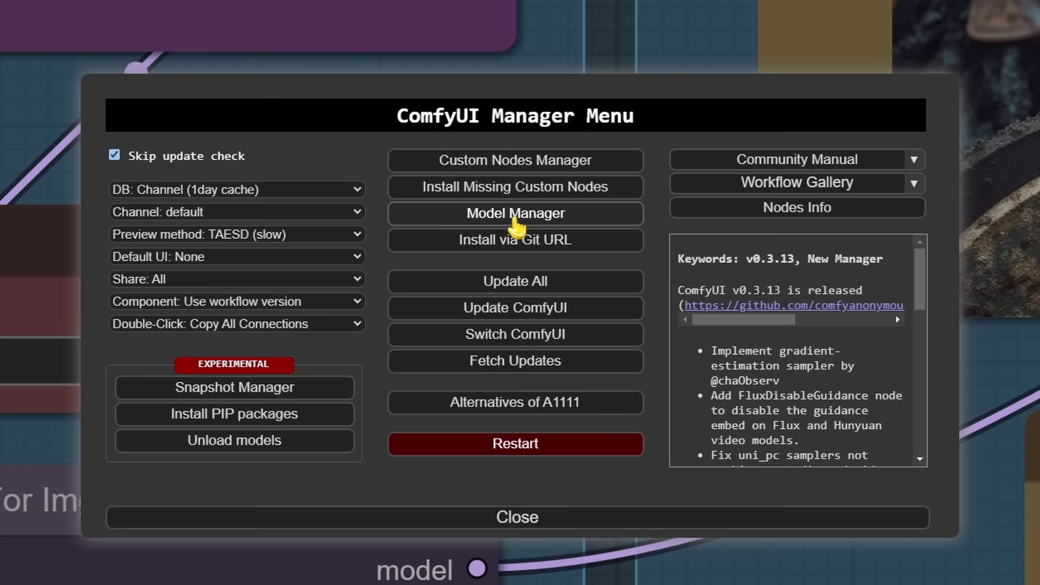
pyautogui.click(515, 221)
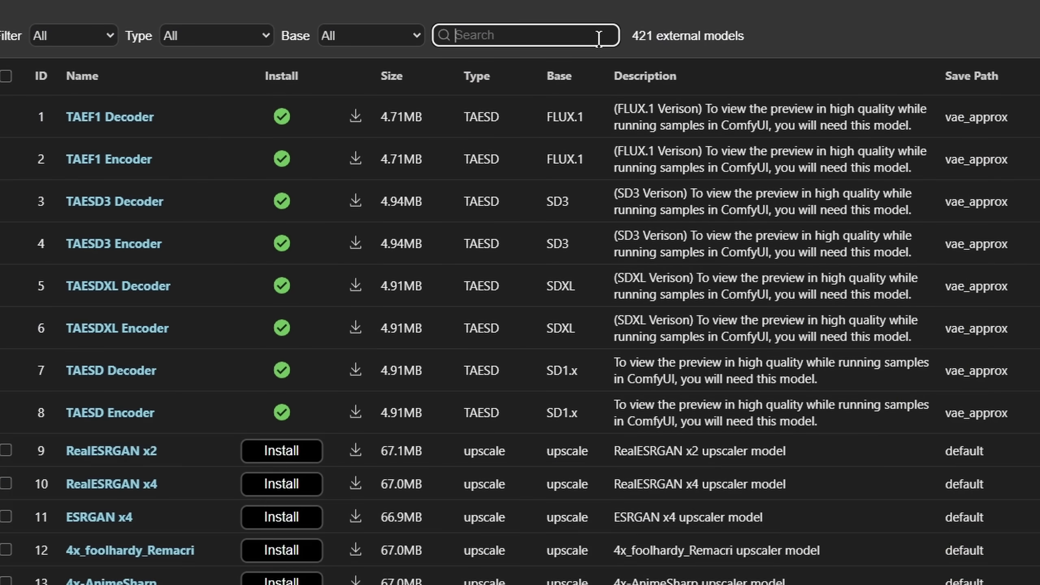
pyautogui.write('ae.')
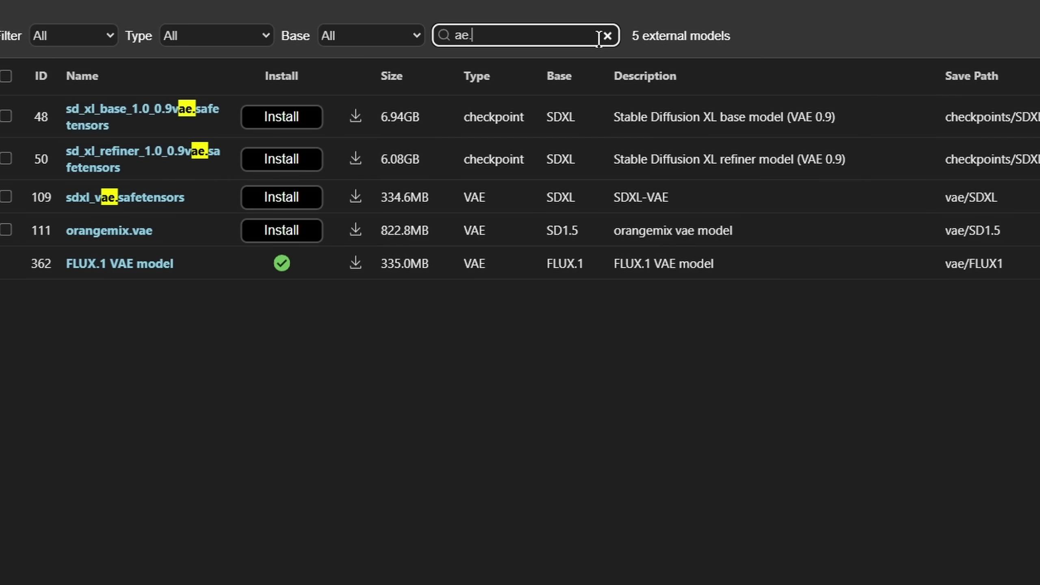
pyautogui.write('safetensors')
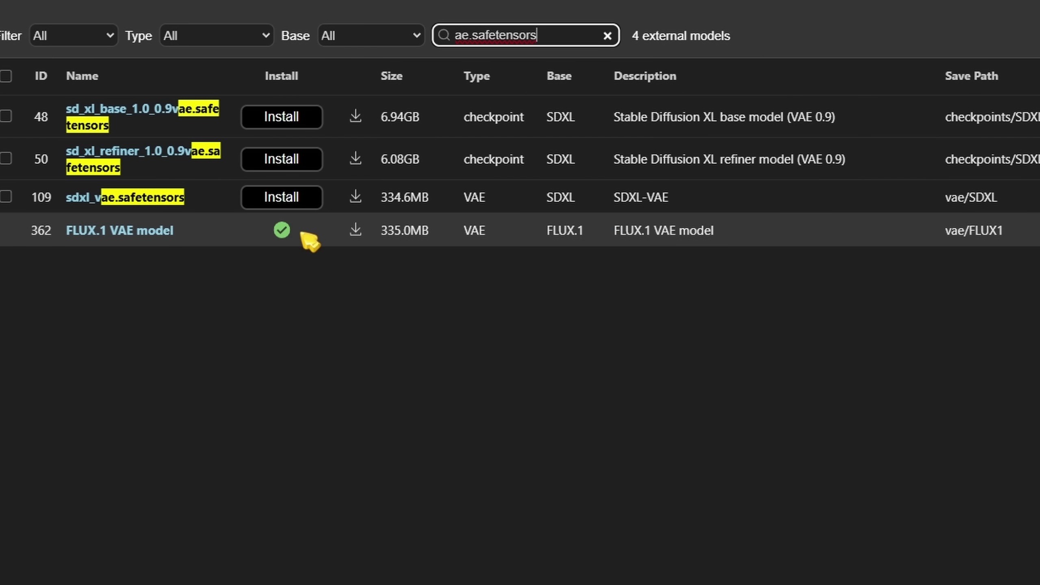
# Step: Search the Model Manager for t5xxl_fp, then leave the manager to return to the workflow
pyautogui.moveTo(580, 39); pyautogui.dragTo(394, 38)
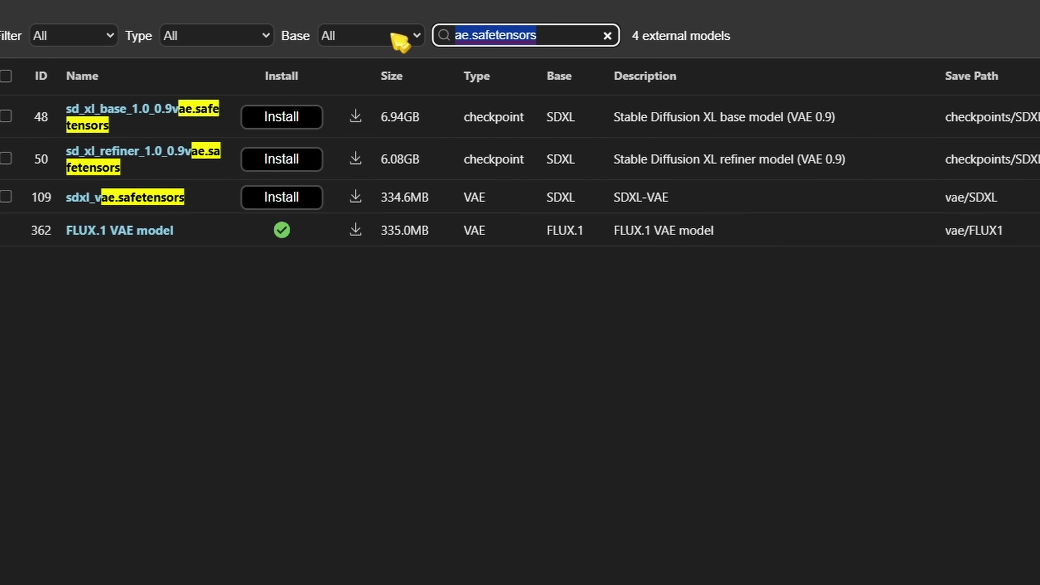
pyautogui.write('t5xxl_fp')
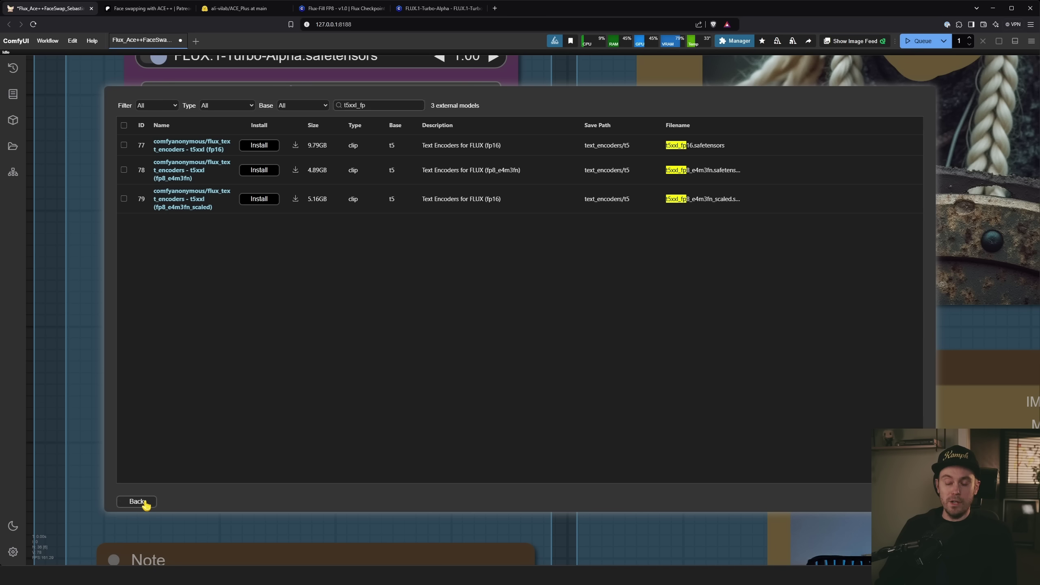
pyautogui.click(142, 502)
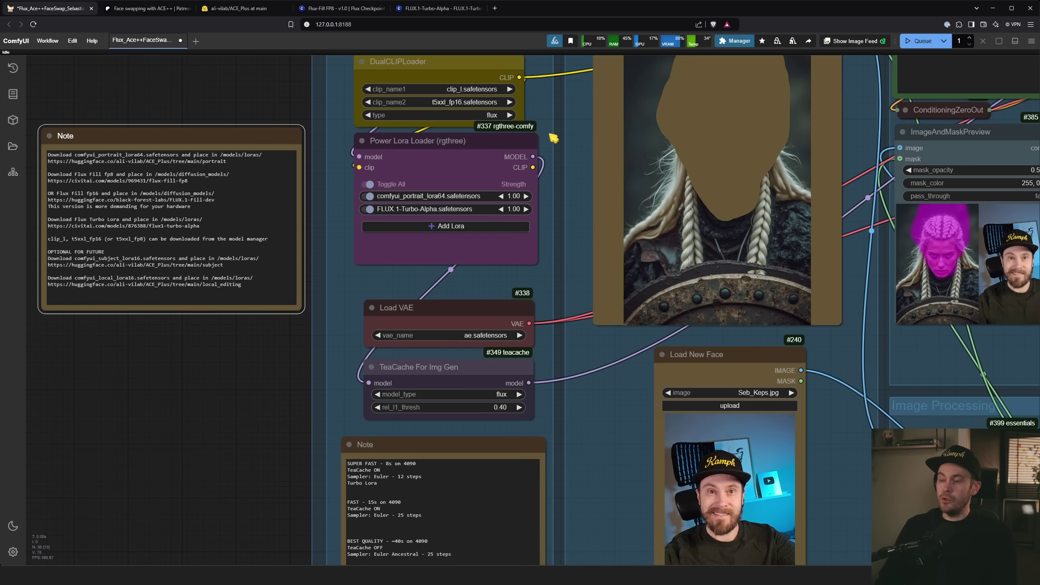
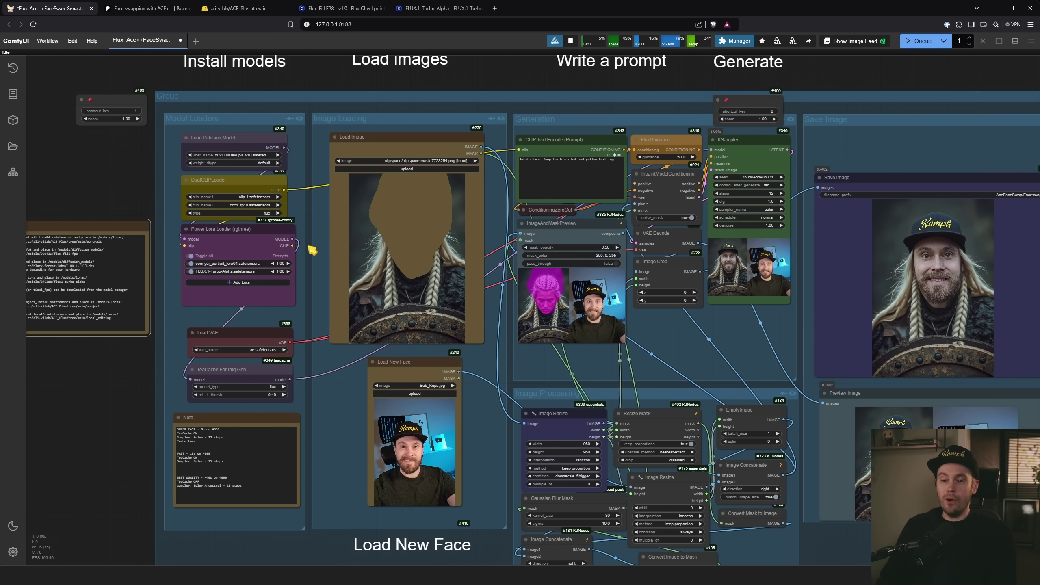
# Step: Load the unmasked portrait ComfyUI_01163.png into the Load Image node and review it alongside the Load New Face image
pyautogui.press('1')
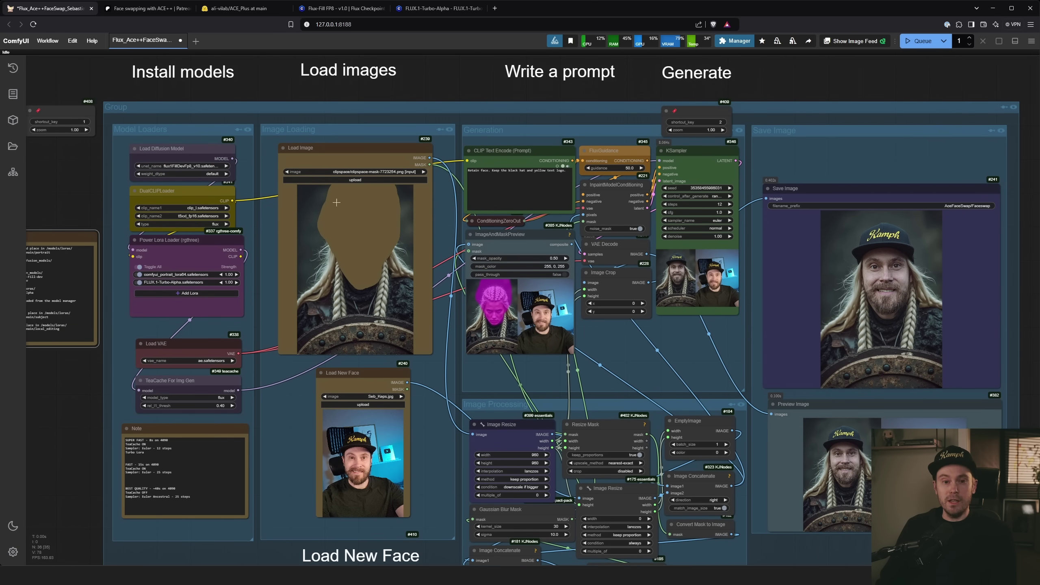
pyautogui.moveTo(0, 319); pyautogui.dragTo(383, 231)
pyautogui.scroll(5, 260, 311)
pyautogui.moveTo(260, 311); pyautogui.dragTo(184, 202)
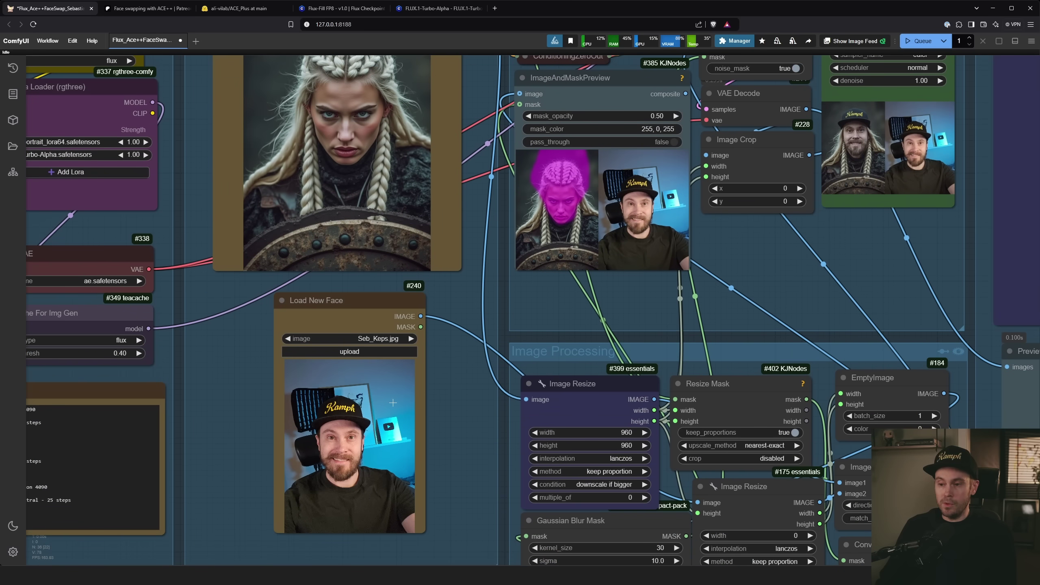
pyautogui.moveTo(470, 213); pyautogui.dragTo(545, 317)
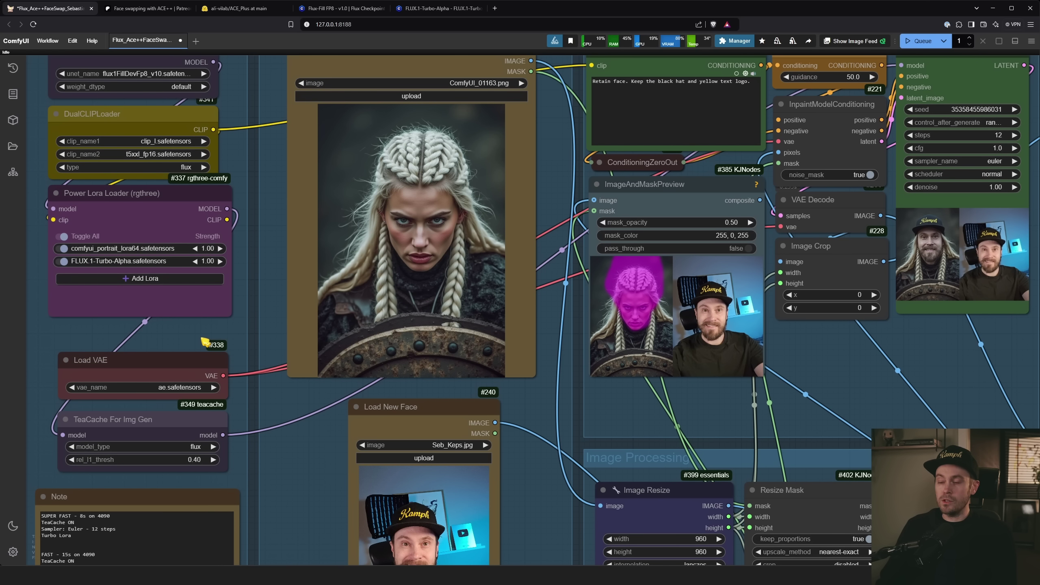
pyautogui.moveTo(553, 406); pyautogui.dragTo(526, 308)
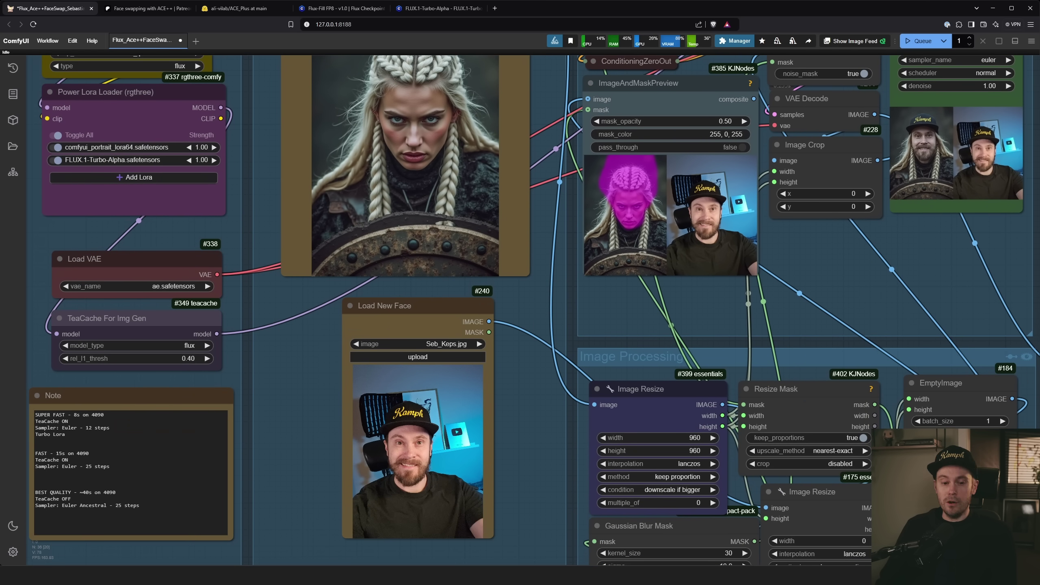
pyautogui.press('1')
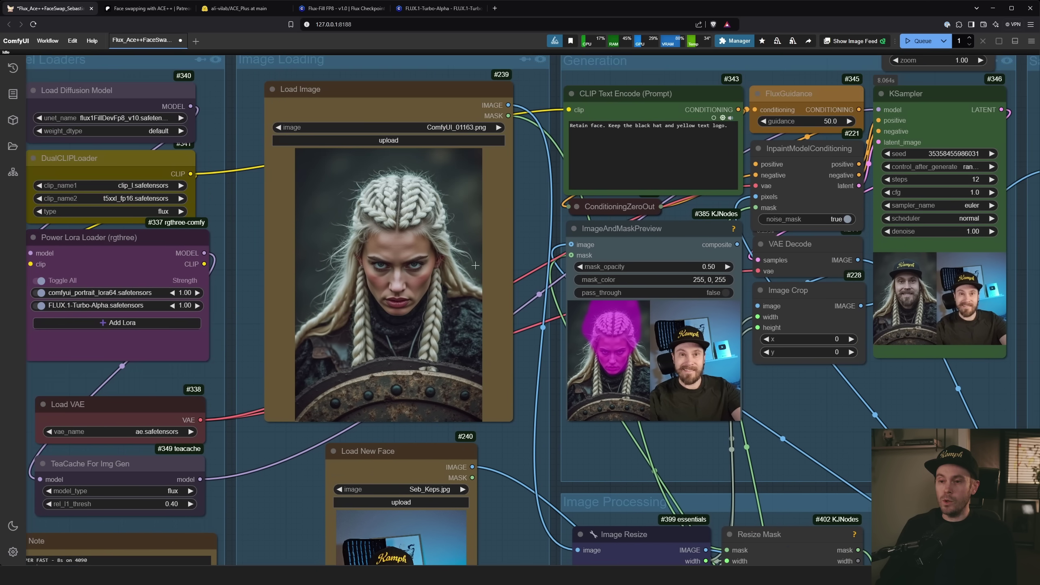
# Step: Mask the woman's face, hair and the area above her head in the Load Image node's MaskEditor and save the mask
pyautogui.scroll(3, 240, 157)
pyautogui.rightClick(439, 189)
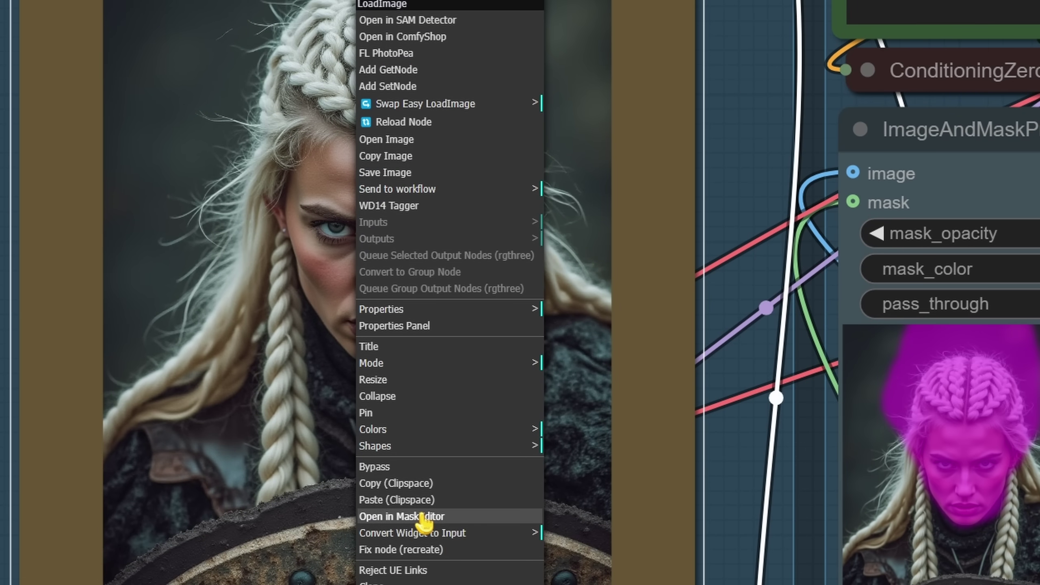
pyautogui.click(422, 517)
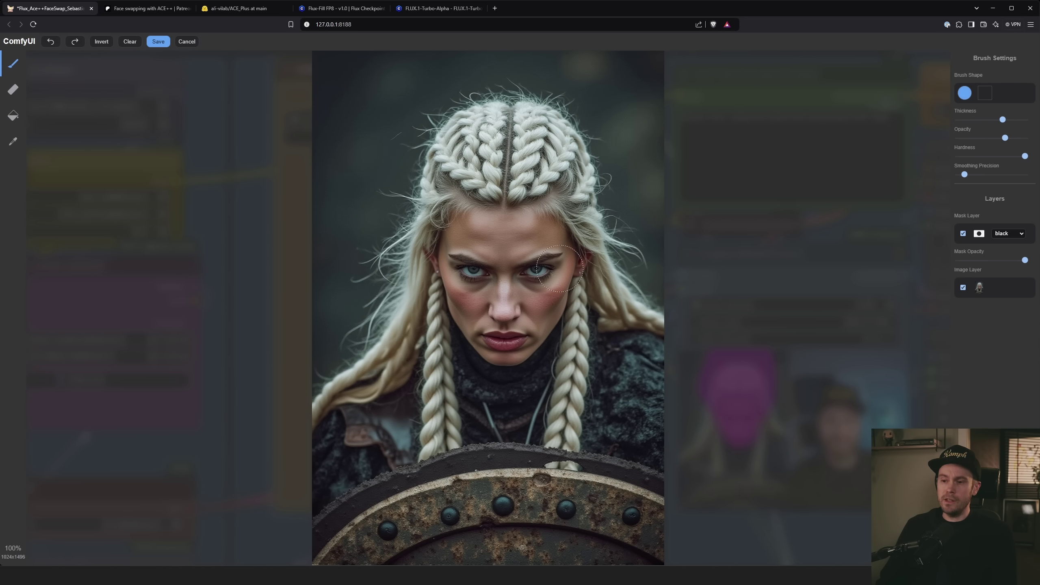
pyautogui.moveTo(512, 345)
pyautogui.mouseDown()
pyautogui.moveTo(495, 340)
pyautogui.moveTo(434, 240)
pyautogui.moveTo(403, 137)
pyautogui.mouseUp()
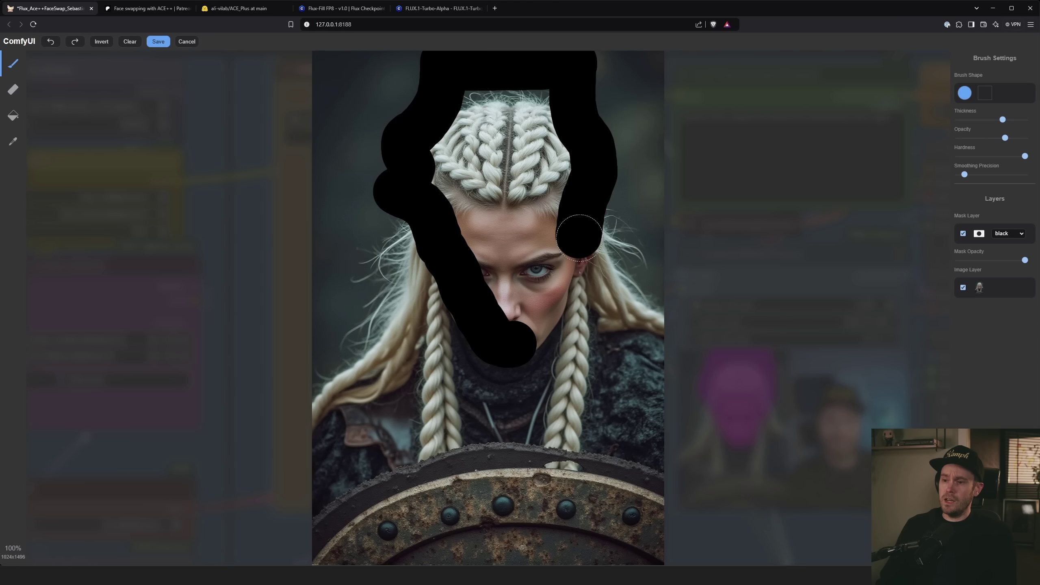
pyautogui.moveTo(580, 238)
pyautogui.mouseDown()
pyautogui.moveTo(529, 327)
pyautogui.moveTo(470, 309)
pyautogui.moveTo(469, 300)
pyautogui.moveTo(515, 305)
pyautogui.moveTo(524, 277)
pyautogui.moveTo(506, 287)
pyautogui.moveTo(448, 177)
pyautogui.moveTo(448, 154)
pyautogui.moveTo(485, 100)
pyautogui.moveTo(473, 100)
pyautogui.moveTo(544, 108)
pyautogui.moveTo(554, 133)
pyautogui.moveTo(547, 164)
pyautogui.moveTo(480, 213)
pyautogui.moveTo(544, 221)
pyautogui.mouseUp()
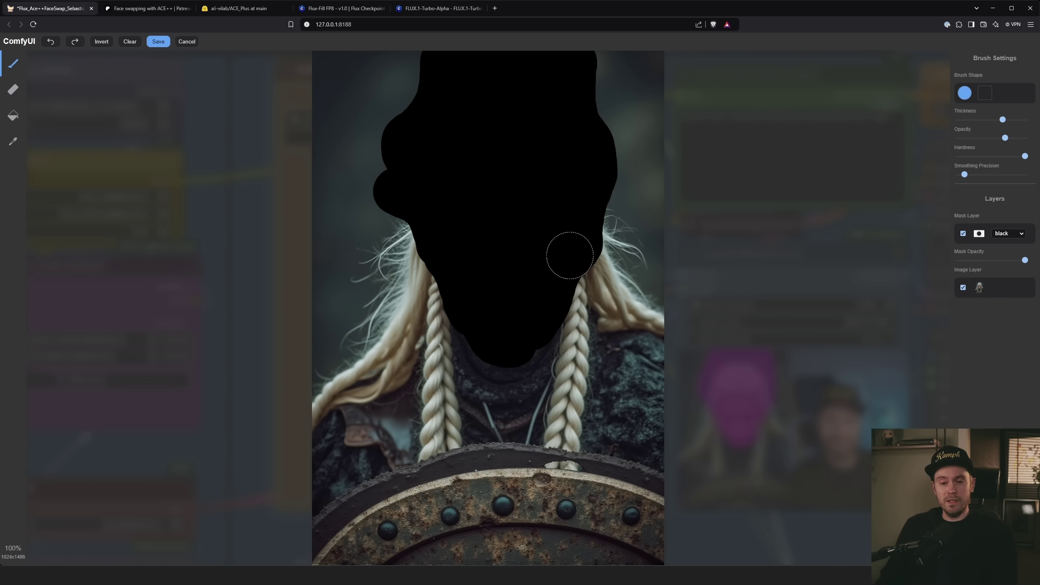
pyautogui.moveTo(494, 208)
pyautogui.mouseDown()
pyautogui.moveTo(420, 114)
pyautogui.moveTo(573, 62)
pyautogui.moveTo(590, 90)
pyautogui.moveTo(409, 135)
pyautogui.moveTo(587, 158)
pyautogui.mouseUp()
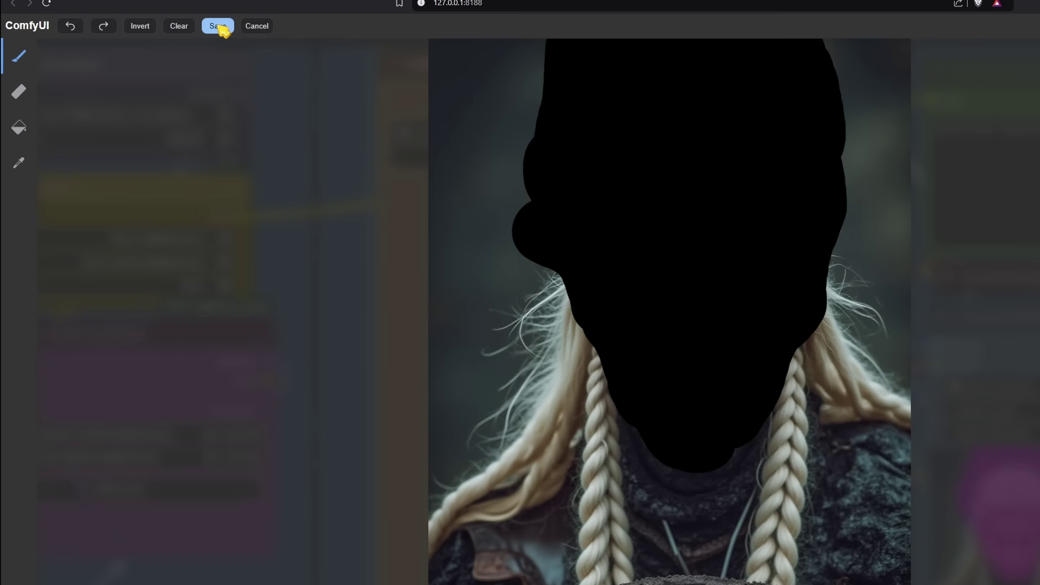
pyautogui.click(187, 34)
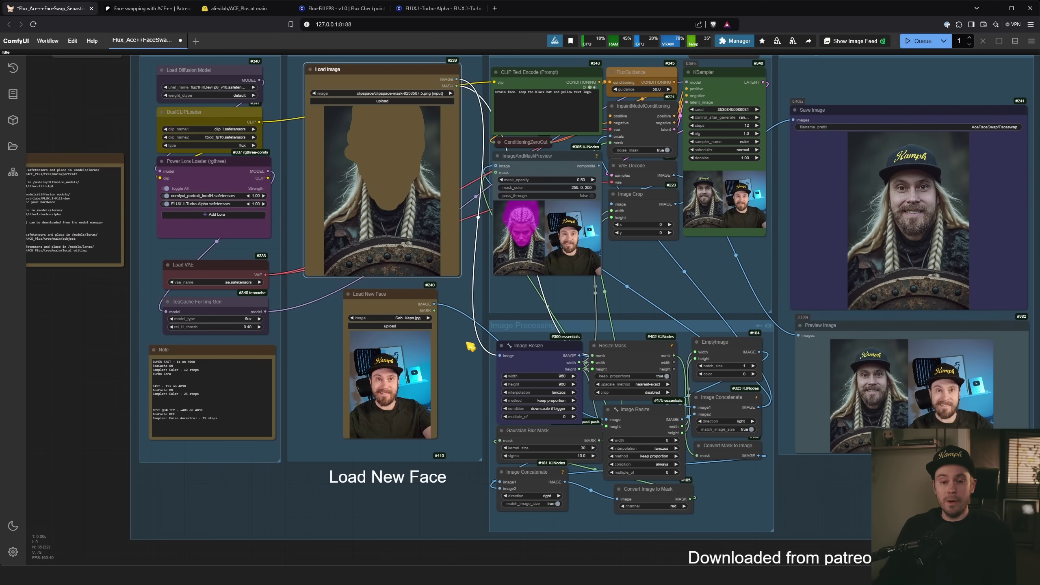
# Step: Examine the width, height, method and condition settings of the Image Resize node in the Image Processing group
pyautogui.scroll(10, 490, 385)
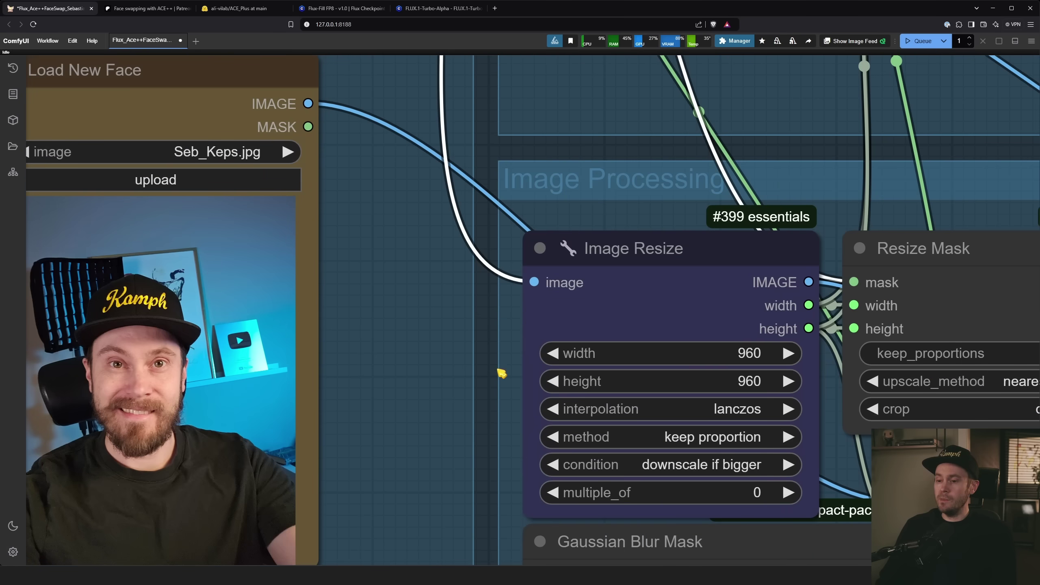
pyautogui.moveTo(485, 383); pyautogui.dragTo(323, 259)
pyautogui.scroll(5, 571, 221)
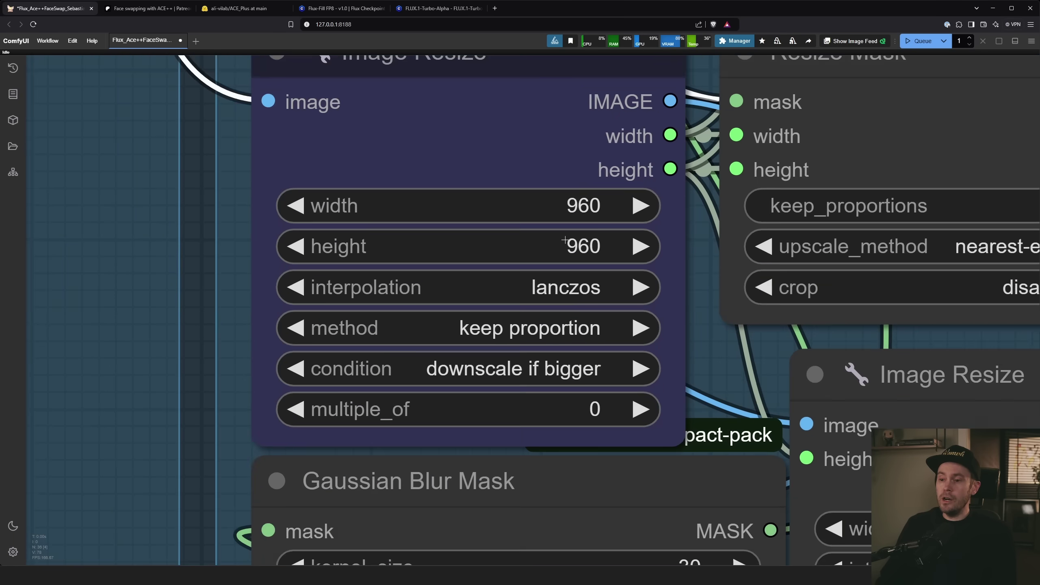
pyautogui.scroll(1, 593, 201)
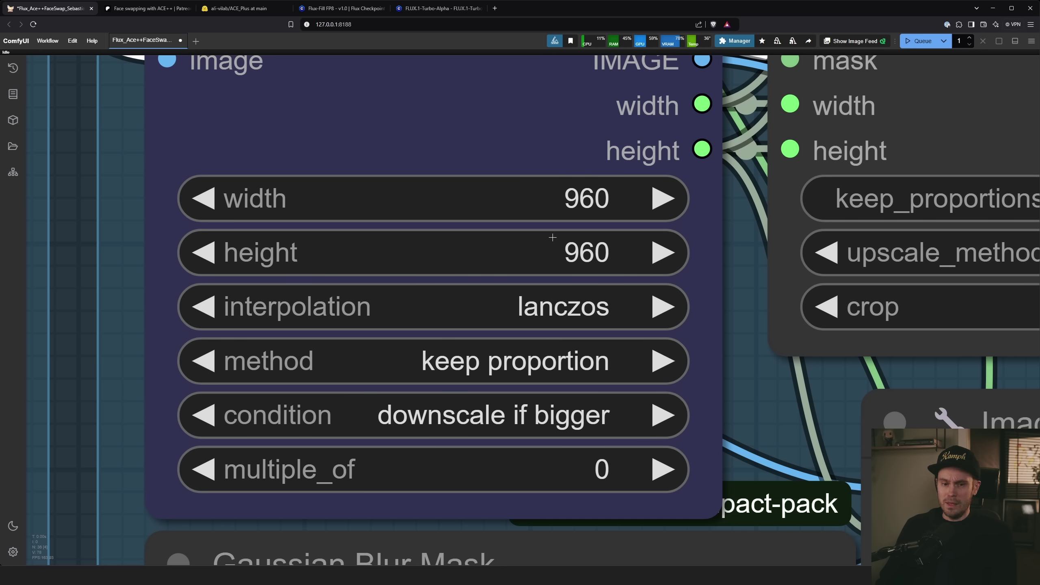
# Step: Examine the mask overlay and new face image in the ImageAndMaskPreview node
pyautogui.scroll(-16, 210, 195)
pyautogui.moveTo(143, 149); pyautogui.dragTo(250, 291)
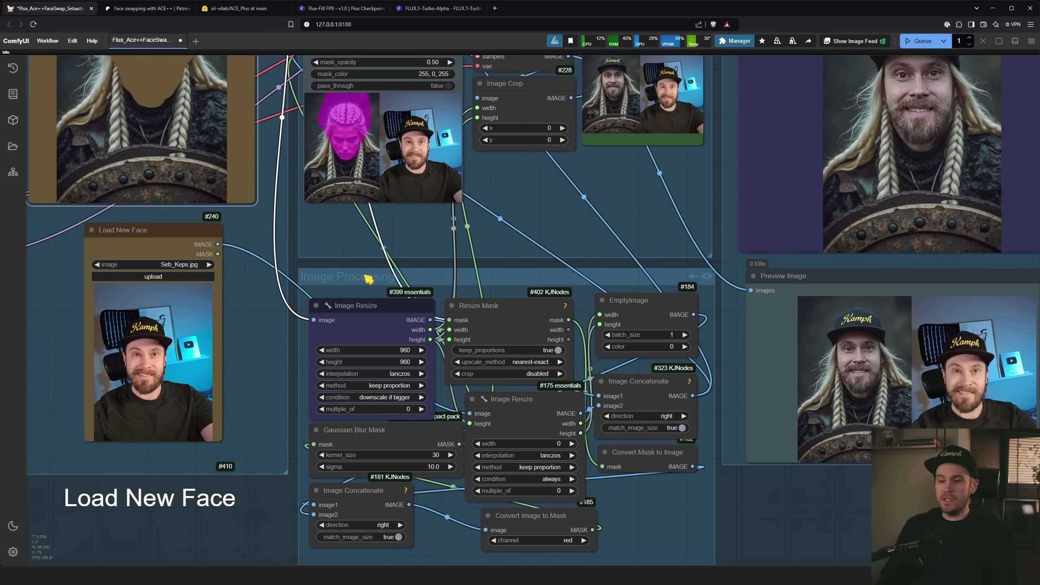
pyautogui.scroll(10, 349, 233)
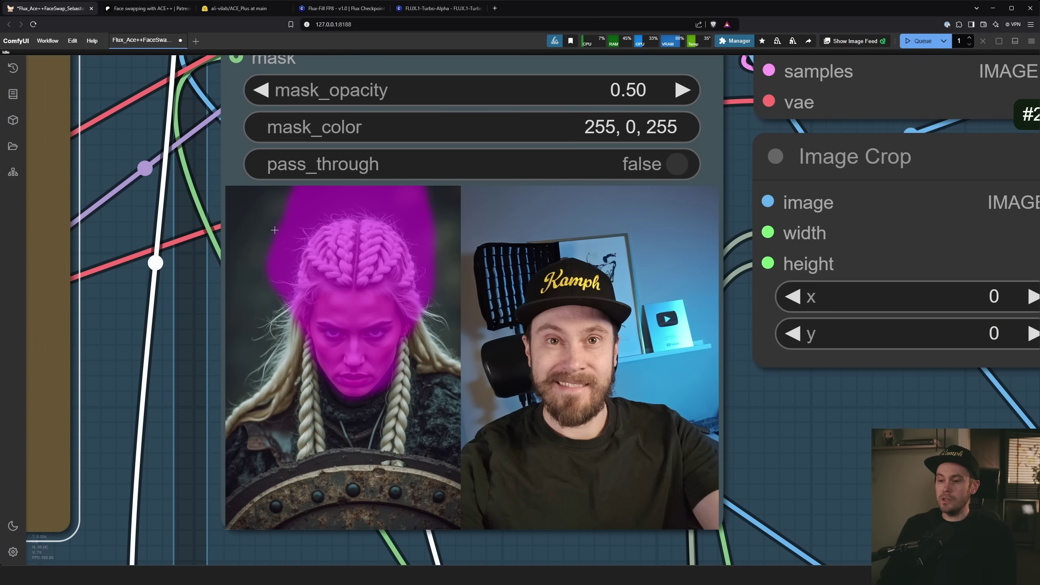
pyautogui.scroll(-10, 274, 228)
# Step: Shorten the CLIP Text Encode prompt to "Retain face." by removing the sentence about the black hat and yellow text logo
pyautogui.scroll(5, 369, 179)
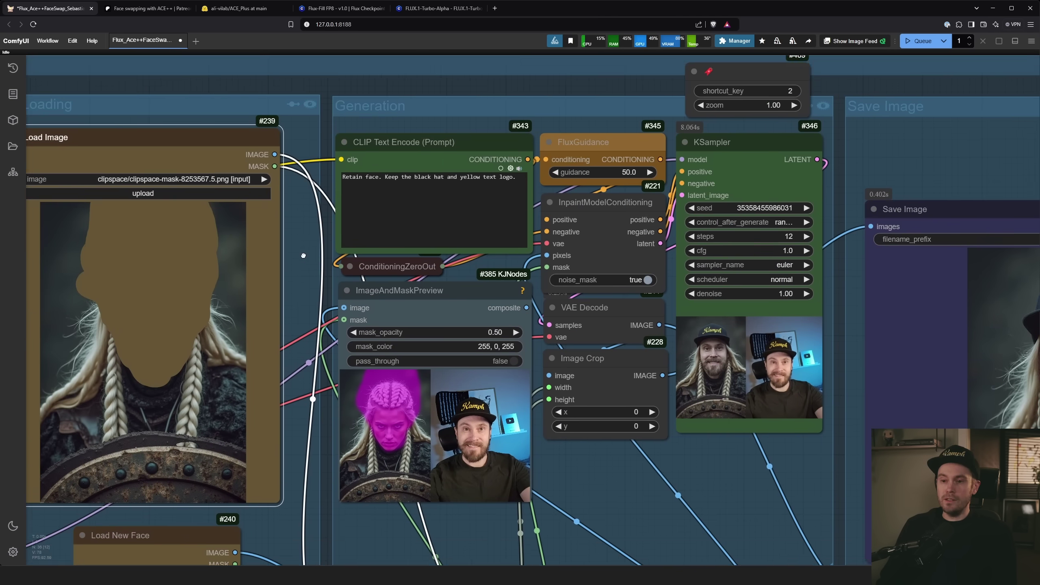
pyautogui.scroll(10, 389, 172)
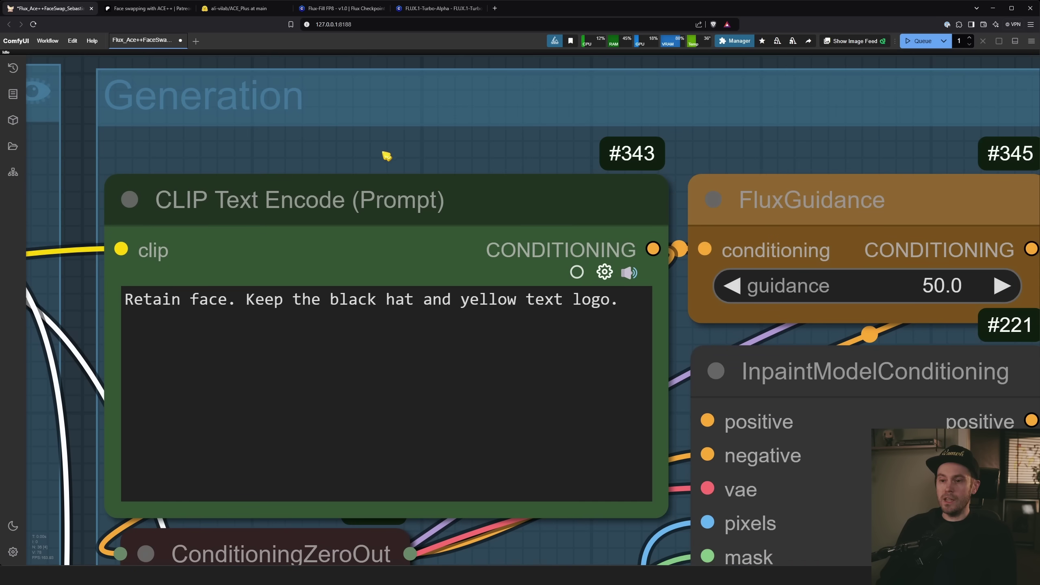
pyautogui.scroll(2, 385, 112)
pyautogui.moveTo(237, 264)
pyautogui.mouseDown()
pyautogui.moveTo(689, 279)
pyautogui.moveTo(223, 274)
pyautogui.mouseUp()
pyautogui.click(689, 279)
pyautogui.press('BackSpace')
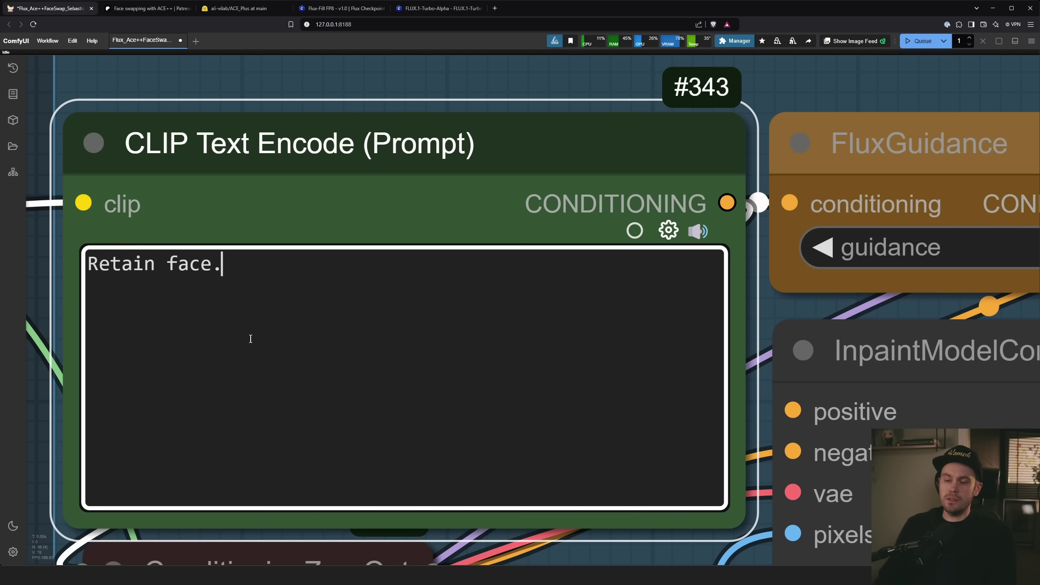
pyautogui.scroll(-13, 73, 297)
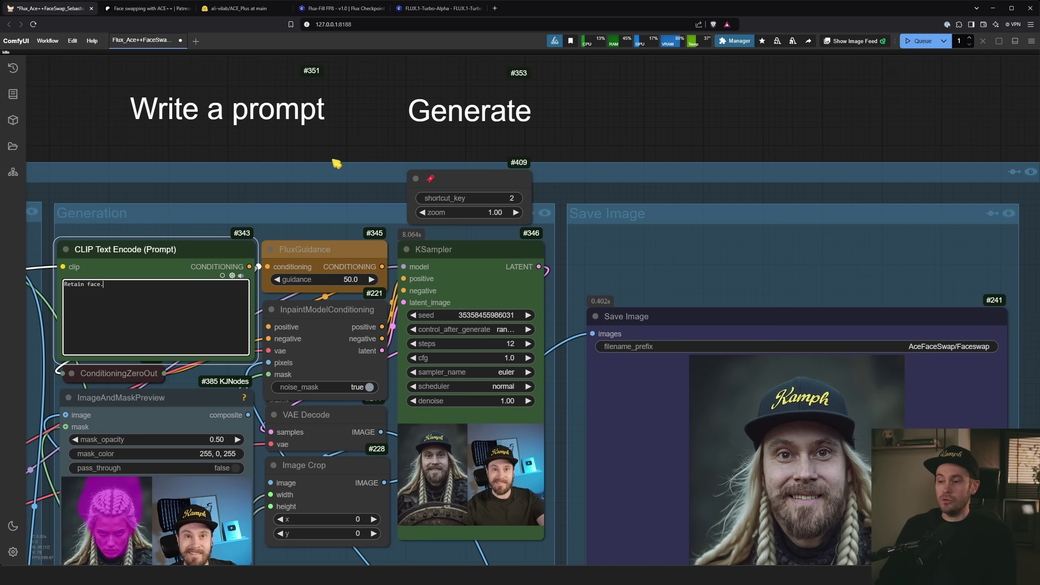
# Step: Queue a face swap generation with the "Retain face." prompt
pyautogui.scroll(-3, 336, 163)
pyautogui.moveTo(566, 150); pyautogui.dragTo(706, 110)
pyautogui.click(750, 116)
pyautogui.hotkey('ctrl', 'Return')
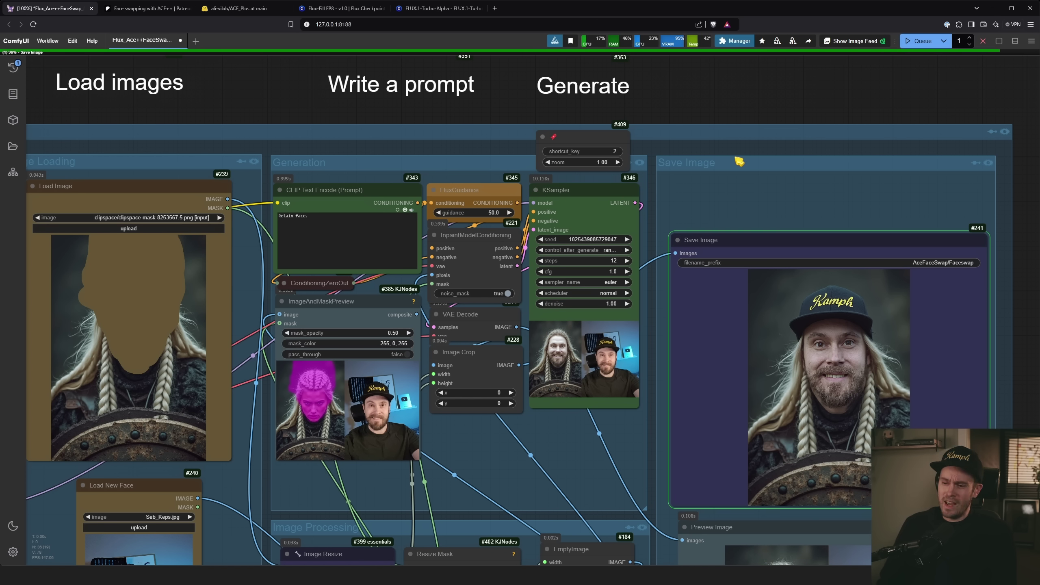
# Step: Examine the generated face swap in the Save Image node and compare it with the new face in the Preview Image node
pyautogui.moveTo(620, 430); pyautogui.dragTo(606, 425)
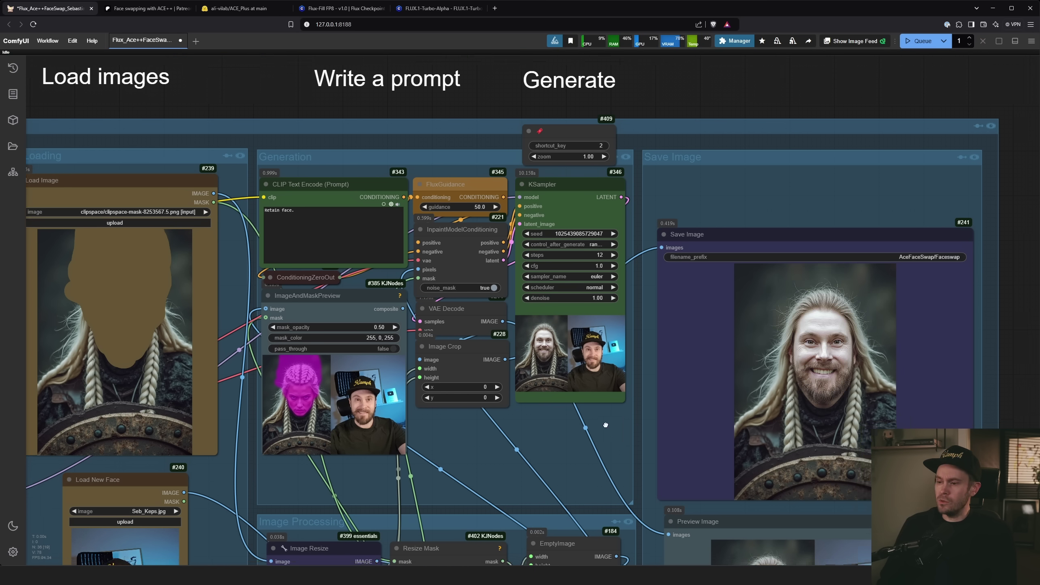
pyautogui.press('2')
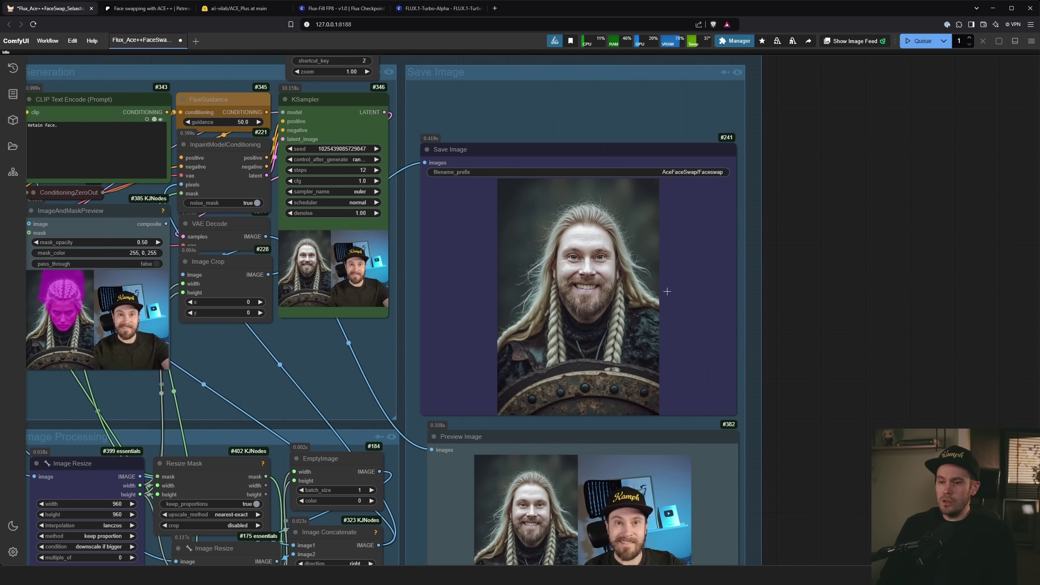
pyautogui.scroll(10, 637, 271)
pyautogui.scroll(-4, 653, 259)
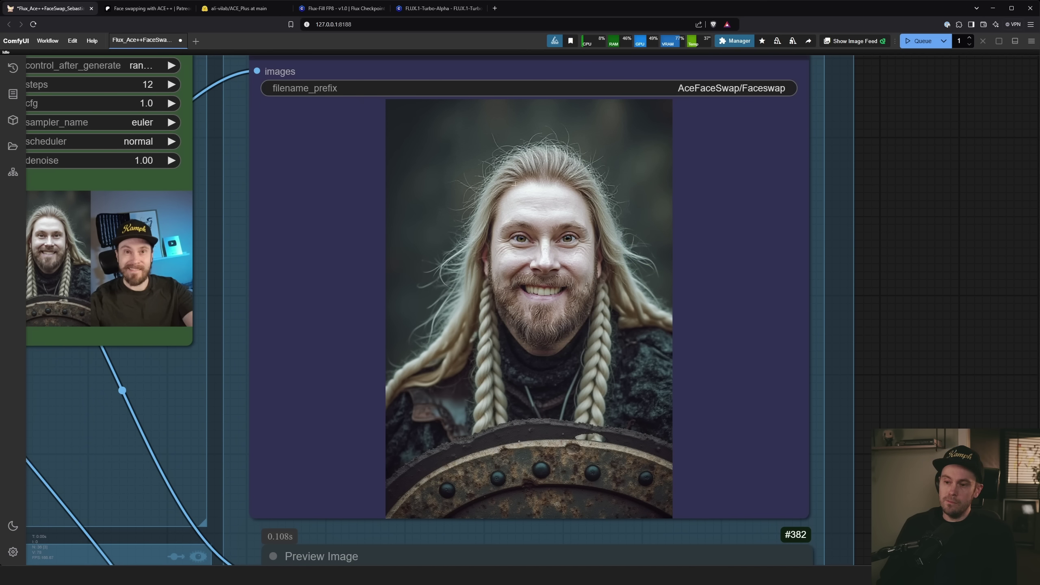
pyautogui.scroll(8, 534, 191)
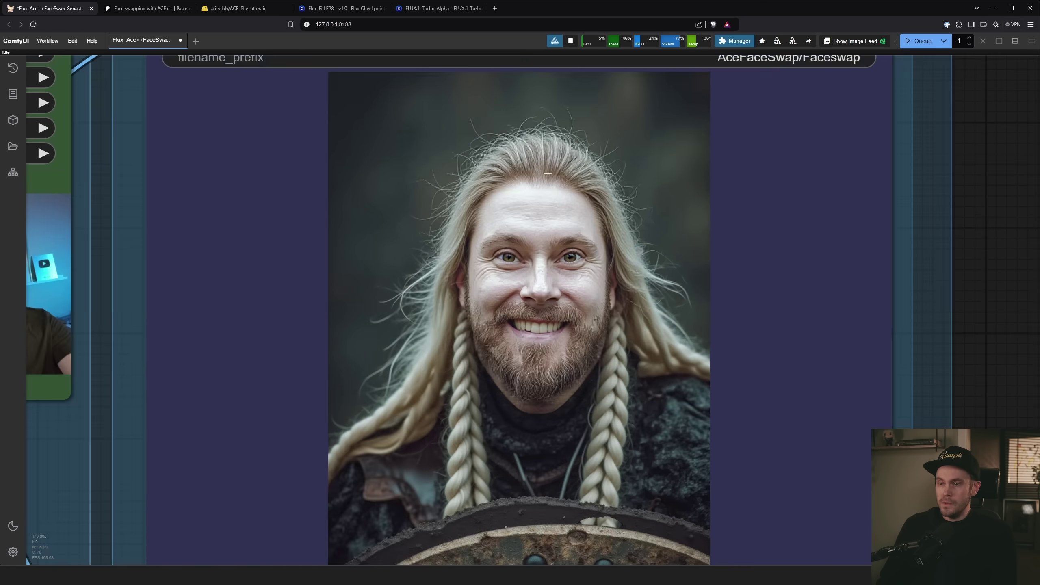
pyautogui.scroll(-8, 536, 185)
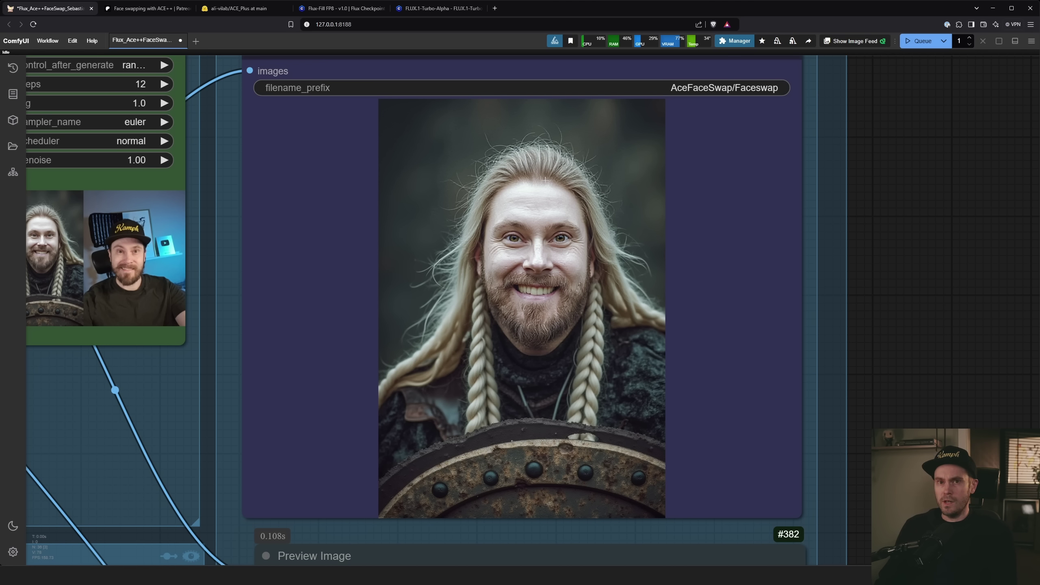
pyautogui.scroll(-6, 513, 232)
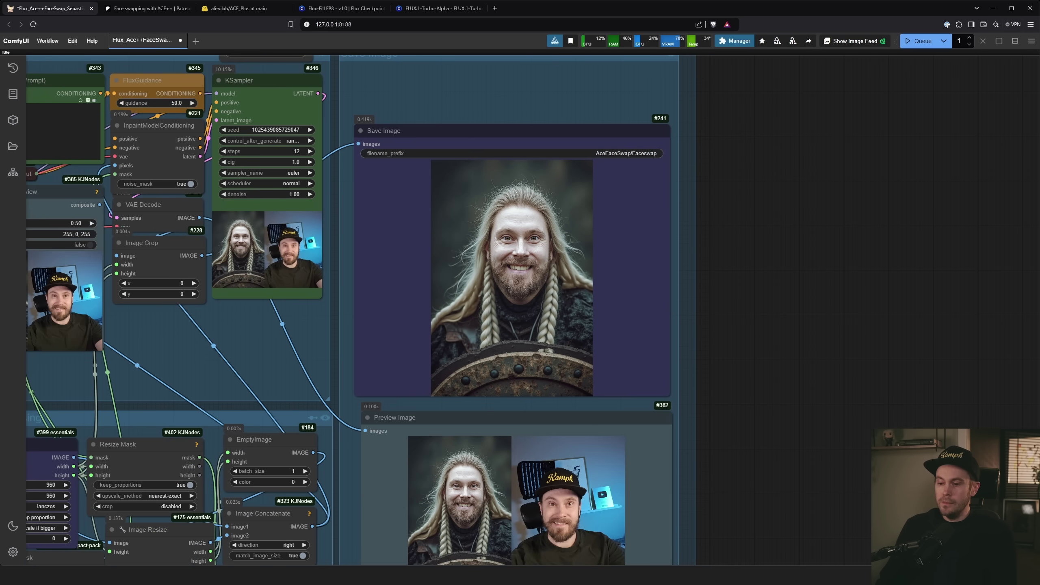
pyautogui.moveTo(736, 445); pyautogui.dragTo(719, 253)
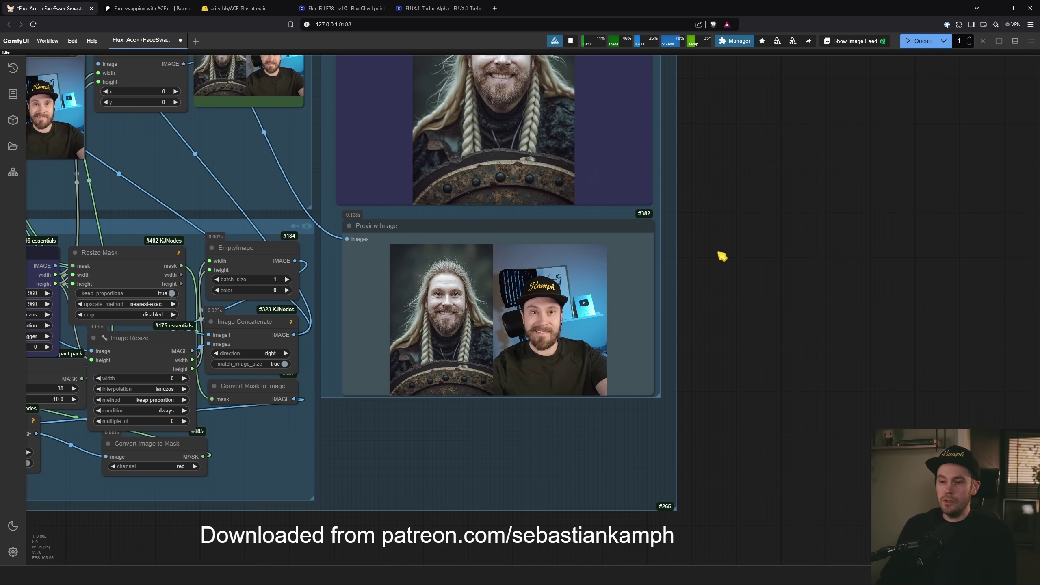
pyautogui.scroll(3, 524, 317)
pyautogui.scroll(6, 525, 317)
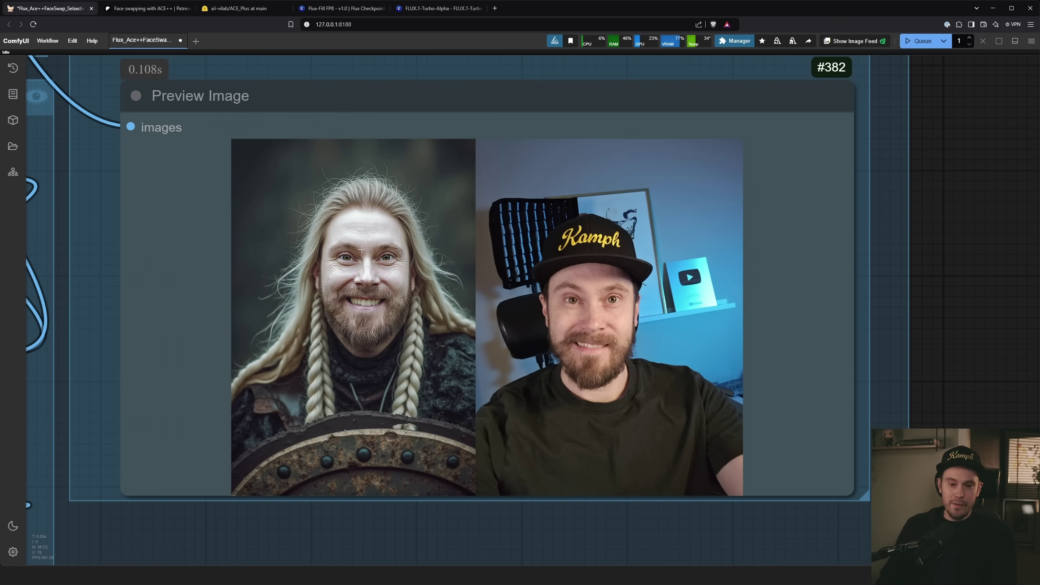
pyautogui.scroll(5, 361, 250)
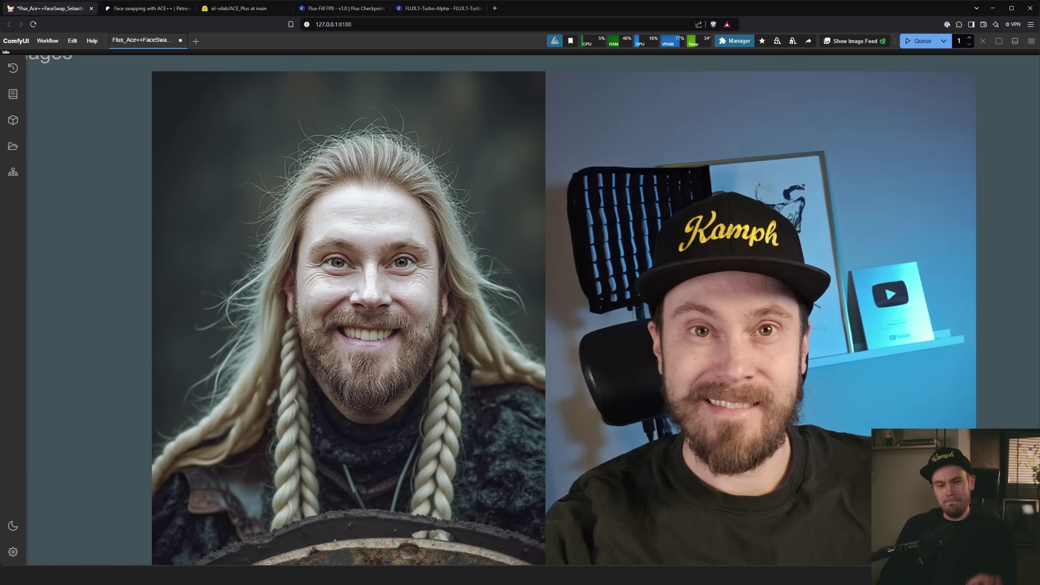
pyautogui.scroll(-12, 367, 291)
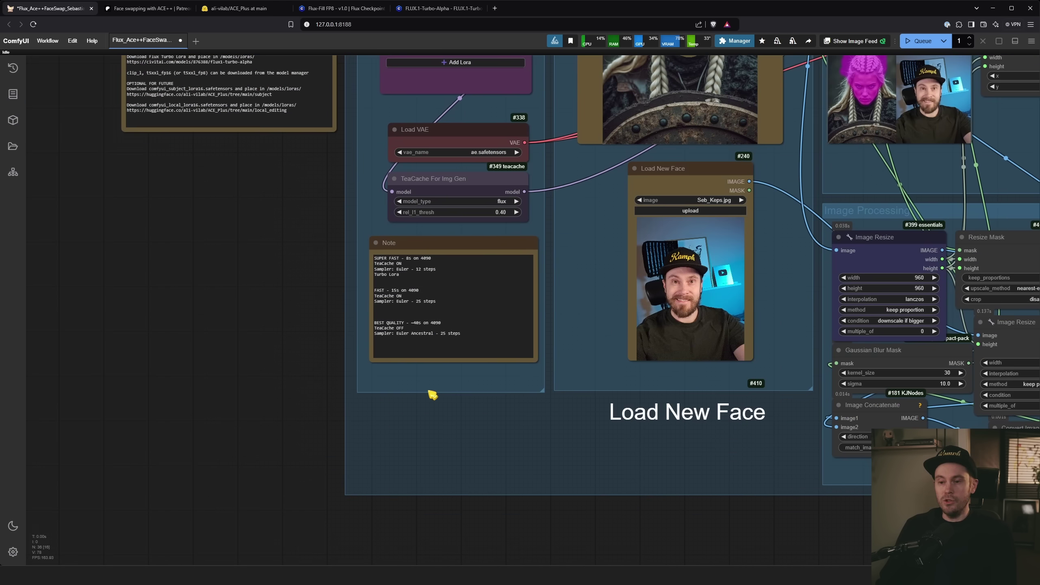
# Step: Read the SUPER FAST, FAST and BEST QUALITY presets in the Note node below the model loaders
pyautogui.scroll(1, 570, 286)
pyautogui.scroll(13, 450, 266)
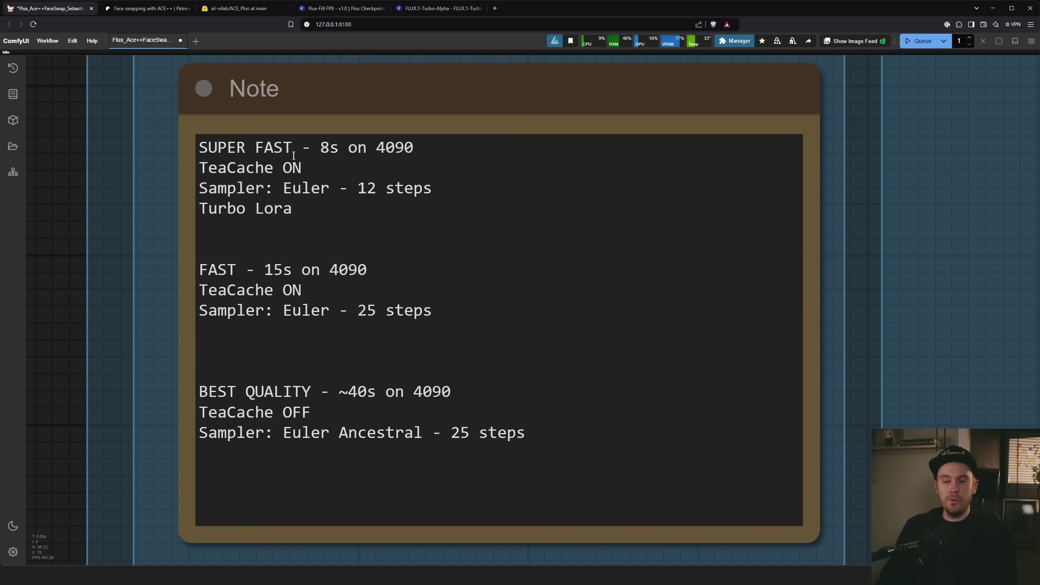
pyautogui.moveTo(298, 145); pyautogui.dragTo(199, 147)
pyautogui.moveTo(312, 392); pyautogui.dragTo(200, 392)
pyautogui.click(285, 185)
pyautogui.moveTo(293, 147); pyautogui.dragTo(201, 143)
pyautogui.click(265, 172)
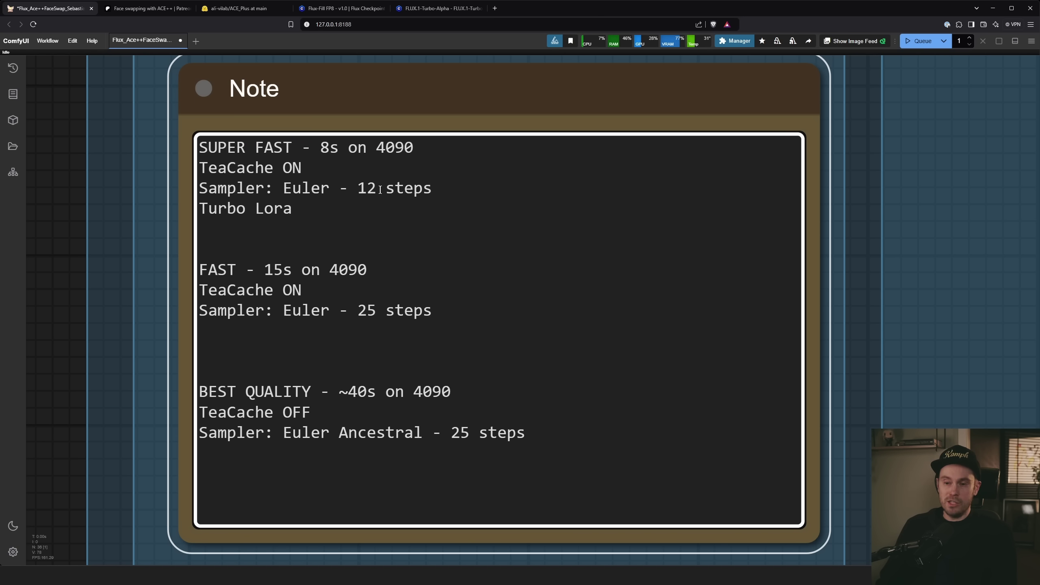
pyautogui.scroll(-5, 87, 226)
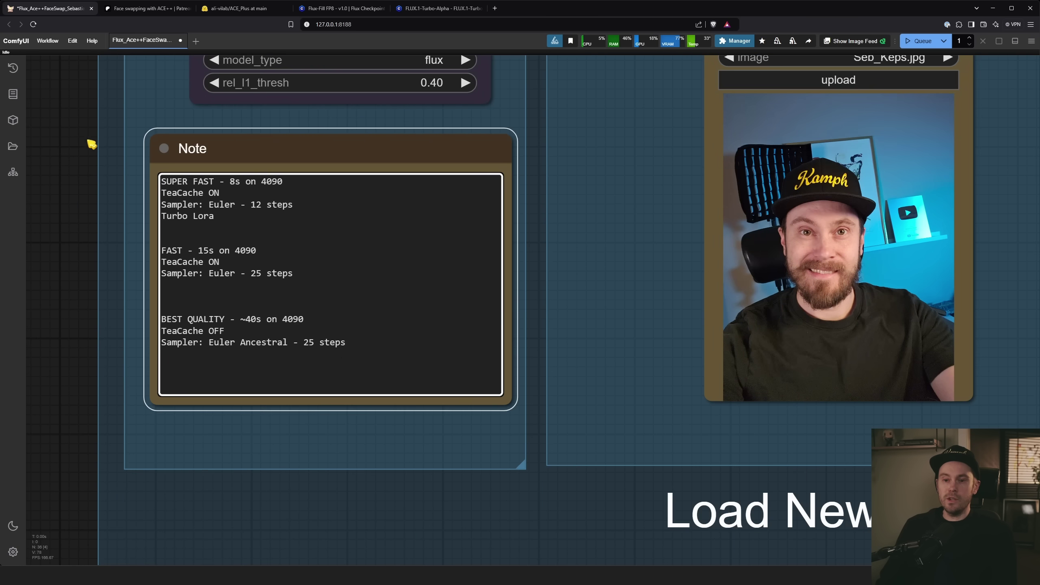
# Step: Toggle the bypass of the TeaCache For Img Gen node
pyautogui.moveTo(98, 104); pyautogui.dragTo(109, 311)
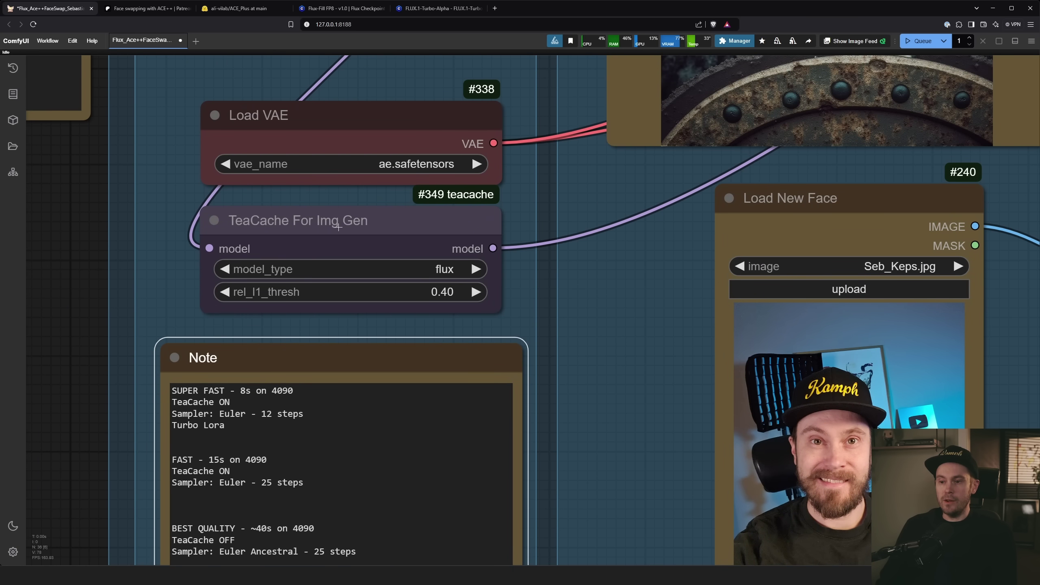
pyautogui.click(339, 226)
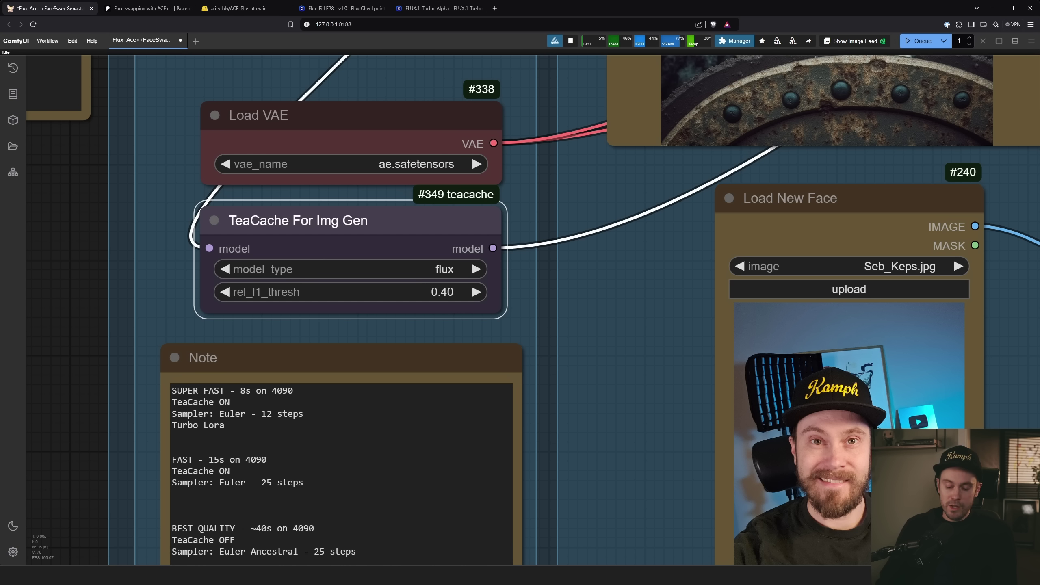
pyautogui.rightClick(335, 224)
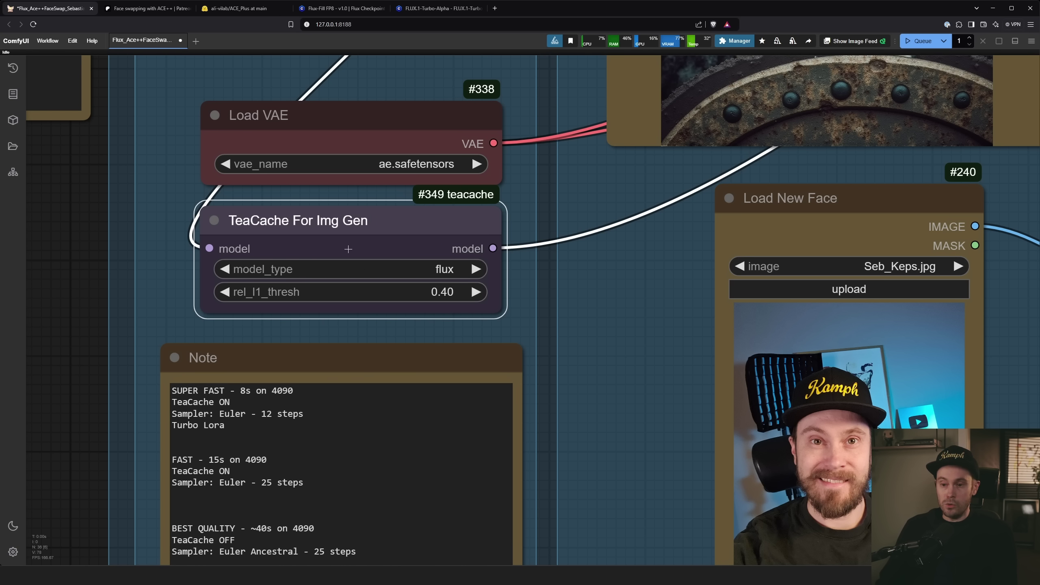
pyautogui.hotkey('ctrl', 'b')
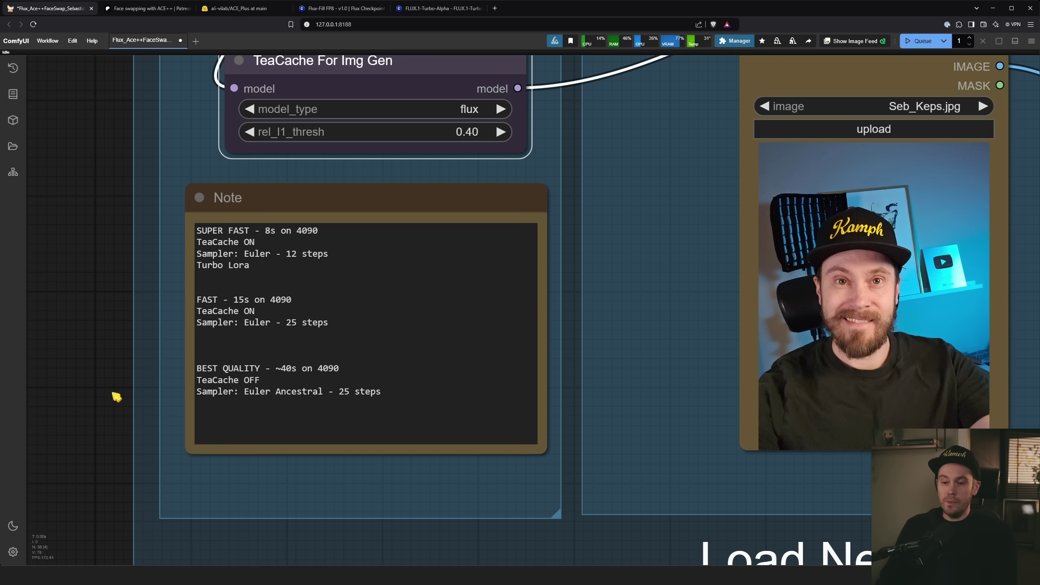
# Step: Examine the BEST QUALITY preset's sampler and generation time in the Note node and compare it with the faster presets
pyautogui.scroll(3, 117, 397)
pyautogui.scroll(-1, 321, 328)
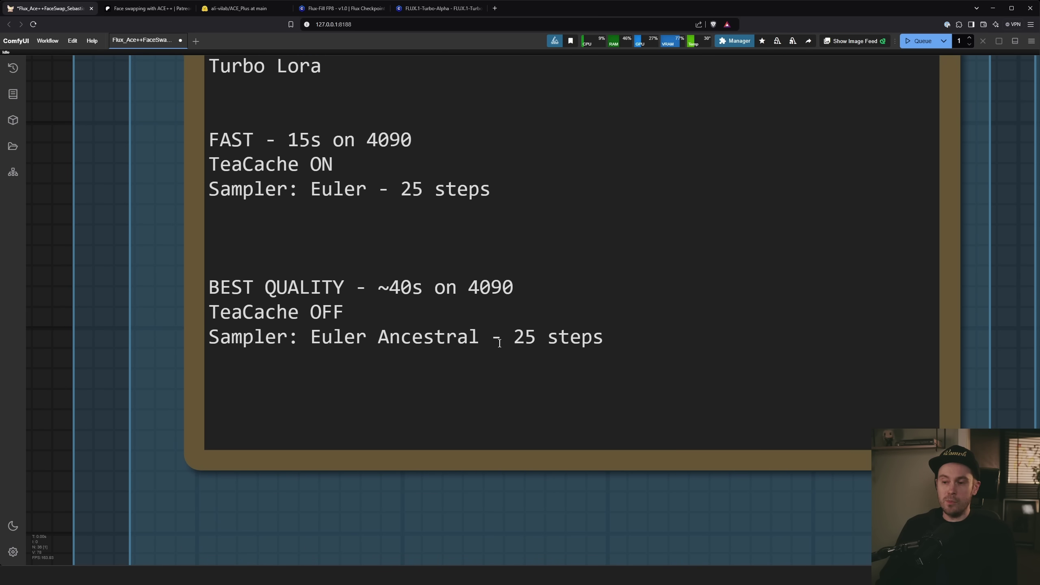
pyautogui.moveTo(384, 291); pyautogui.dragTo(506, 292)
pyautogui.click(409, 292)
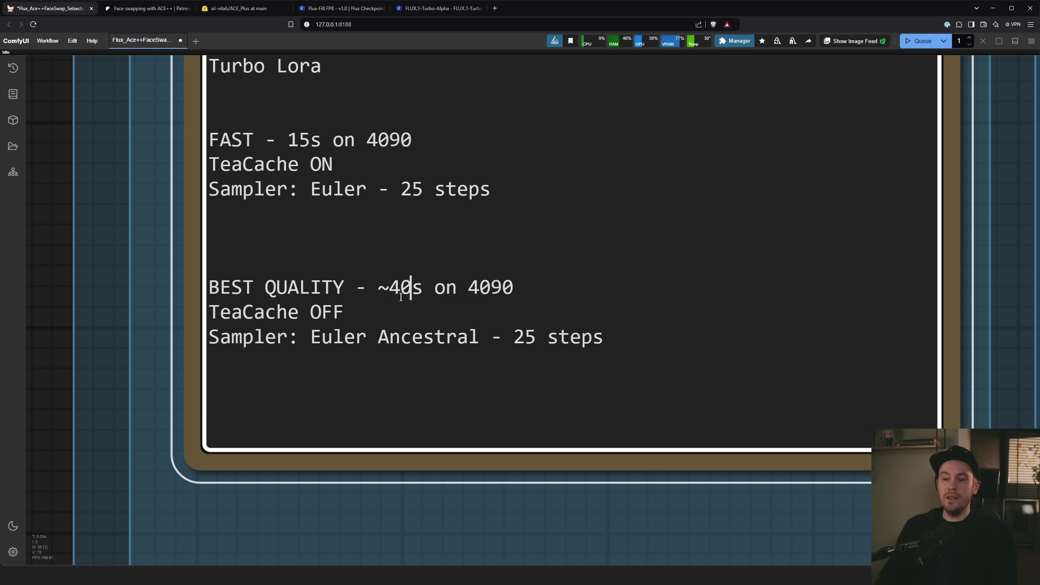
pyautogui.scroll(-4, 91, 203)
pyautogui.moveTo(91, 203); pyautogui.dragTo(84, 327)
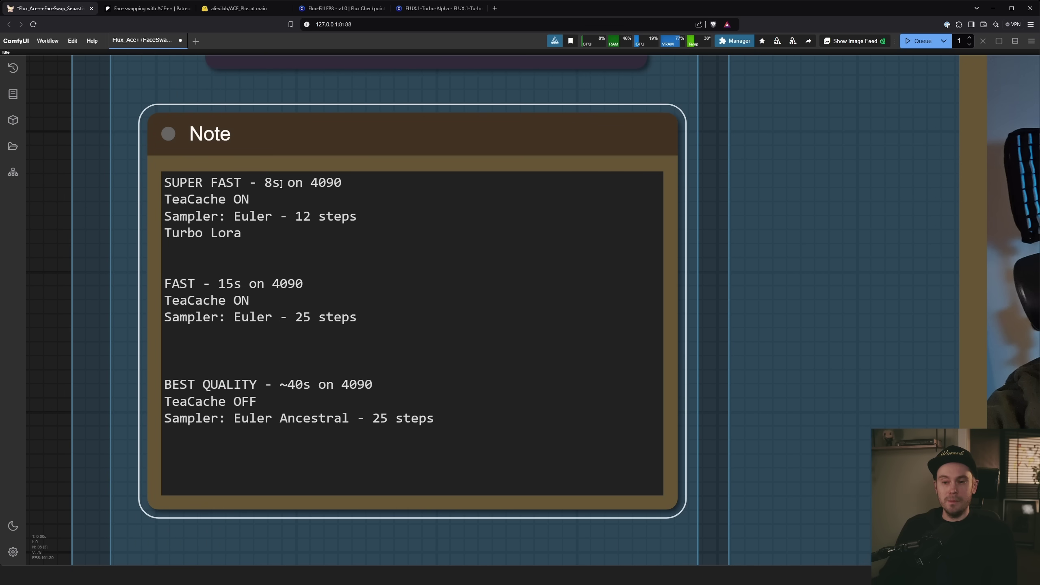
# Step: Append "The man is angry." to the "Retain face." prompt in CLIP Text Encode and queue a generation
pyautogui.scroll(-6, 103, 316)
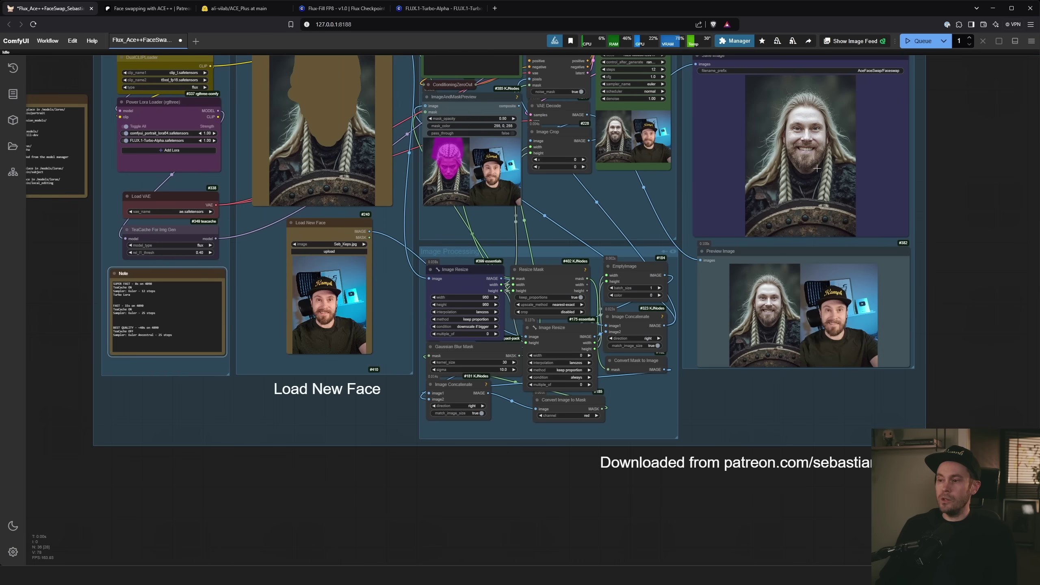
pyautogui.moveTo(936, 176); pyautogui.dragTo(707, 249)
pyautogui.scroll(5, 696, 314)
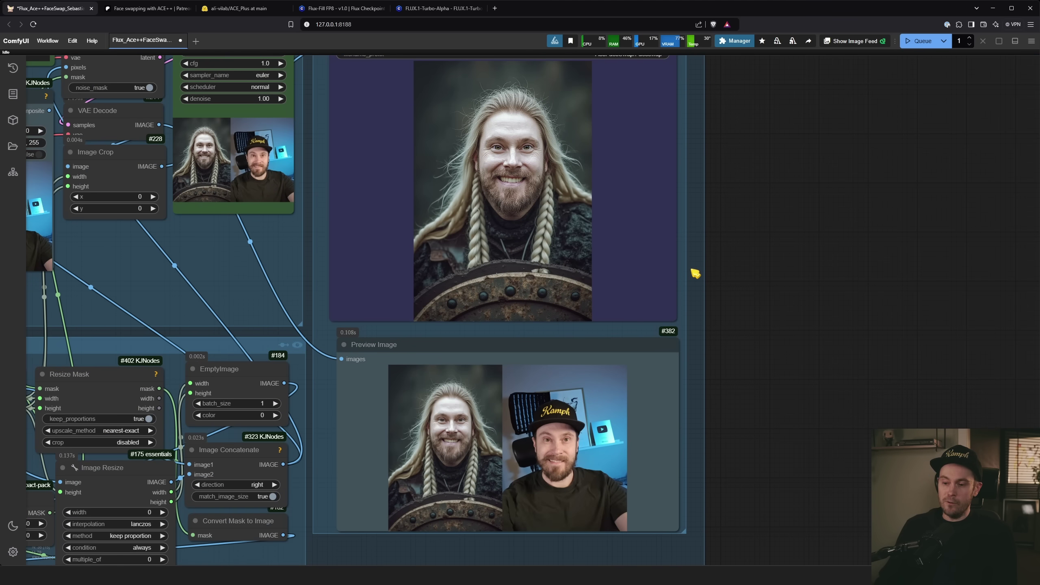
pyautogui.scroll(-5, 761, 228)
pyautogui.moveTo(800, 118); pyautogui.dragTo(948, 267)
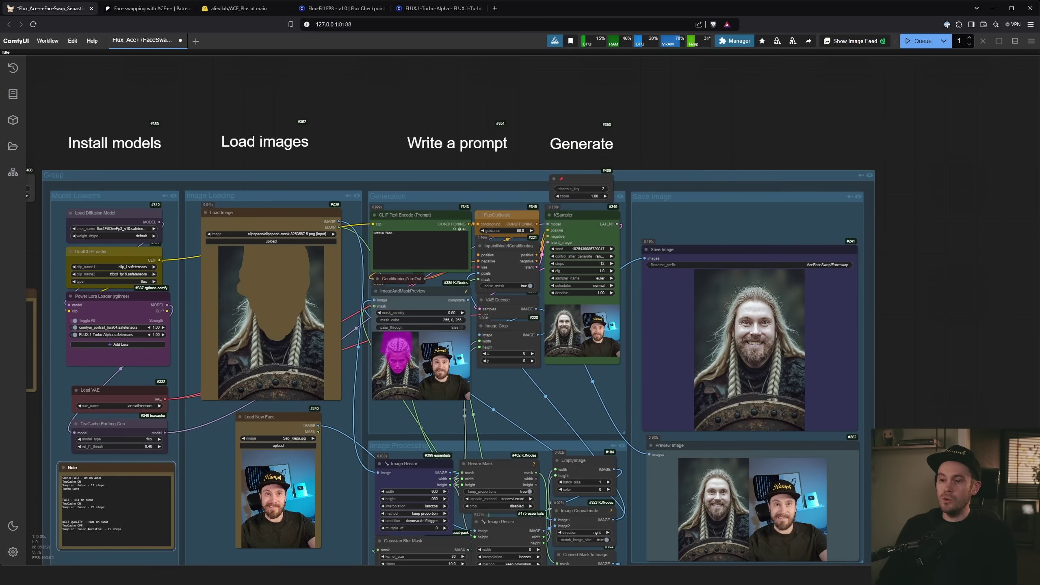
pyautogui.scroll(5, 385, 147)
pyautogui.click(411, 248)
pyautogui.write('The')
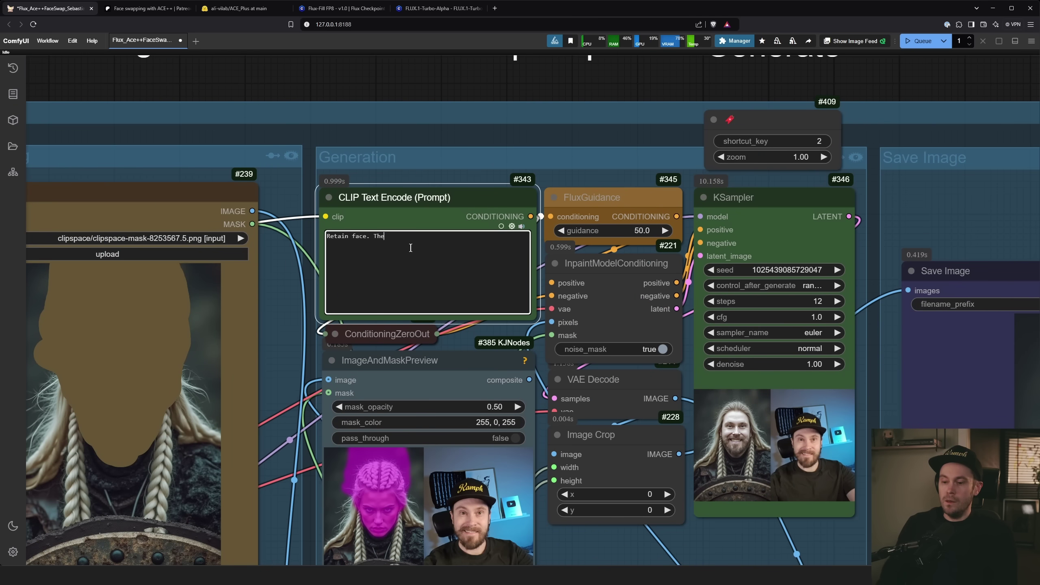
pyautogui.write(' man is angry.')
pyautogui.hotkey('ctrl', 'Return')
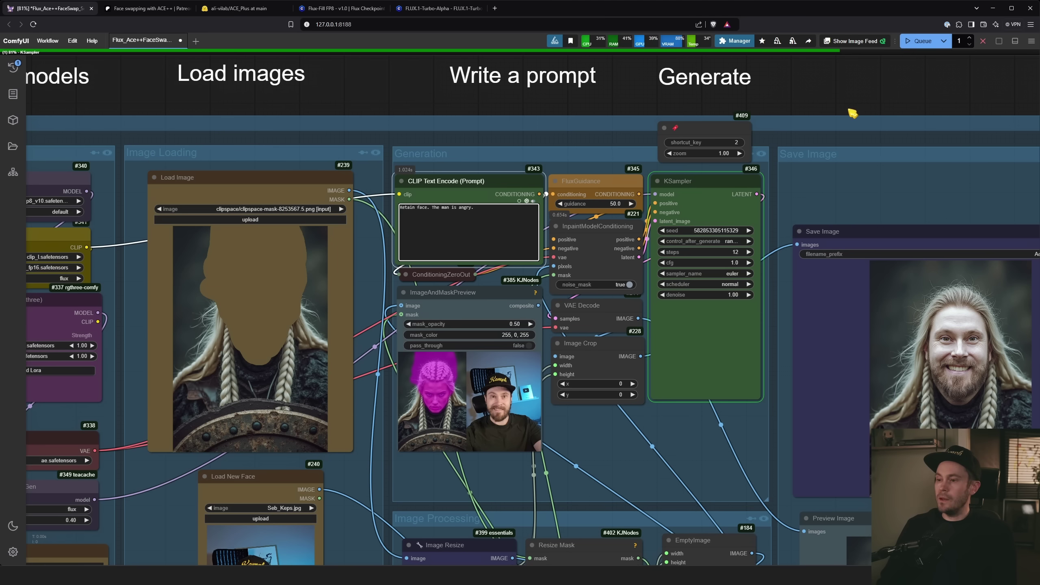
# Step: Examine the angry face swap result in the Save Image node
pyautogui.moveTo(910, 103); pyautogui.dragTo(645, 71)
pyautogui.moveTo(938, 294); pyautogui.dragTo(802, 229)
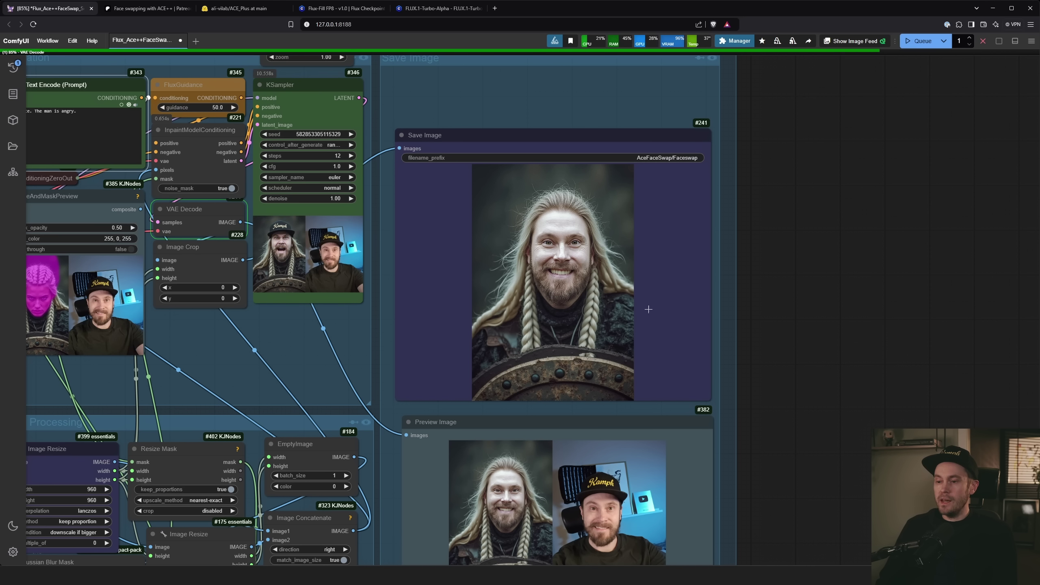
pyautogui.scroll(4, 771, 294)
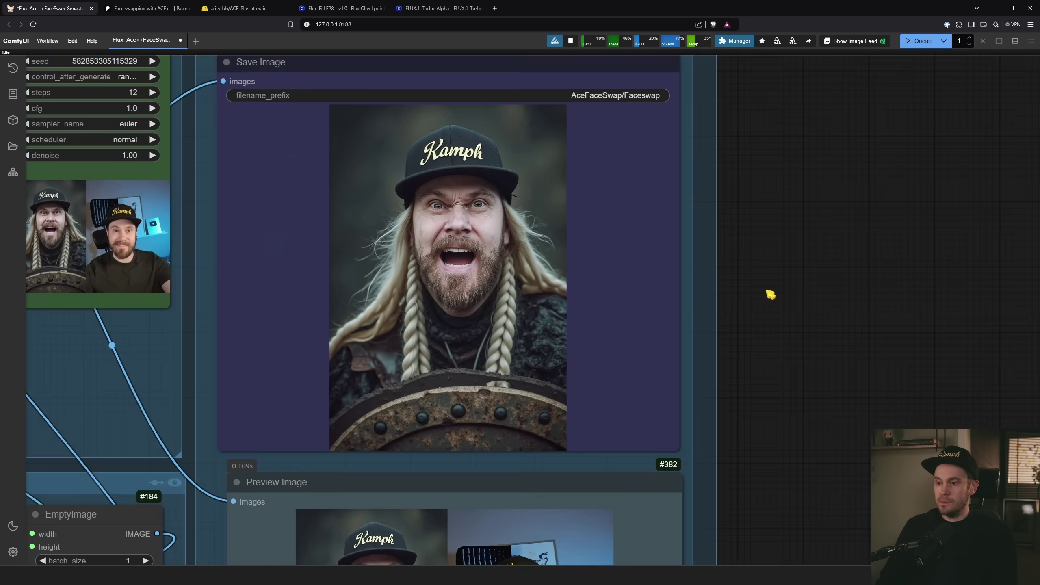
pyautogui.scroll(3, 771, 294)
pyautogui.scroll(-9, 761, 293)
# Step: Replace the angry-man sentence in the prompt with "Keep the black hat and the yellow text logo." and queue a generation
pyautogui.moveTo(123, 62); pyautogui.dragTo(327, 120)
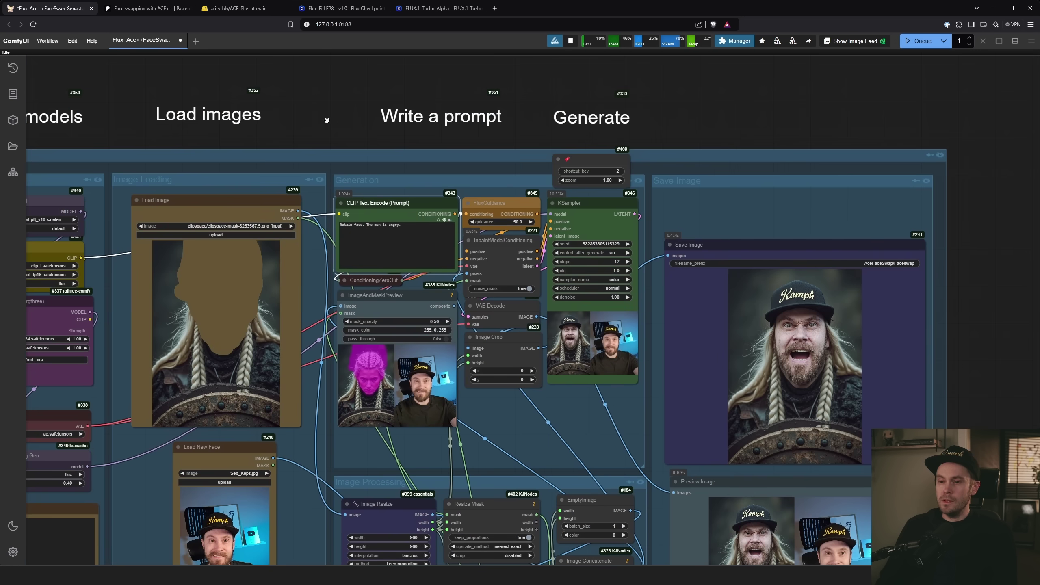
pyautogui.click(417, 233)
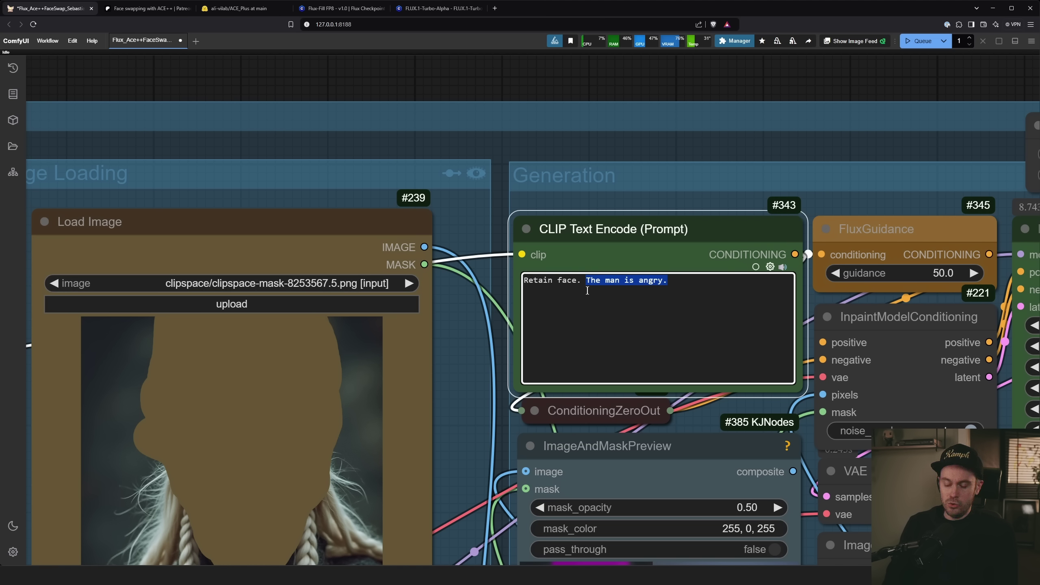
pyautogui.write('Keep th')
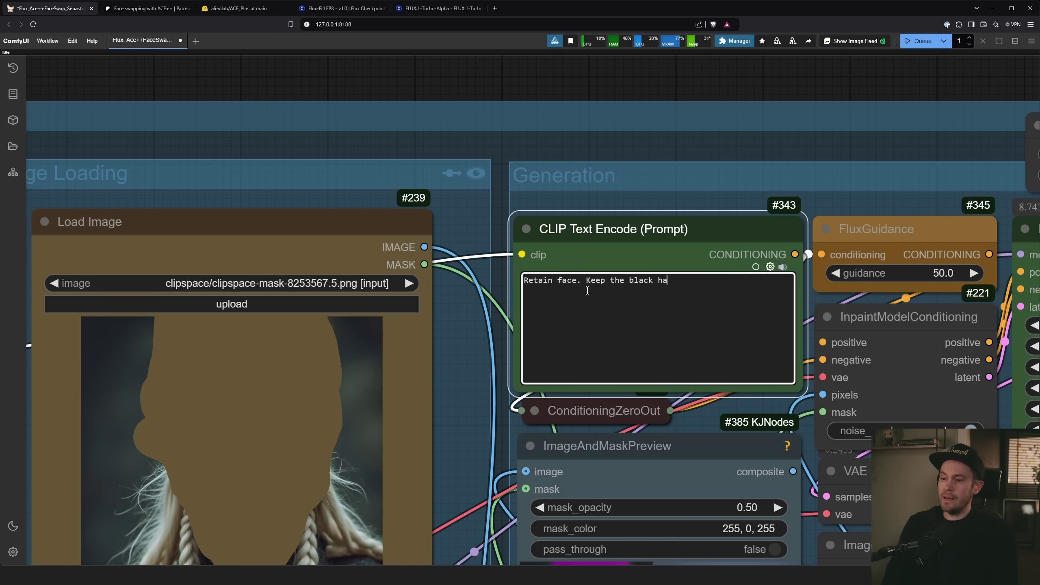
pyautogui.write('e black hat and the text')
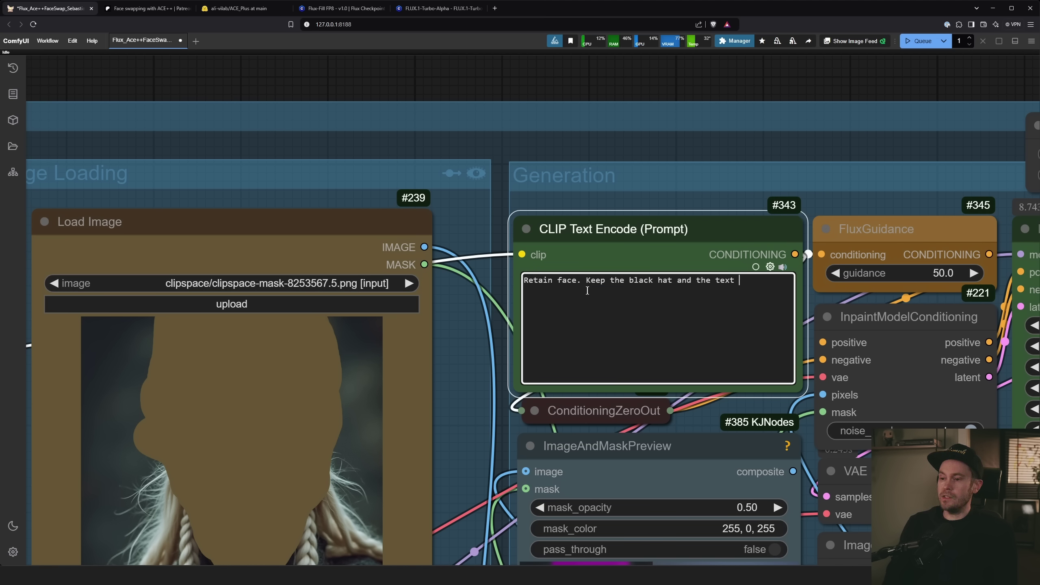
pyautogui.write(' yellow text logo.')
pyautogui.hotkey('ctrl', 'Return')
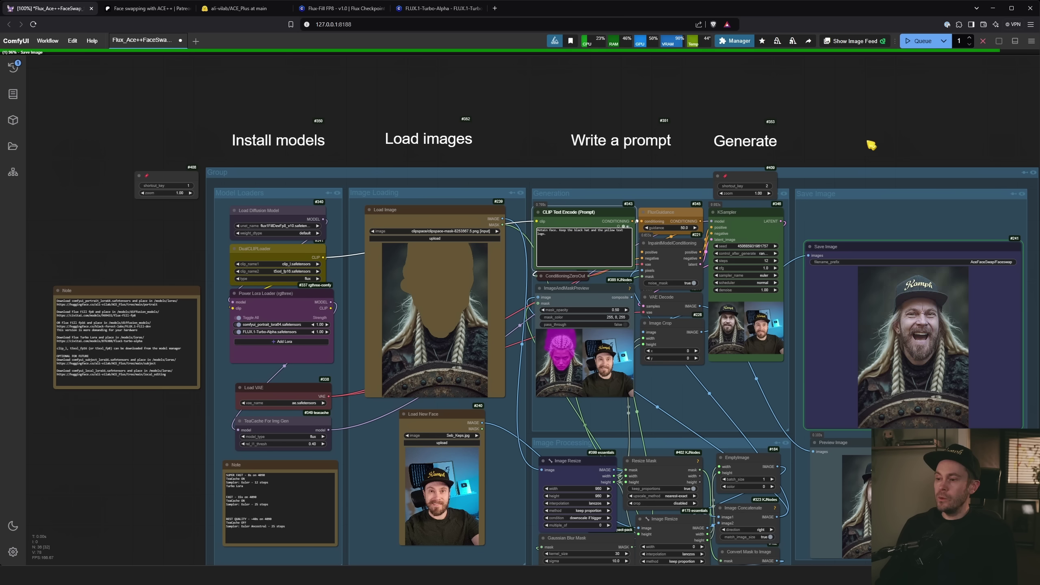
# Step: Compare the black hat and logo of the new result with the new face image in the Preview Image node
pyautogui.scroll(1, 906, 134)
pyautogui.moveTo(905, 133); pyautogui.dragTo(505, 67)
pyautogui.moveTo(667, 330); pyautogui.dragTo(783, 206)
pyautogui.scroll(8, 713, 342)
pyautogui.scroll(-3, 786, 210)
pyautogui.hscroll(-2, 786, 209)
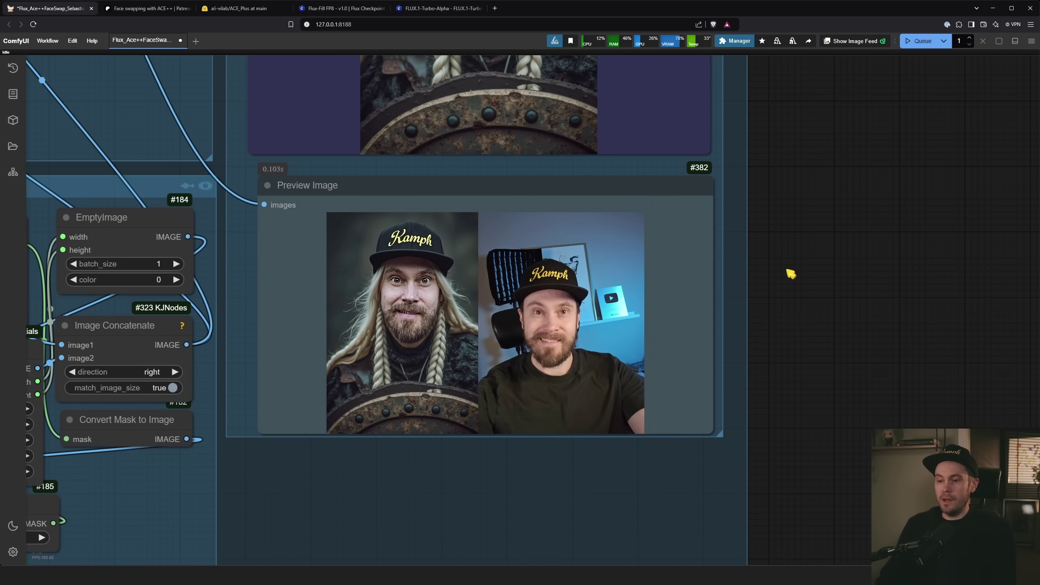
pyautogui.hscroll(-3, 822, 337)
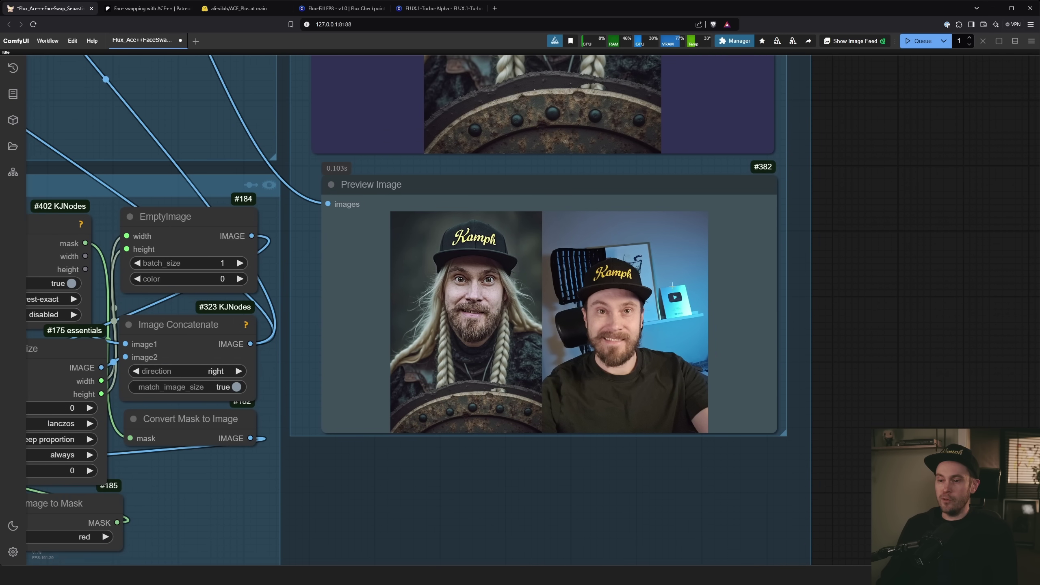
# Step: Switch the queue mode to Queue (Instant) and start continuous generation
pyautogui.scroll(-8, 861, 307)
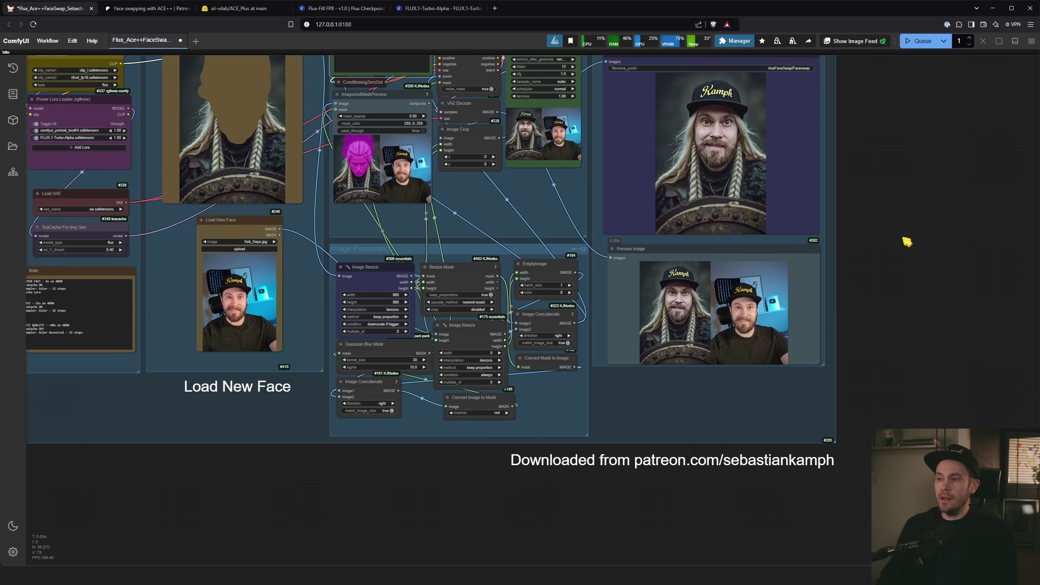
pyautogui.moveTo(922, 161); pyautogui.dragTo(870, 283)
pyautogui.click(943, 41)
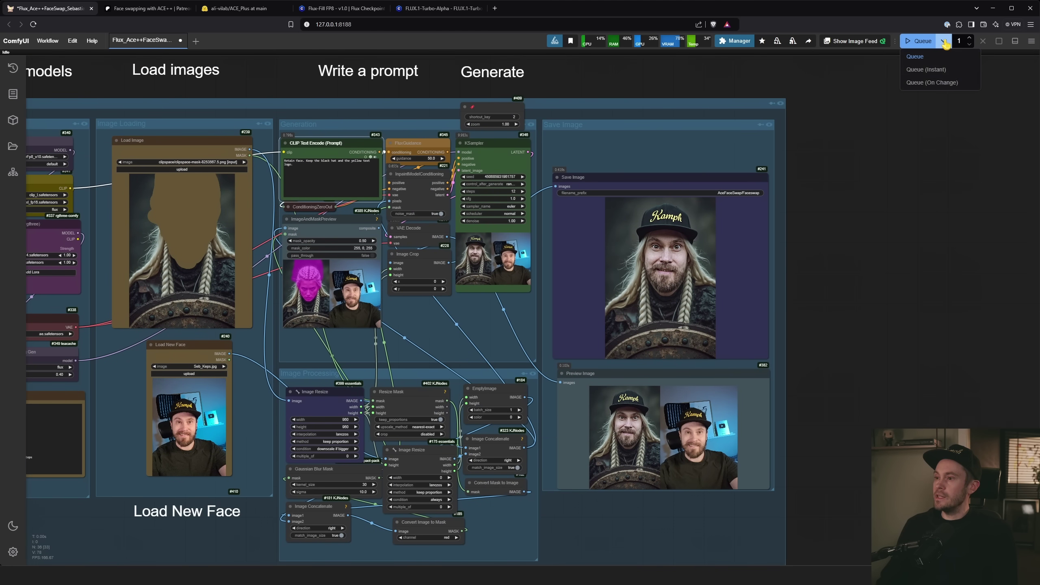
pyautogui.click(934, 72)
pyautogui.click(899, 41)
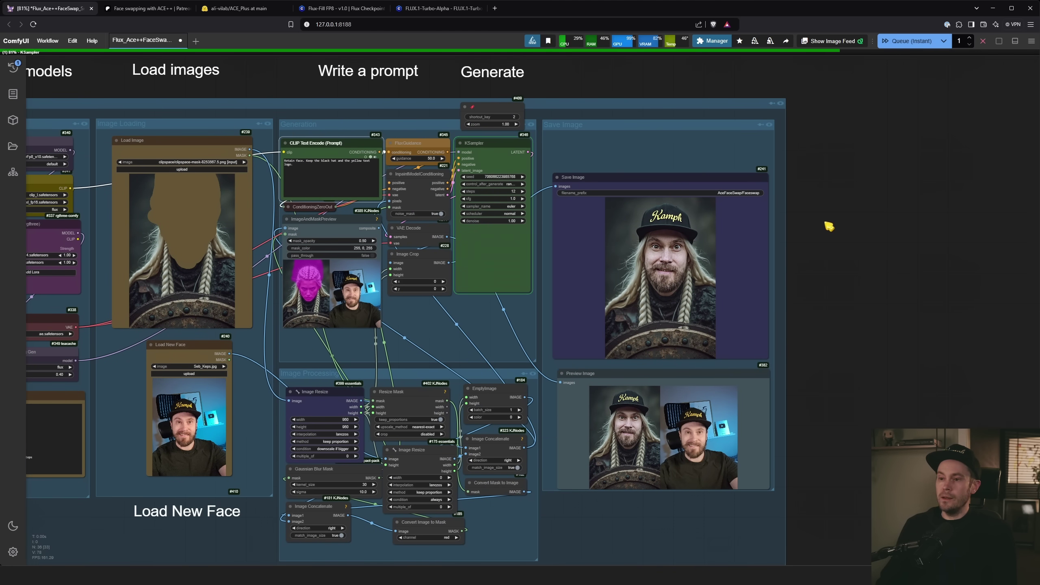
# Step: Examine the continuously generated face swap results in the Save Image node alongside the rest of the workflow
pyautogui.moveTo(805, 241); pyautogui.dragTo(896, 233)
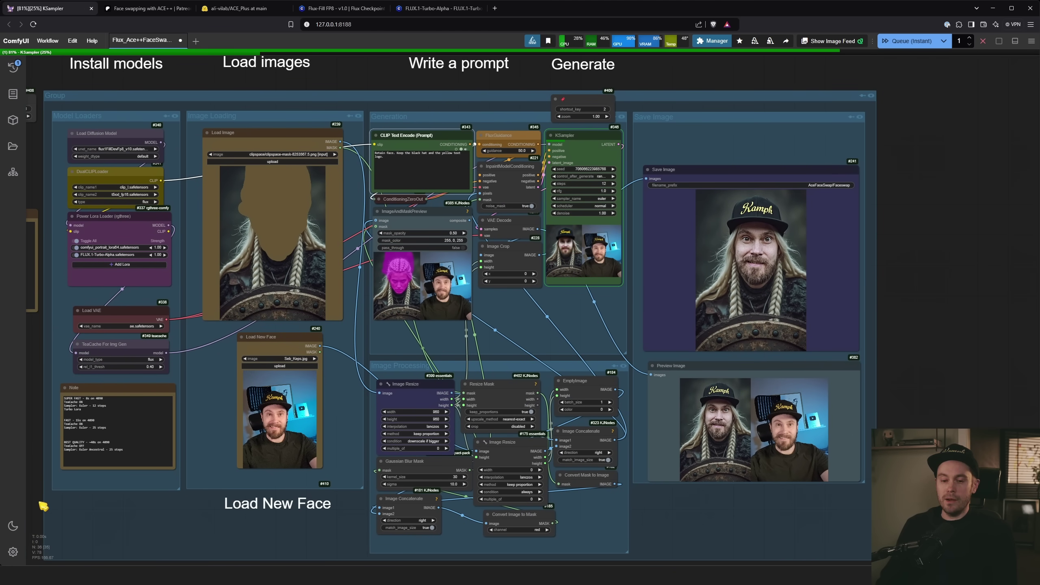
pyautogui.moveTo(43, 504); pyautogui.dragTo(105, 513)
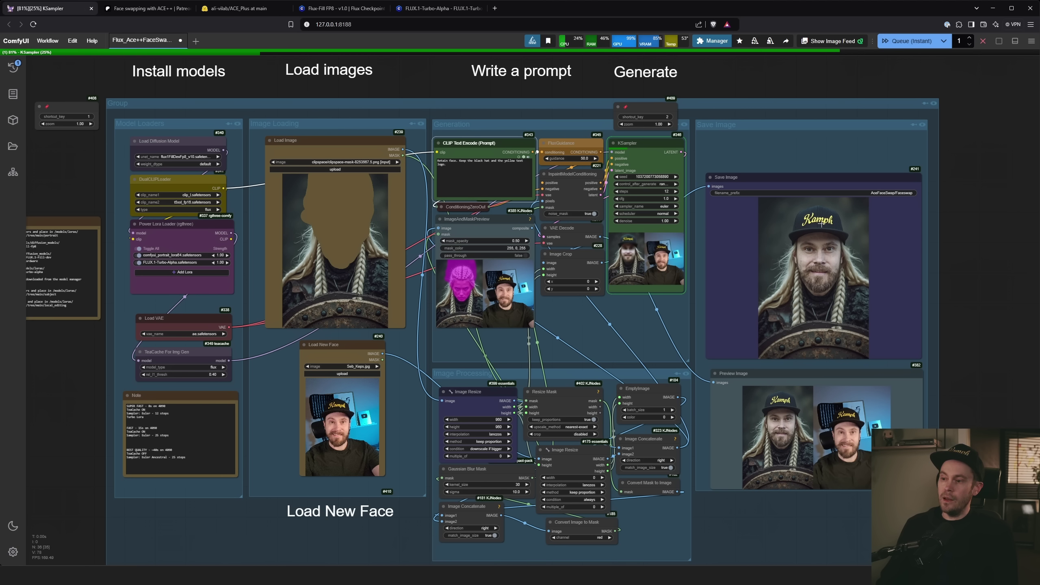
pyautogui.moveTo(971, 302); pyautogui.dragTo(839, 257)
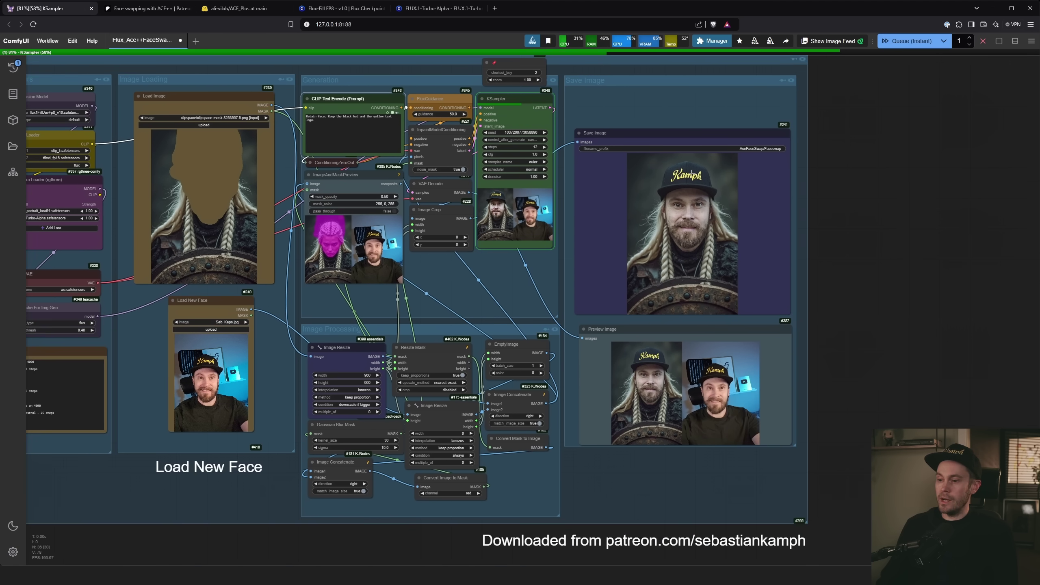
pyautogui.scroll(5, 691, 174)
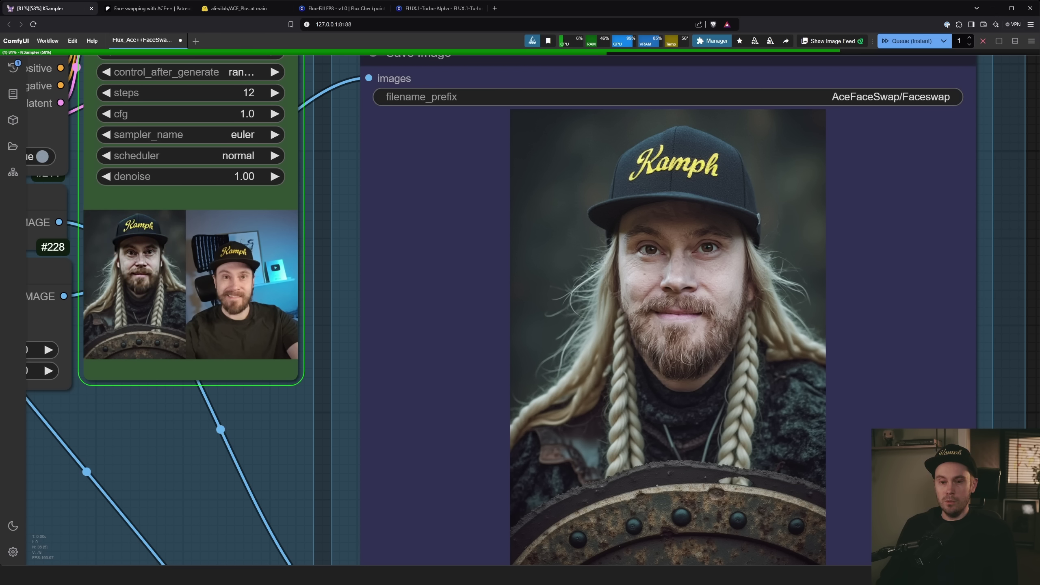
pyautogui.press('2')
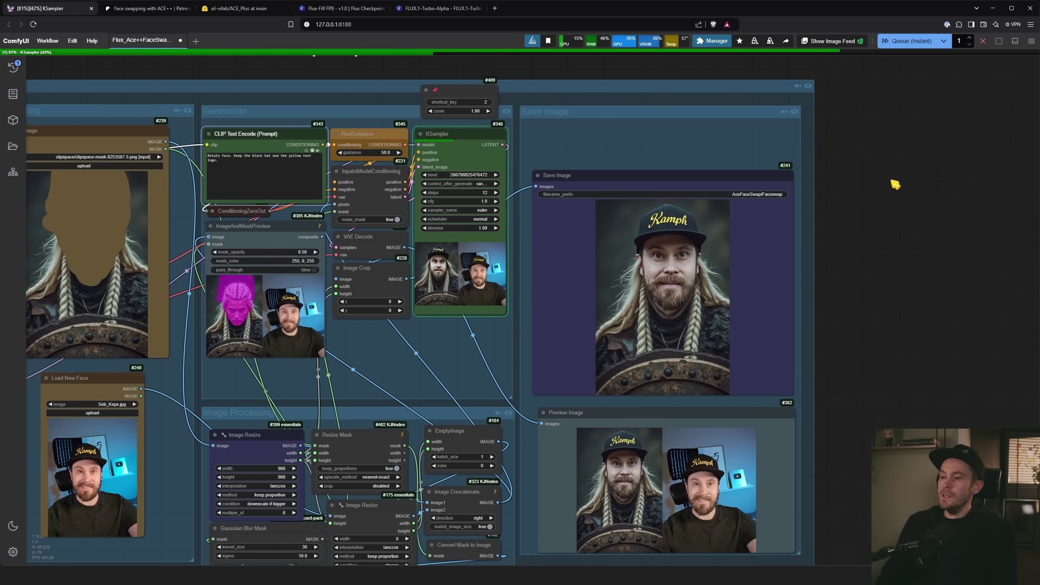
pyautogui.moveTo(839, 257); pyautogui.dragTo(925, 239)
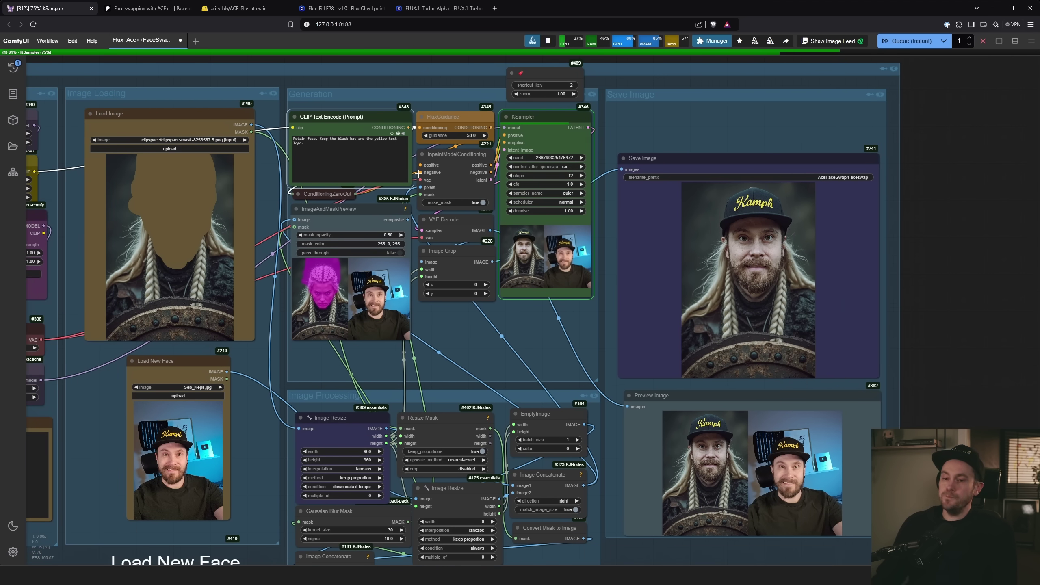
# Step: Examine the guidance value in the FluxGuidance node and the neighbouring KSampler settings
pyautogui.scroll(10, 471, 103)
pyautogui.scroll(3, 461, 101)
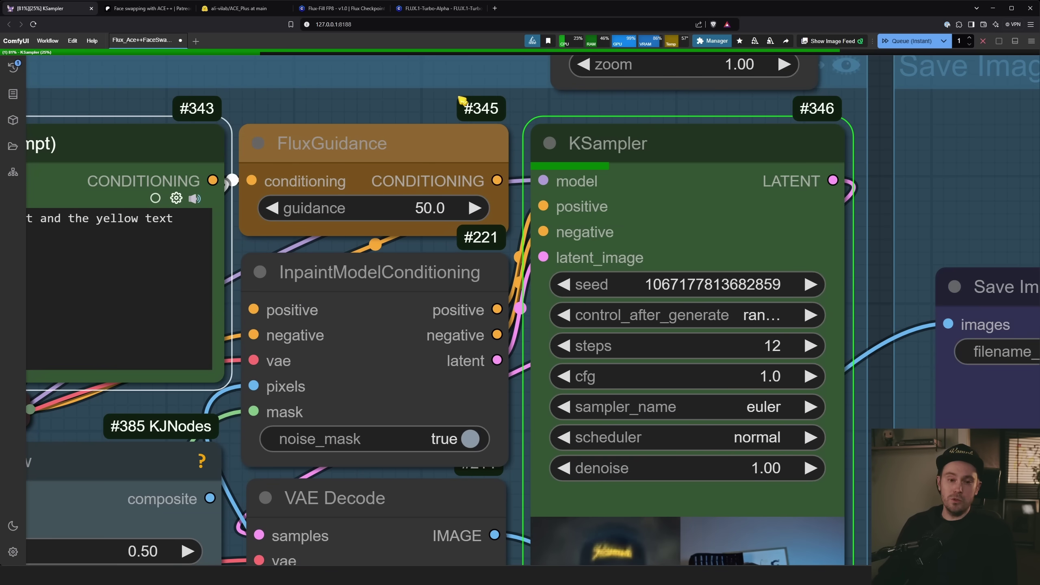
pyautogui.scroll(2, 455, 103)
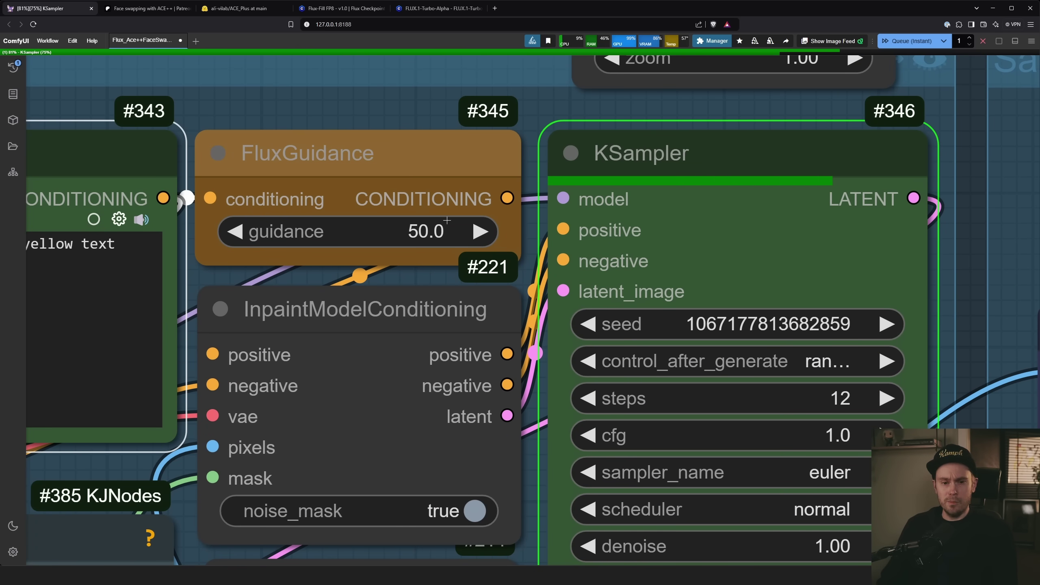
pyautogui.scroll(-5, 455, 104)
pyautogui.moveTo(470, 89); pyautogui.dragTo(356, 62)
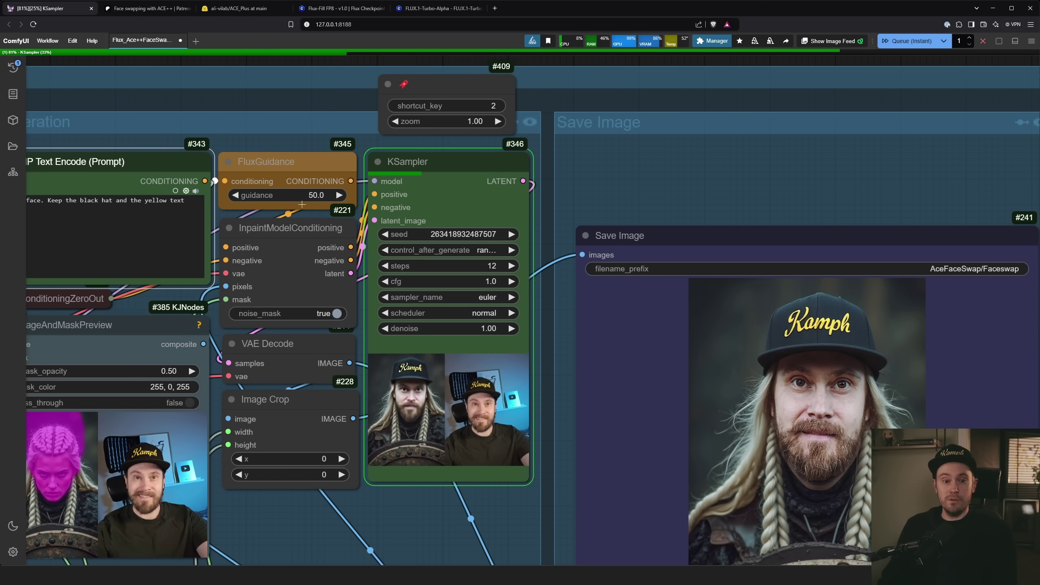
pyautogui.scroll(3, 313, 200)
pyautogui.scroll(-5, 321, 193)
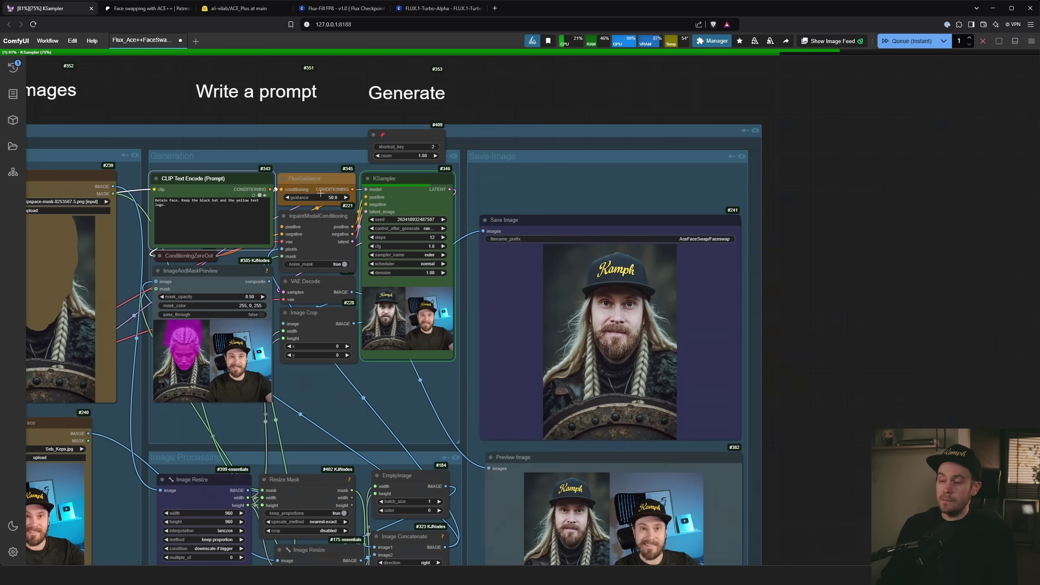
# Step: Compare the face and hat logo across successive results in the Save Image node with the KSampler preview
pyautogui.scroll(3, 623, 306)
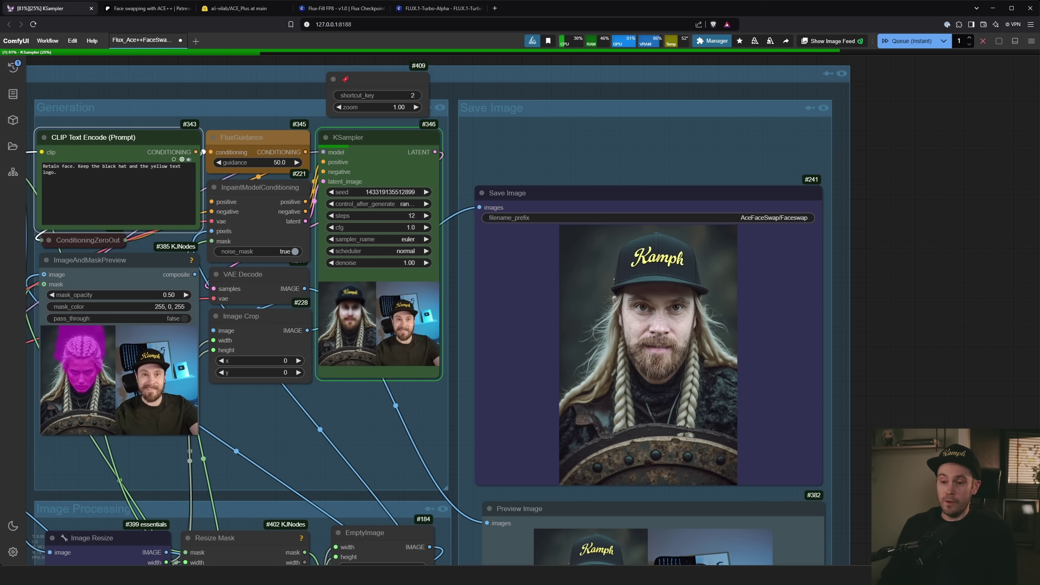
pyautogui.moveTo(875, 353); pyautogui.dragTo(908, 341)
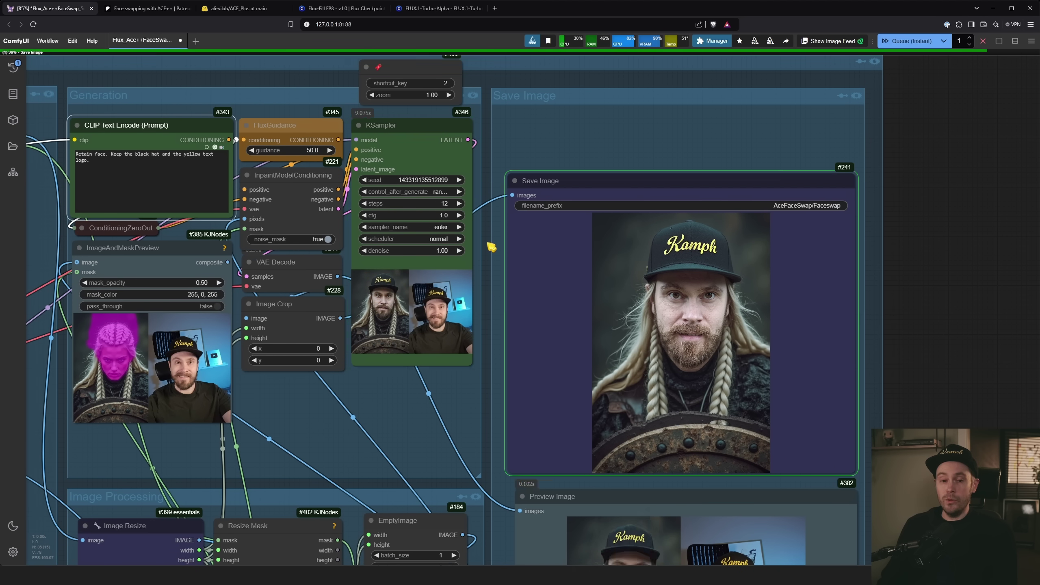
pyautogui.scroll(3, 491, 244)
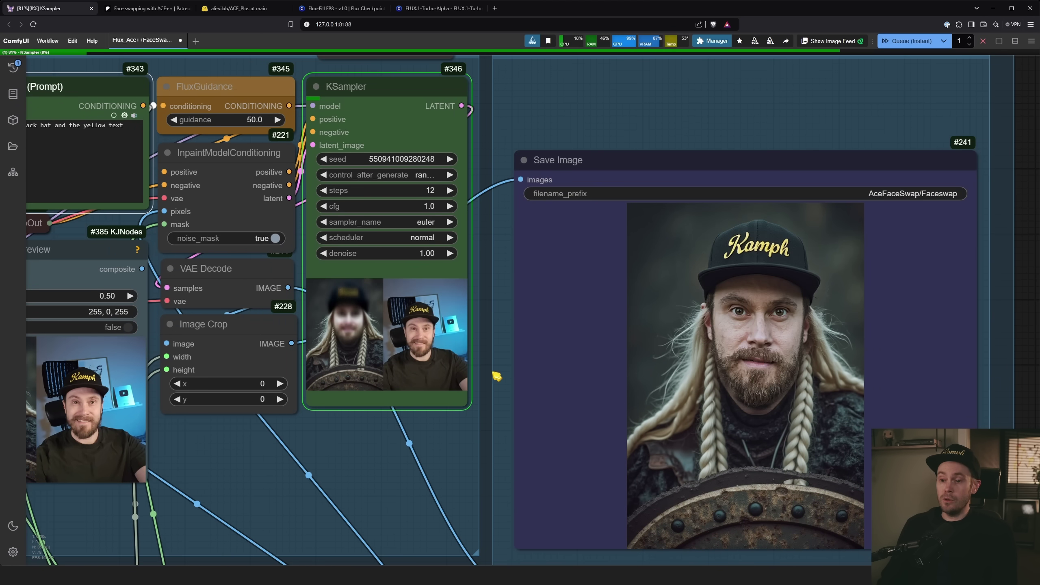
pyautogui.press('2')
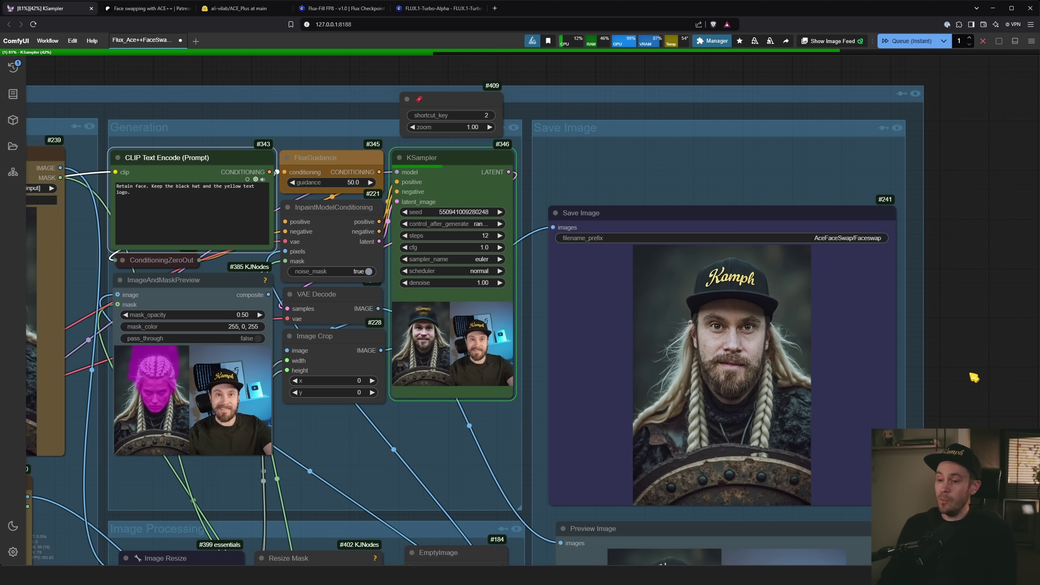
pyautogui.scroll(5, 436, 316)
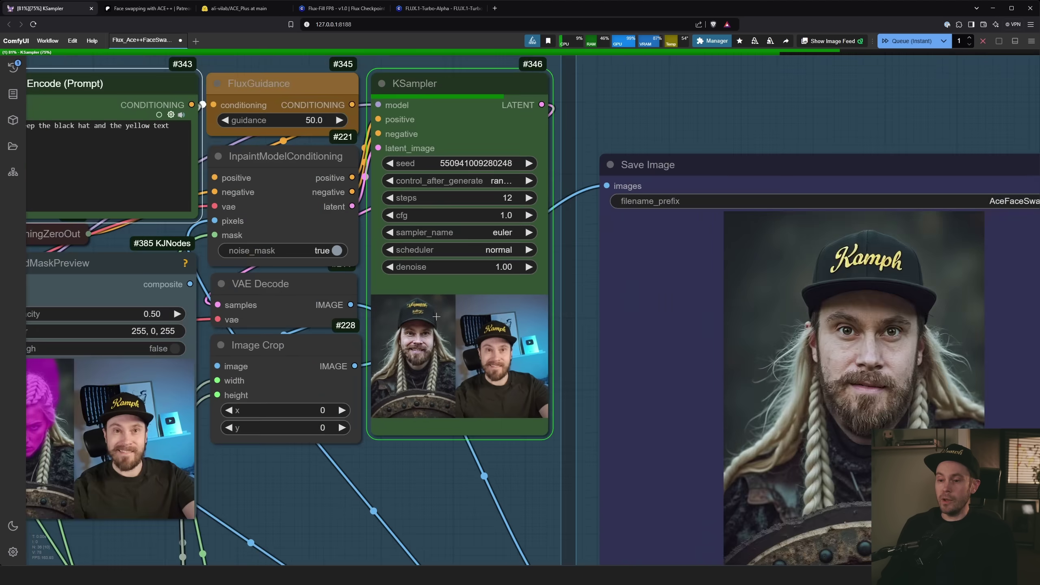
pyautogui.scroll(-10, 436, 317)
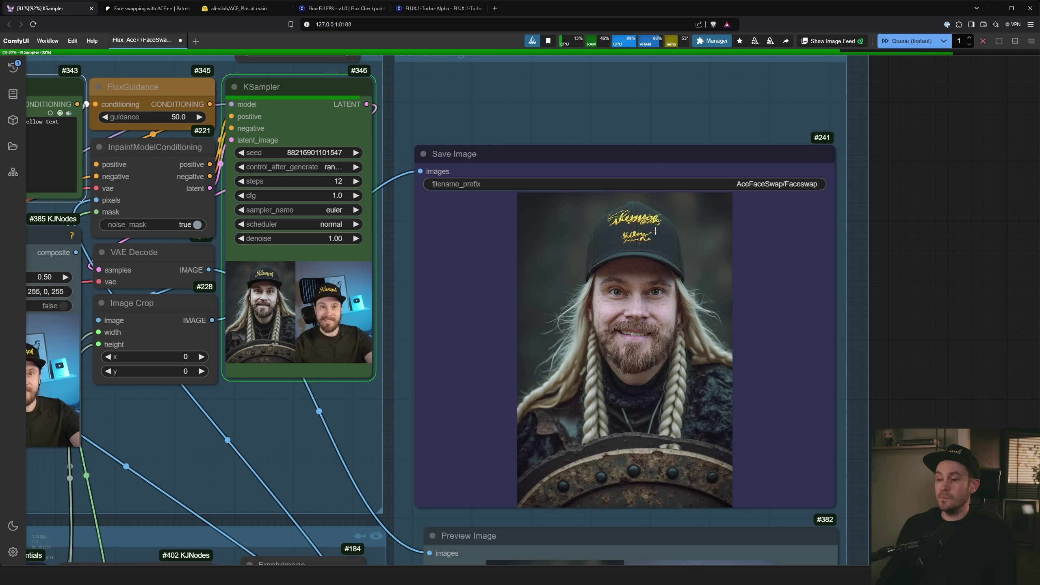
pyautogui.moveTo(880, 132); pyautogui.dragTo(963, 180)
# Step: Replace the hat sentence in the CLIP Text Encode prompt with "Change the hat to pink and the text logo to green." and queue a generation
pyautogui.moveTo(269, 93); pyautogui.dragTo(425, 96)
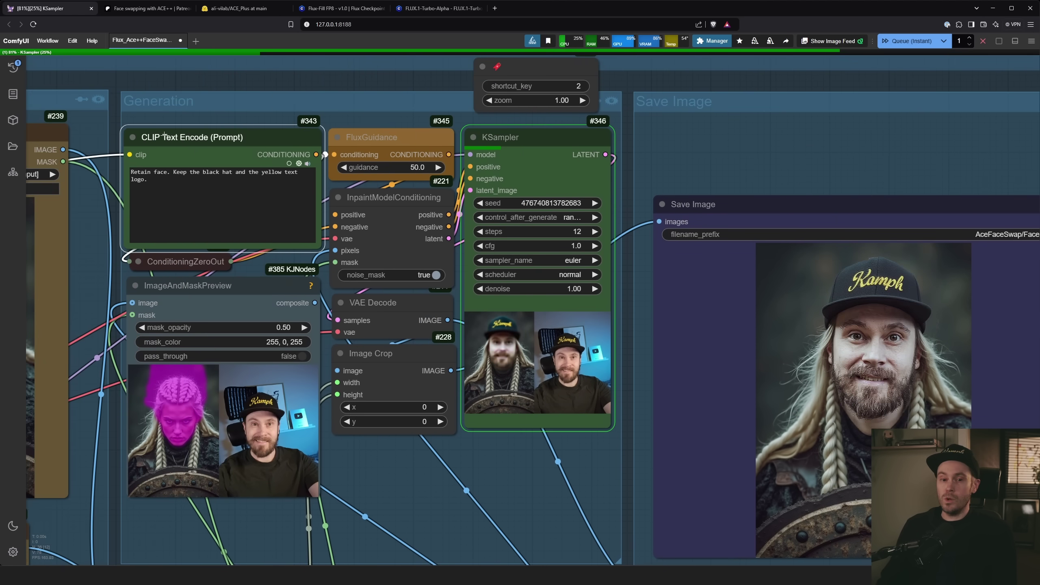
pyautogui.scroll(-4, 425, 509)
pyautogui.moveTo(425, 508); pyautogui.dragTo(348, 193)
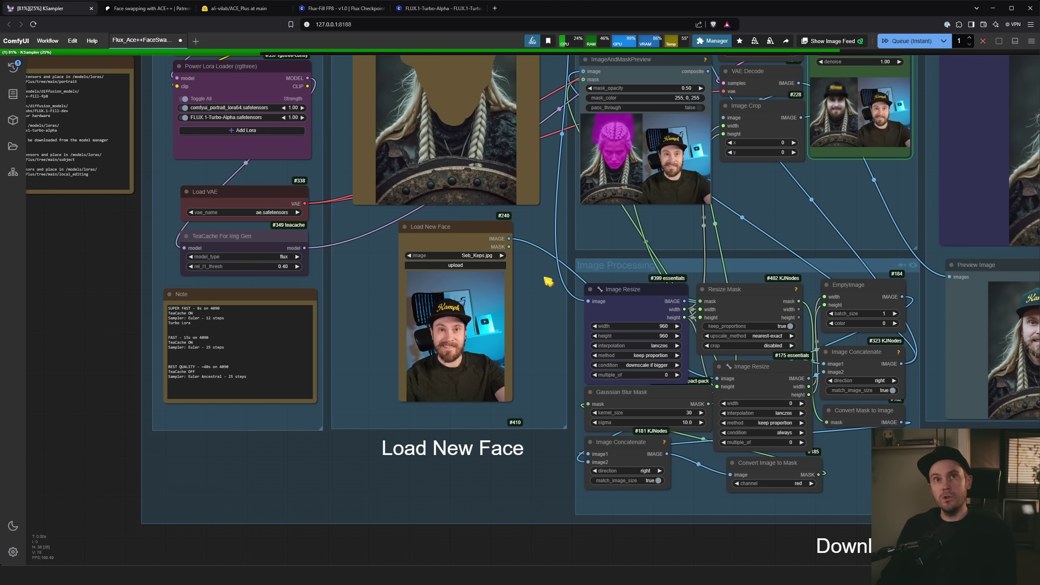
pyautogui.moveTo(767, 190); pyautogui.dragTo(500, 308)
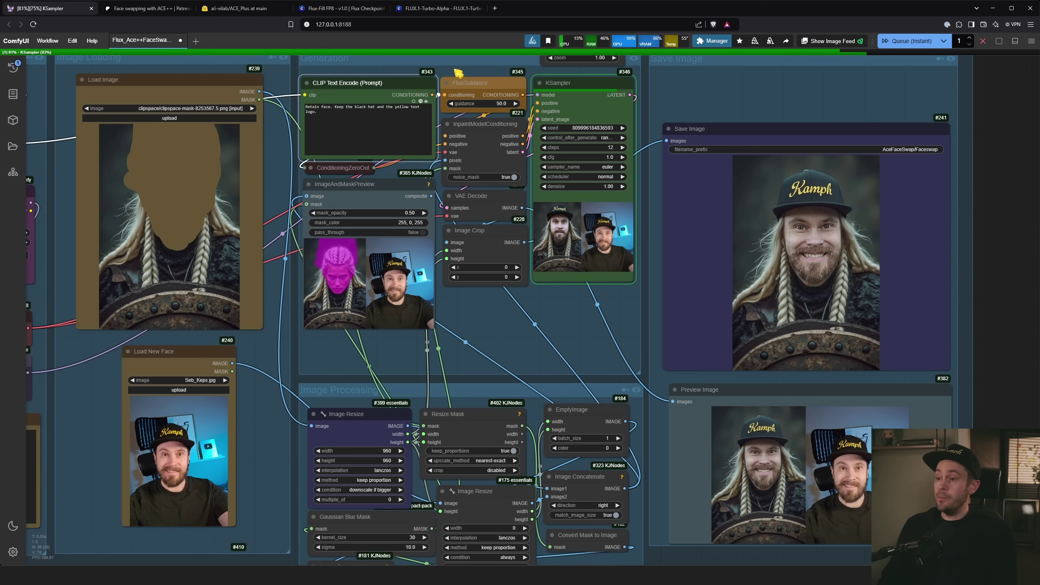
pyautogui.moveTo(739, 105); pyautogui.dragTo(780, 179)
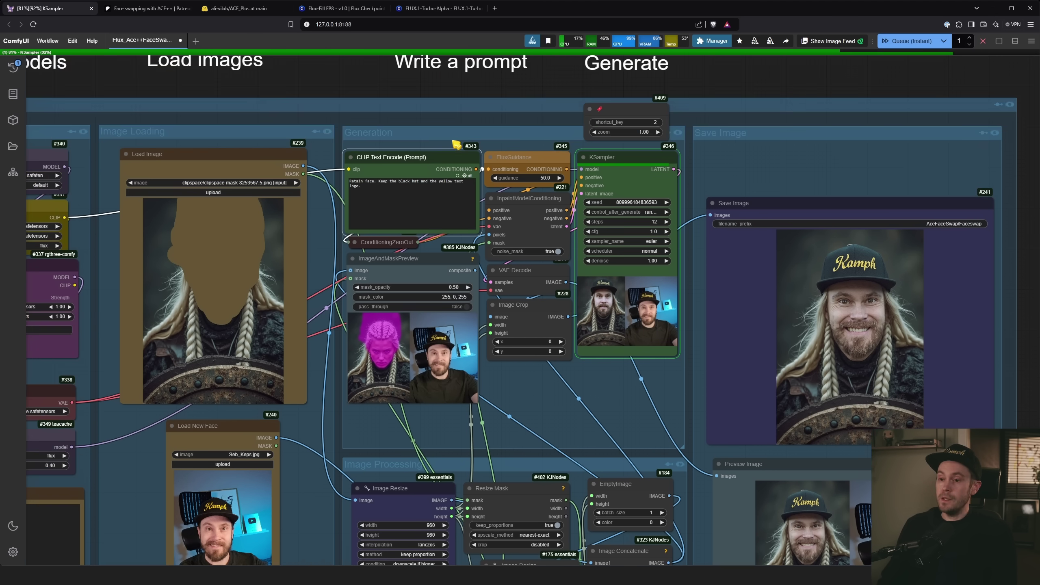
pyautogui.scroll(11, 419, 138)
pyautogui.moveTo(424, 140); pyautogui.dragTo(388, 95)
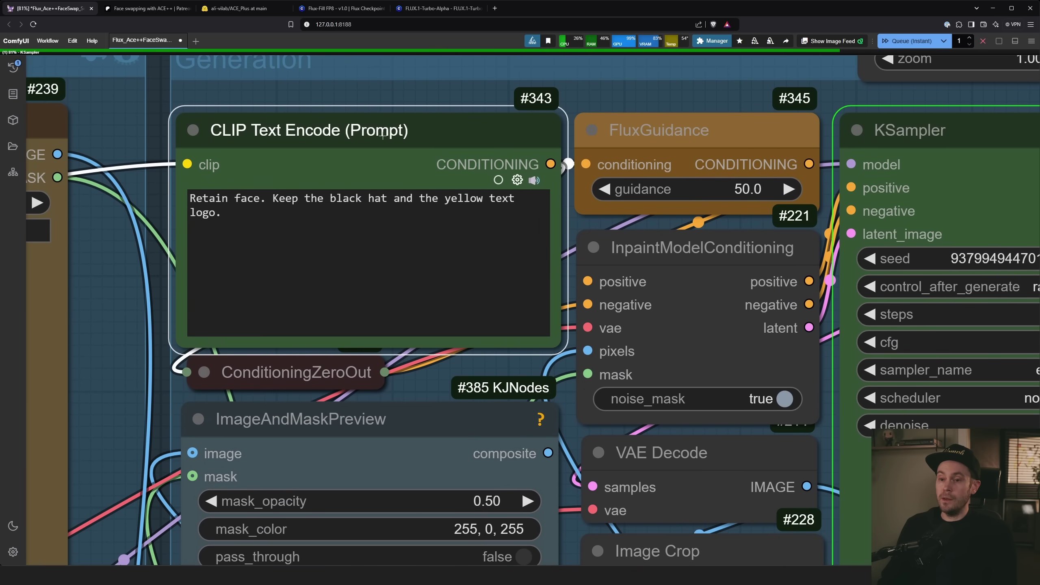
pyautogui.write('Change ')
pyautogui.write('the hat to pink and the text logo to green')
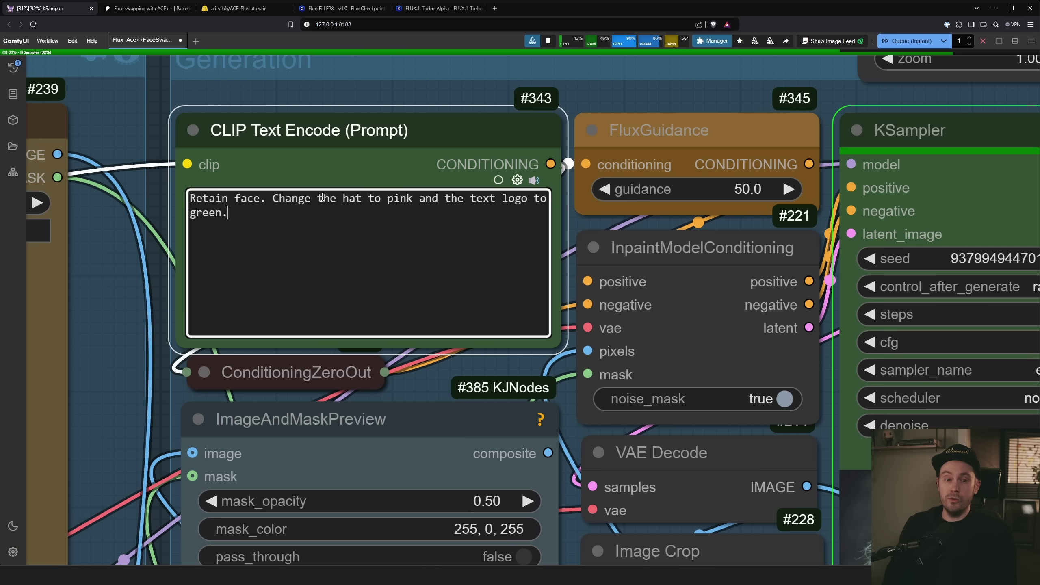
pyautogui.hotkey('ctrl', 'Return')
# Step: Examine the hat color, logo lettering and face of the new results in the Save Image node
pyautogui.scroll(-5, 572, 188)
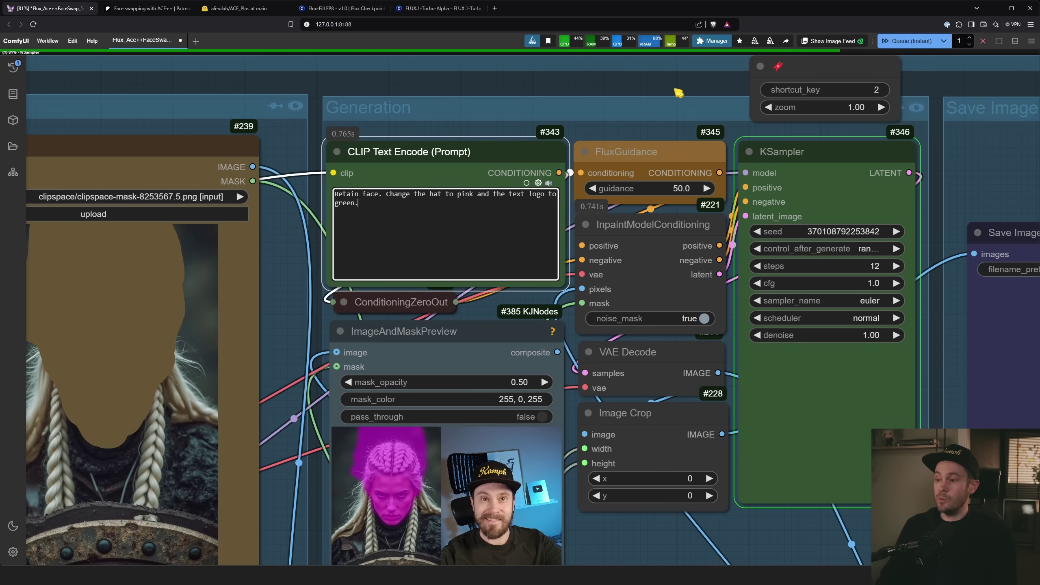
pyautogui.moveTo(709, 87); pyautogui.dragTo(232, 57)
pyautogui.scroll(-2, 233, 58)
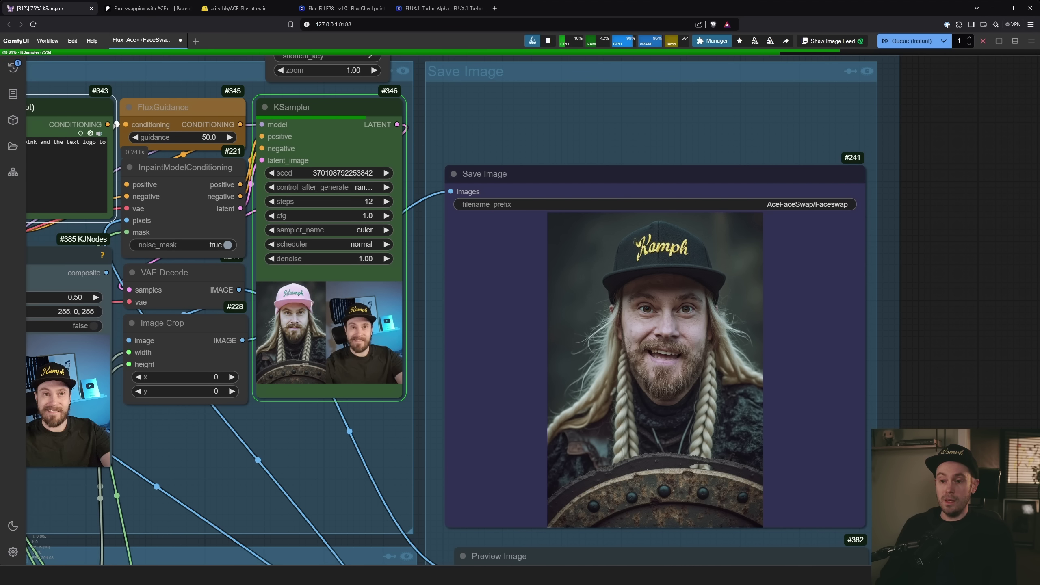
pyautogui.moveTo(884, 337); pyautogui.dragTo(733, 252)
pyautogui.moveTo(821, 301); pyautogui.dragTo(871, 316)
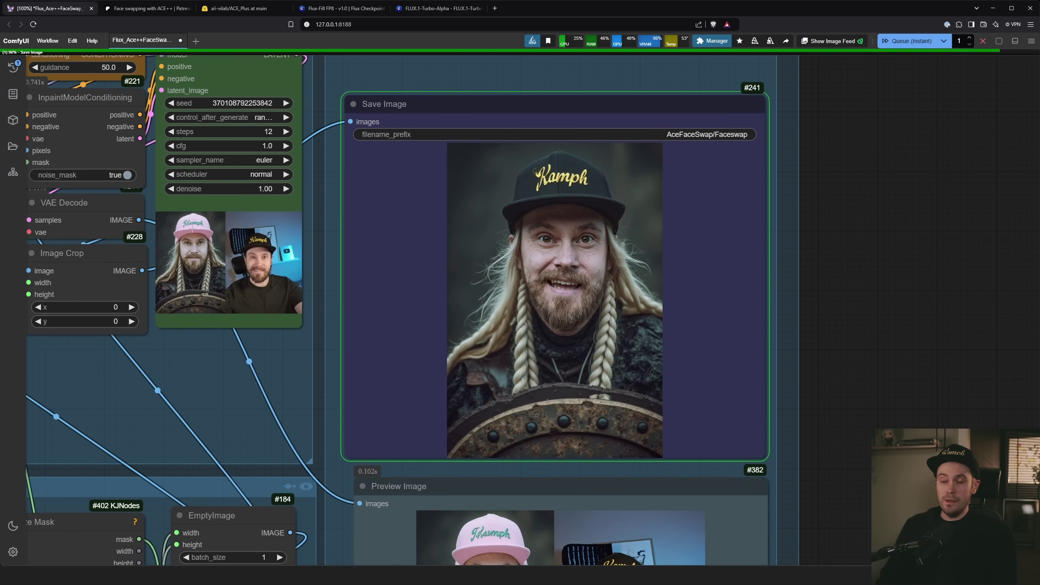
pyautogui.scroll(2, 583, 195)
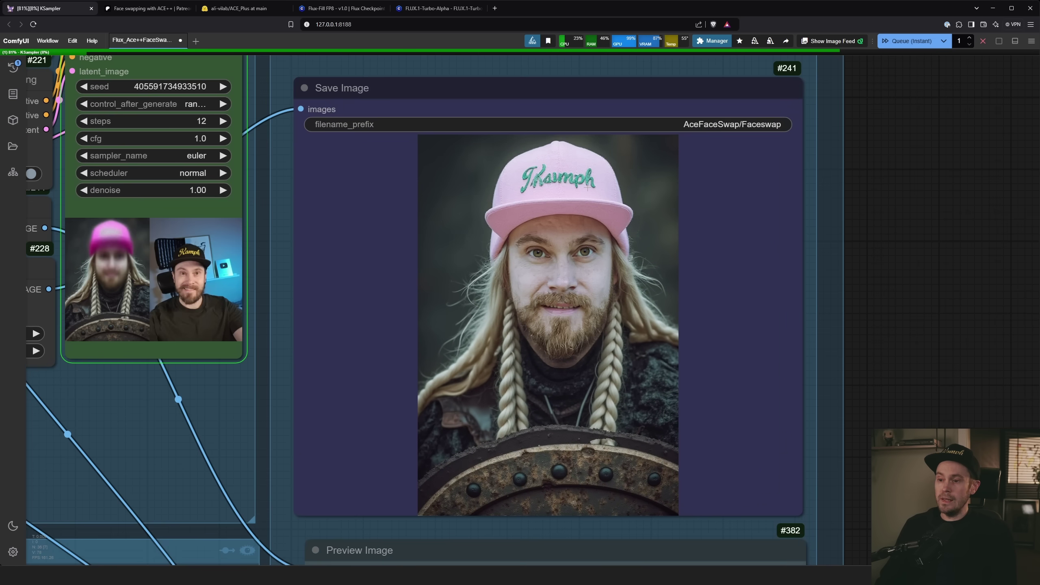
pyautogui.scroll(-3, 583, 194)
pyautogui.scroll(2, 583, 194)
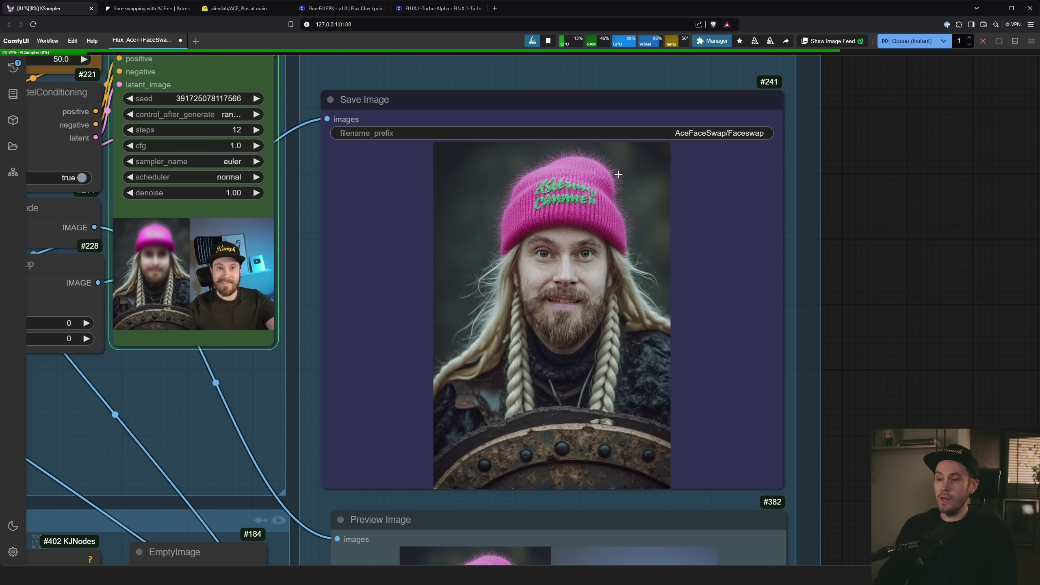
pyautogui.scroll(9, 614, 175)
pyautogui.scroll(-10, 588, 205)
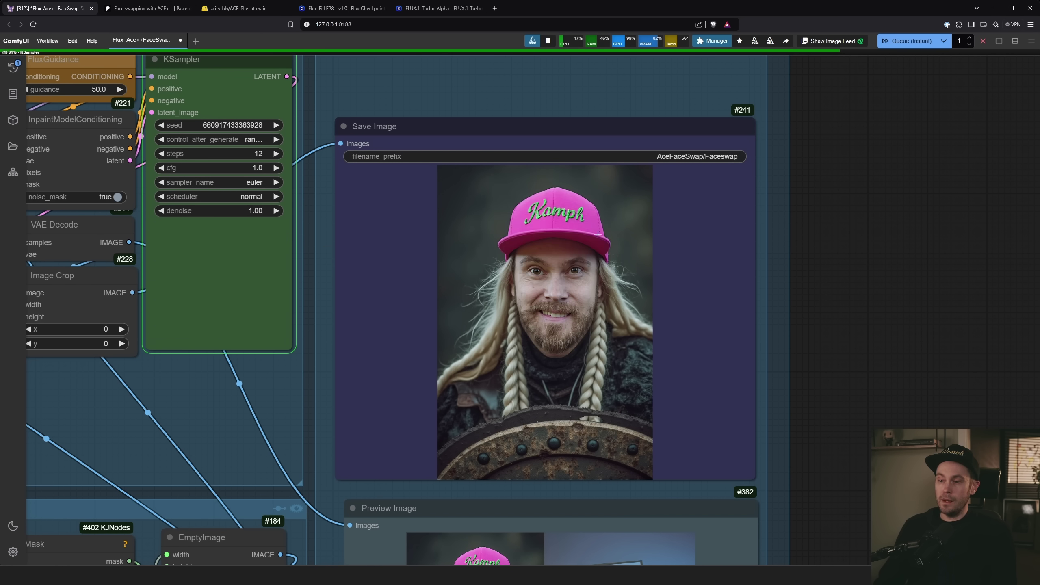
pyautogui.scroll(10, 598, 234)
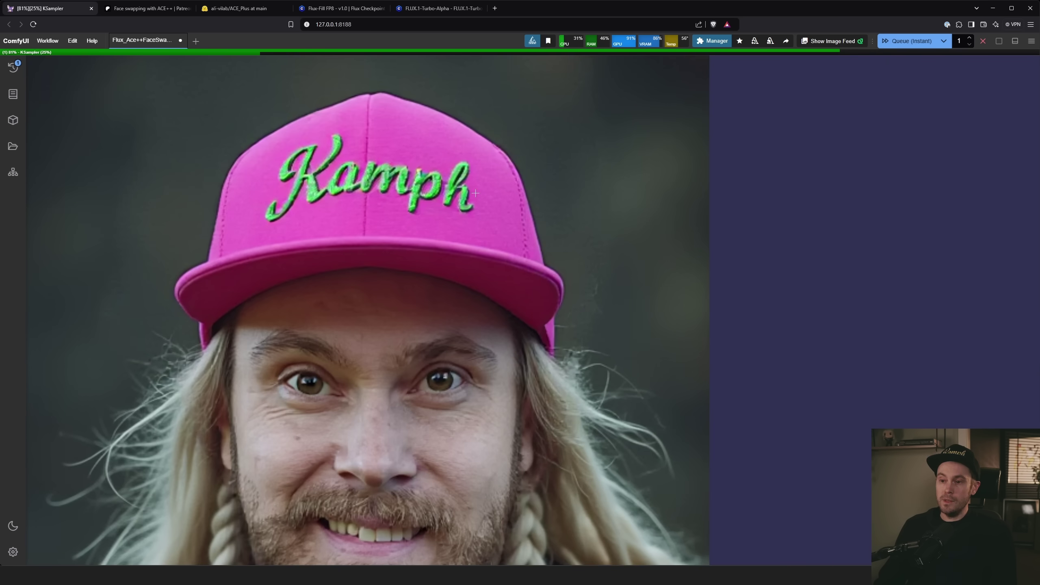
# Step: Insert the sentence "The man is angry." after "Retain face." in the CLIP Text Encode prompt
pyautogui.scroll(-12, 664, 351)
pyautogui.moveTo(211, 142); pyautogui.dragTo(467, 124)
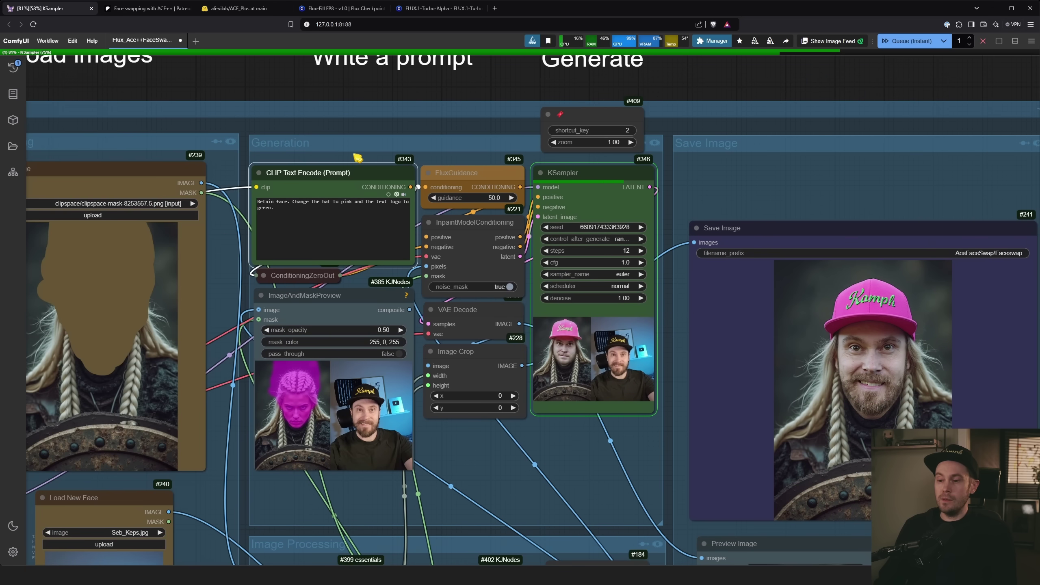
pyautogui.scroll(8, 318, 172)
pyautogui.click(256, 233)
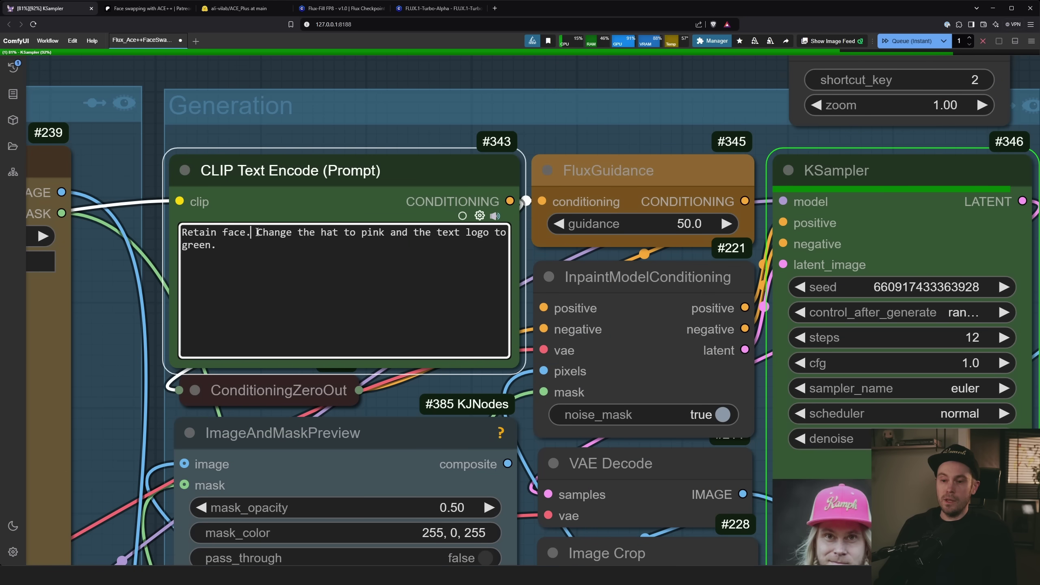
pyautogui.write('The man is angry')
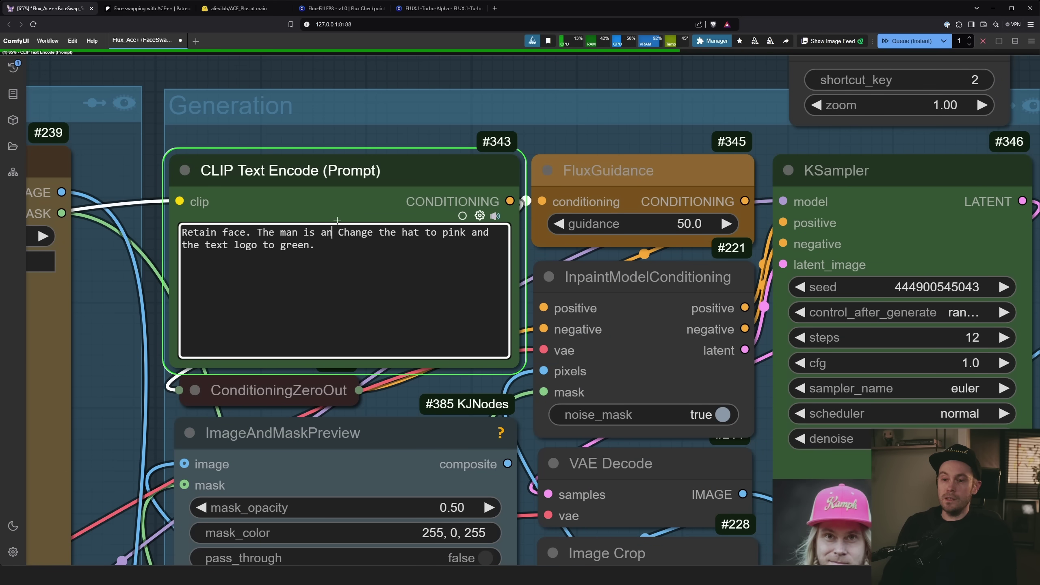
pyautogui.write('.')
# Step: Change the hat color to purple and the text logo color to yellow in the CLIP Text Encode prompt
pyautogui.doubleClick(478, 233)
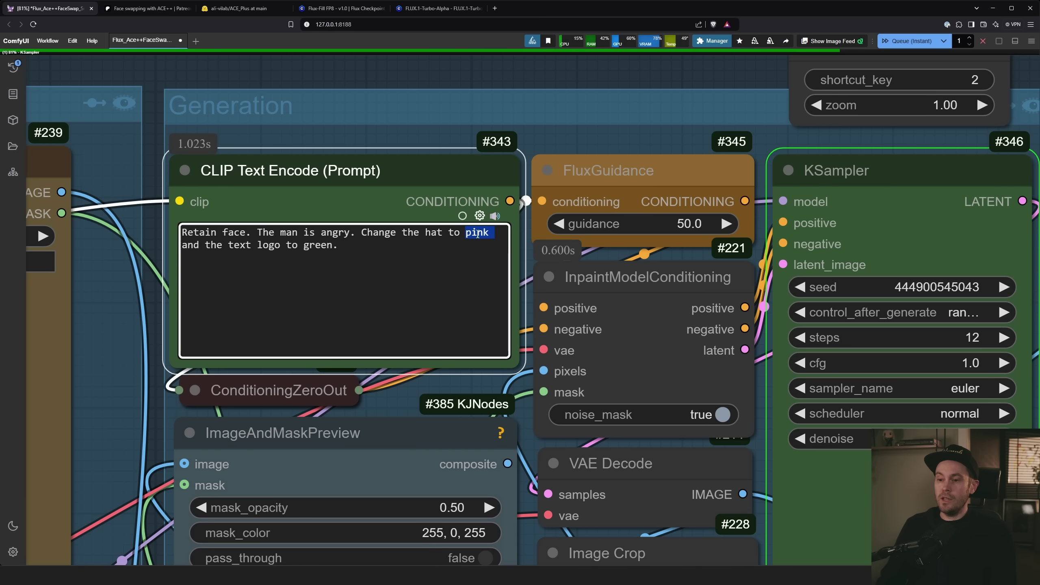
pyautogui.write('purple')
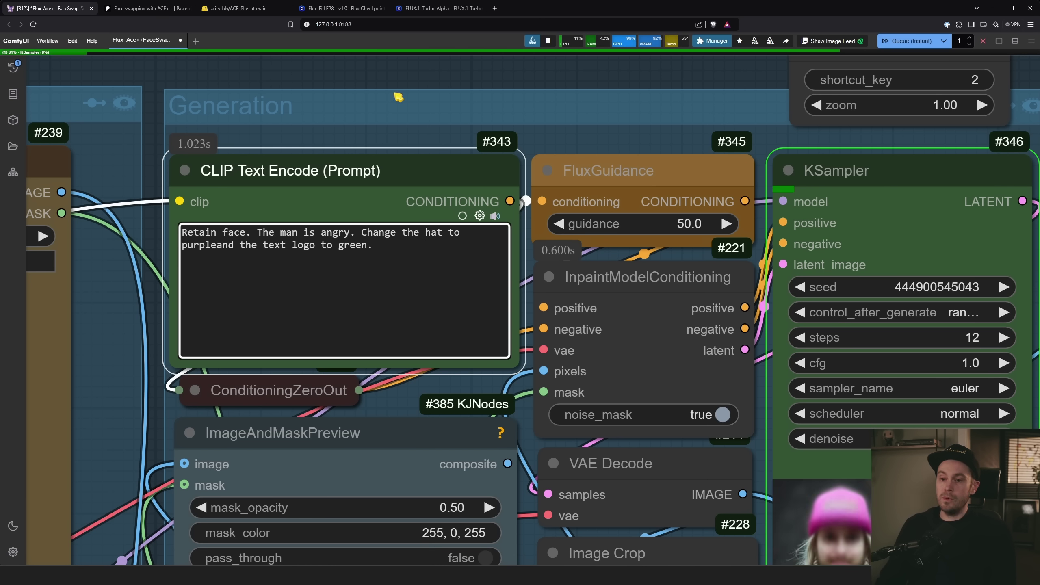
pyautogui.scroll(-4, 235, 185)
pyautogui.doubleClick(244, 184)
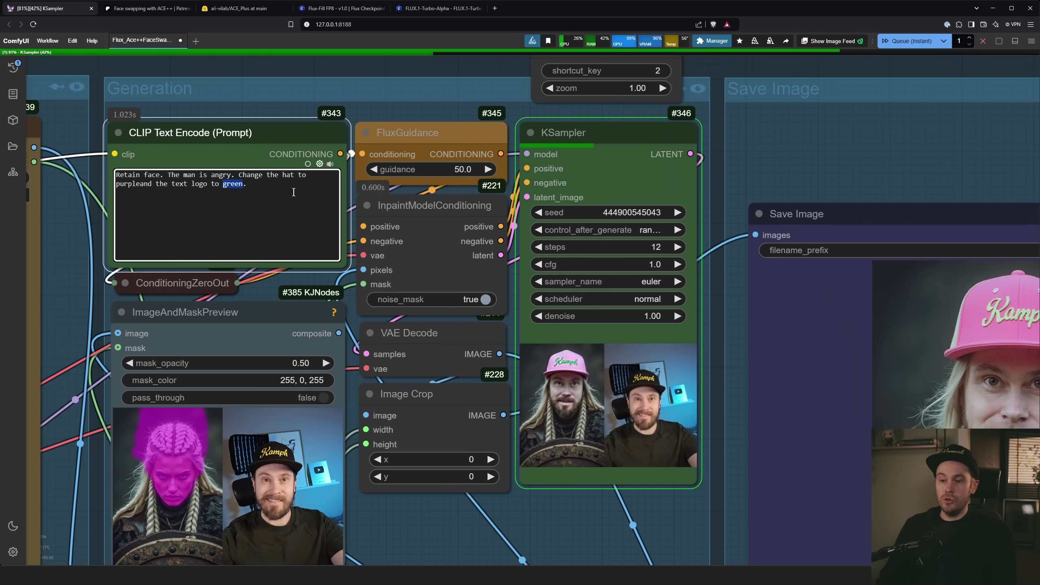
pyautogui.write('yellow')
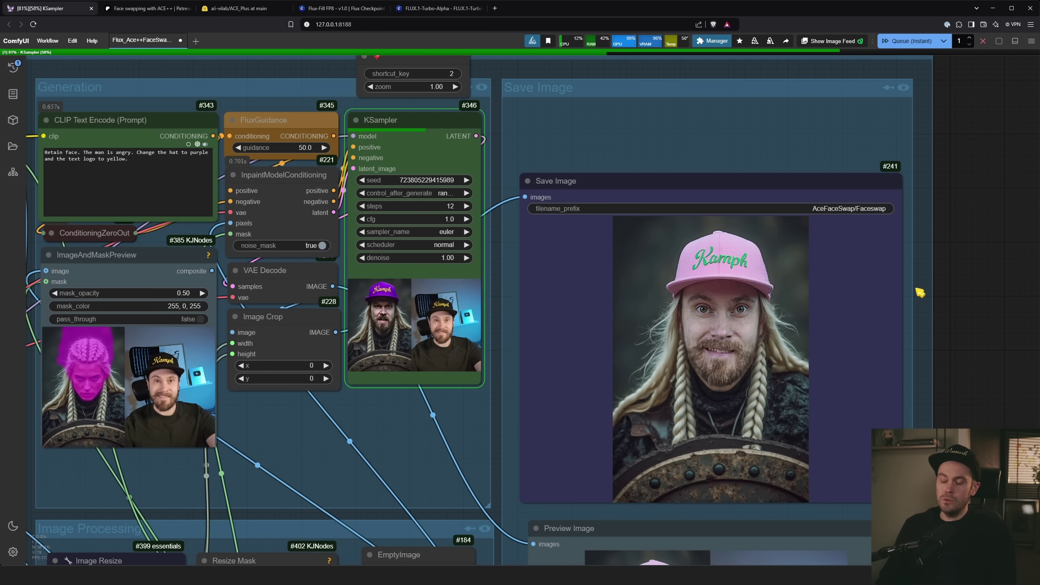
# Step: Examine the expression, hat color and logo lettering of the new results in the Save Image node and KSampler preview
pyautogui.moveTo(921, 303); pyautogui.dragTo(853, 272)
pyautogui.scroll(5, 319, 275)
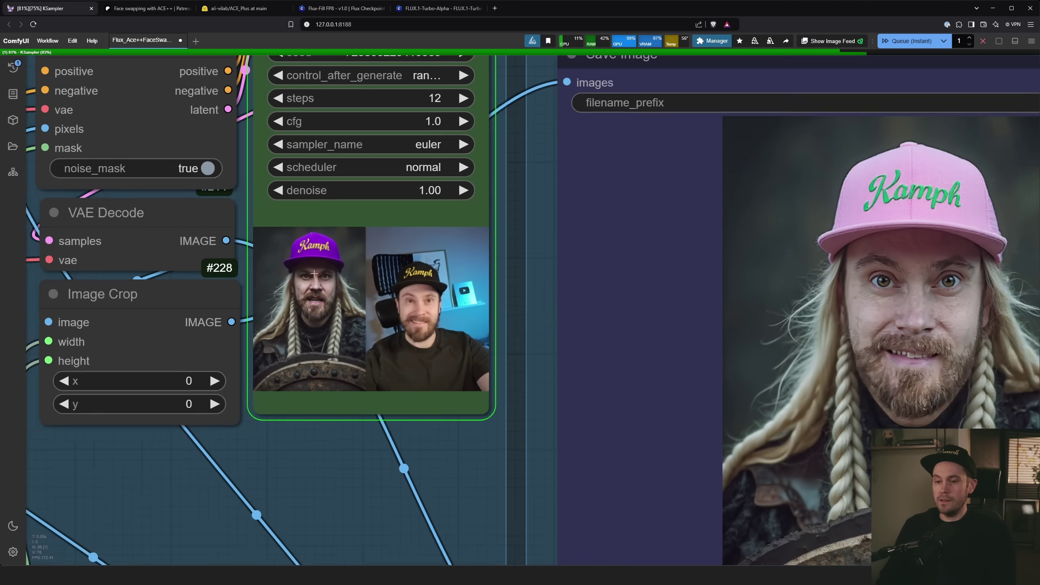
pyautogui.scroll(-3, 318, 275)
pyautogui.moveTo(998, 279); pyautogui.dragTo(748, 278)
pyautogui.scroll(4, 650, 210)
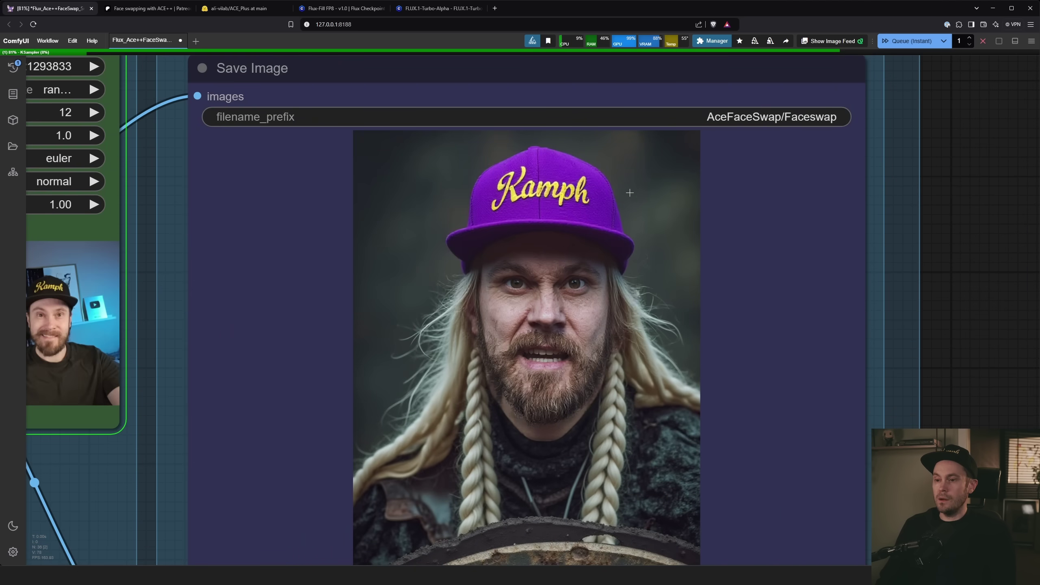
pyautogui.scroll(-3, 696, 257)
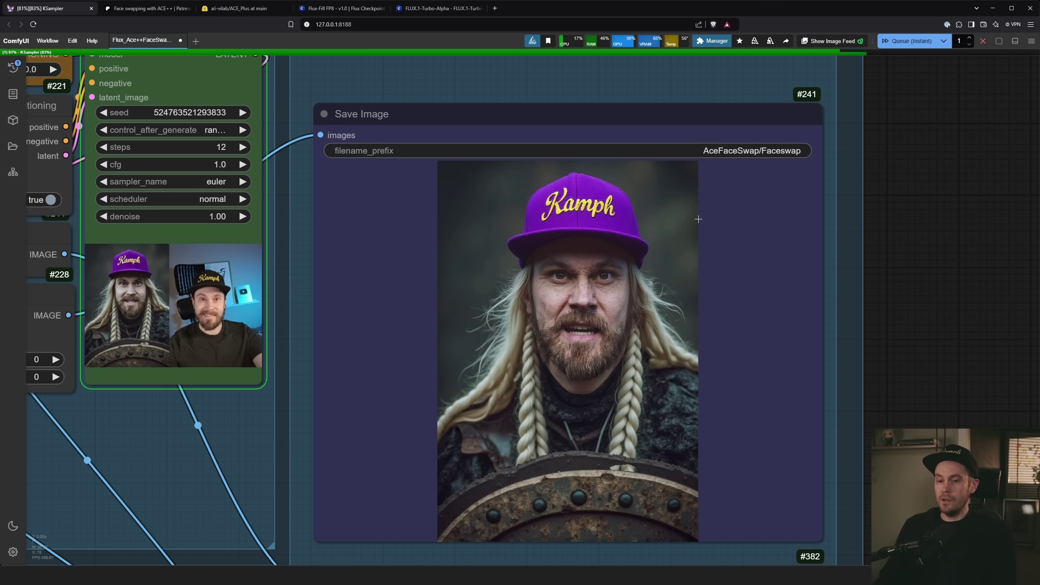
# Step: Load Image_00121_ (1).png into the Load New Face node as the face reference
pyautogui.scroll(-8, 596, 275)
pyautogui.moveTo(122, 109); pyautogui.dragTo(397, 92)
pyautogui.scroll(1, 380, 323)
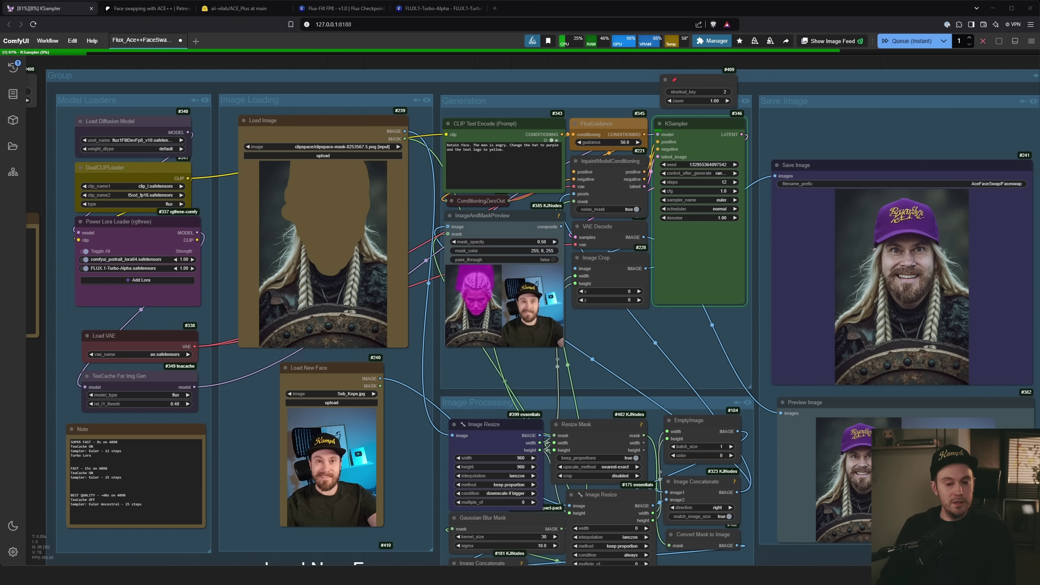
pyautogui.moveTo(0, 365); pyautogui.dragTo(327, 431)
pyautogui.scroll(9, 408, 476)
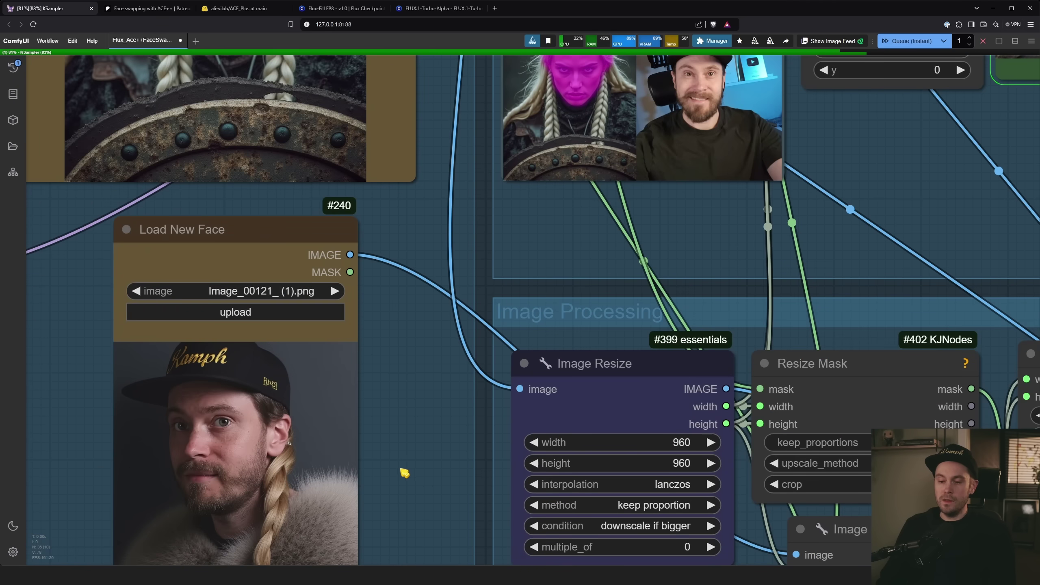
pyautogui.moveTo(86, 471); pyautogui.dragTo(175, 378)
pyautogui.scroll(4, 304, 384)
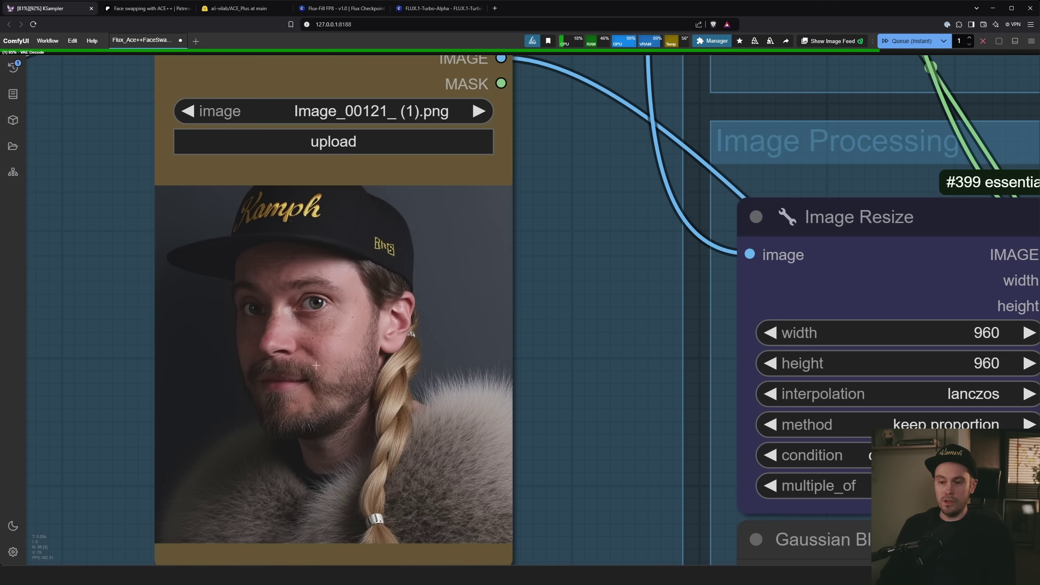
pyautogui.scroll(-8, 470, 332)
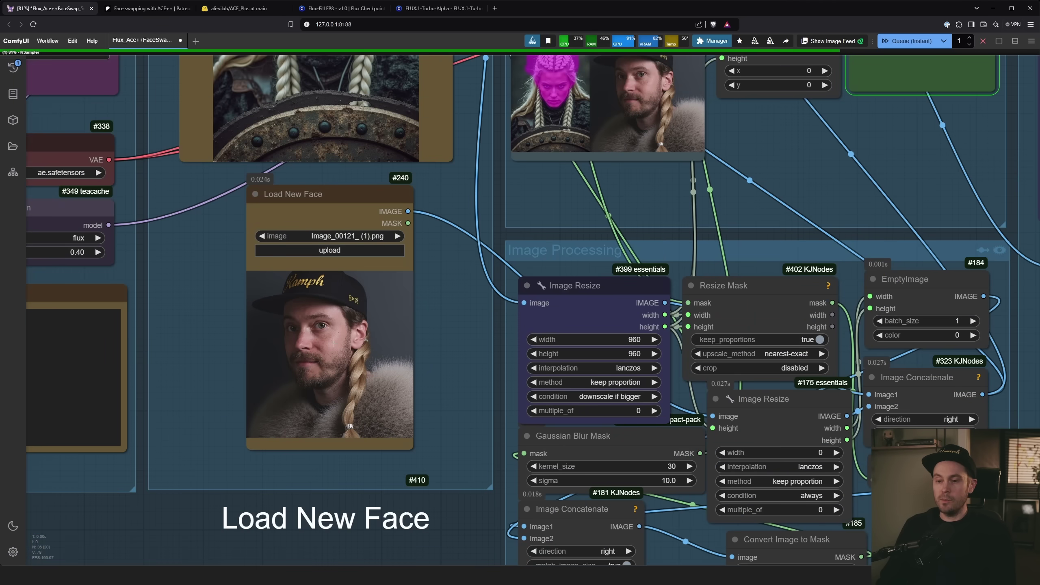
# Step: Compare the results in the Save Image and Preview Image nodes with the reference face and the masked source image
pyautogui.scroll(-3, 430, 328)
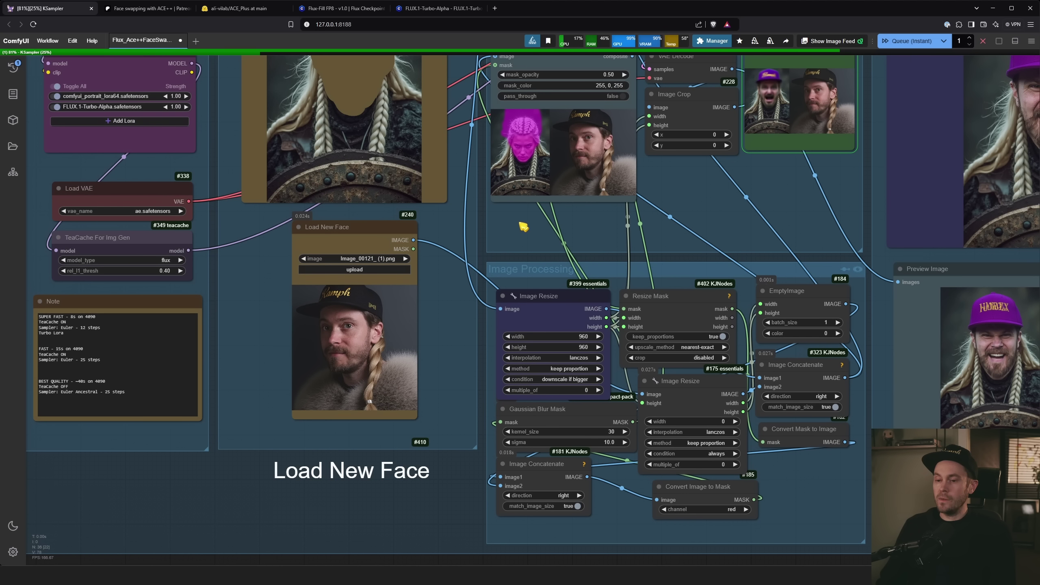
pyautogui.moveTo(520, 223); pyautogui.dragTo(379, 263)
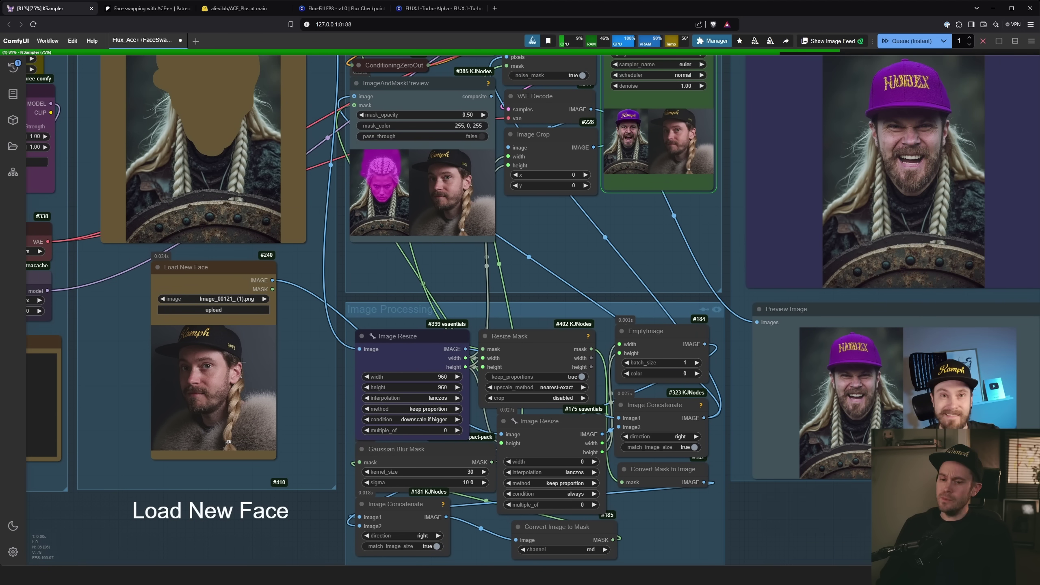
pyautogui.moveTo(645, 225); pyautogui.dragTo(414, 318)
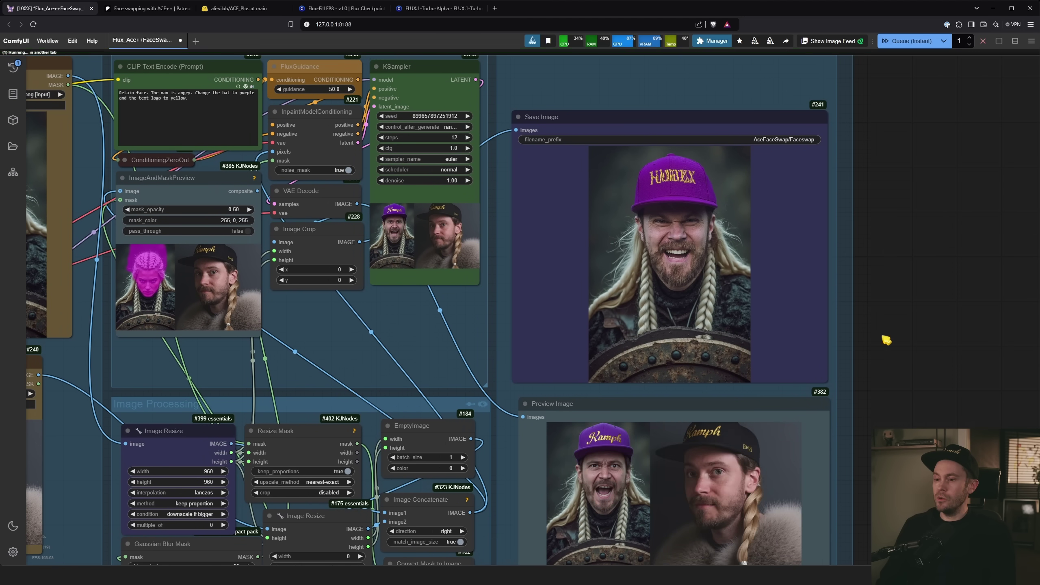
pyautogui.moveTo(875, 466); pyautogui.dragTo(817, 250)
pyautogui.scroll(3, 817, 249)
pyautogui.moveTo(842, 192); pyautogui.dragTo(857, 272)
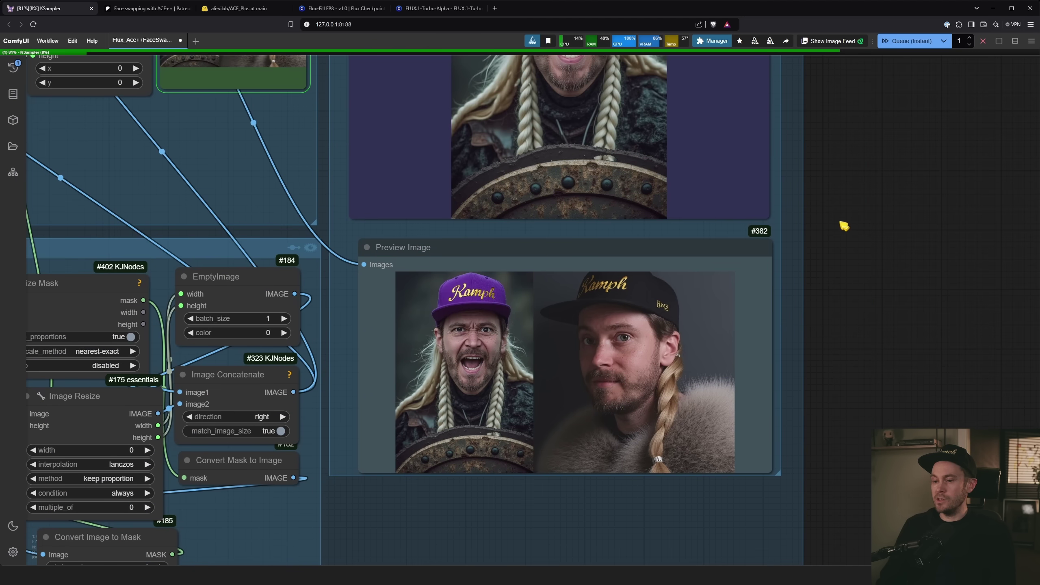
pyautogui.moveTo(812, 143); pyautogui.dragTo(835, 270)
pyautogui.scroll(-1, 831, 261)
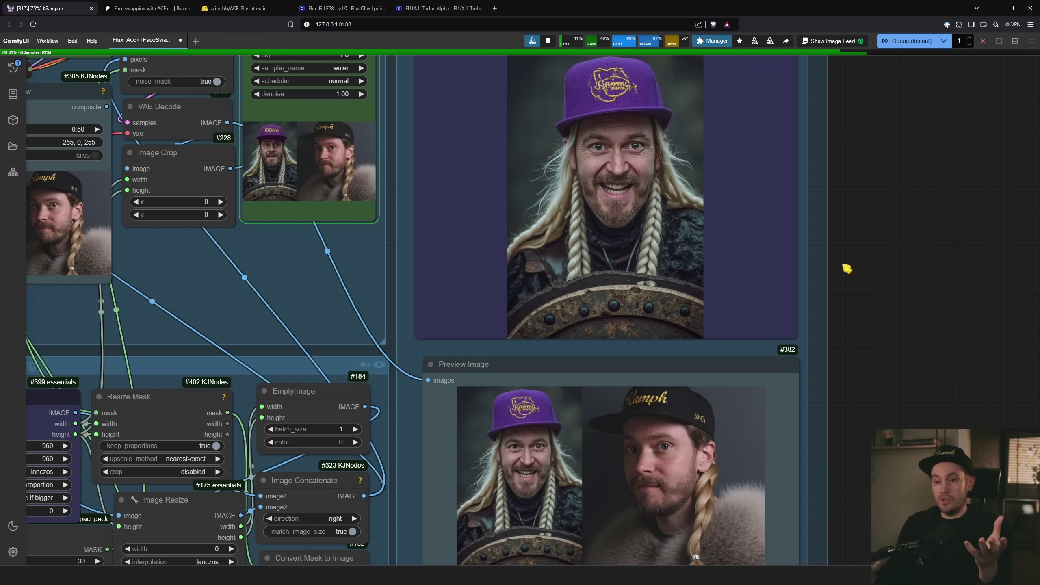
pyautogui.moveTo(210, 285); pyautogui.dragTo(772, 261)
pyautogui.moveTo(186, 171); pyautogui.dragTo(189, 280)
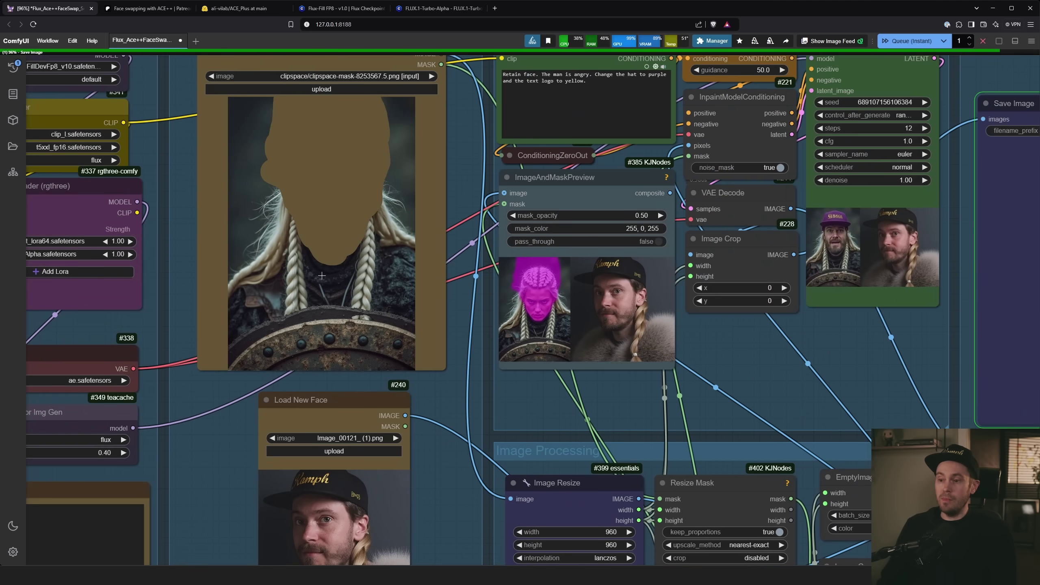
pyautogui.scroll(14, 589, 311)
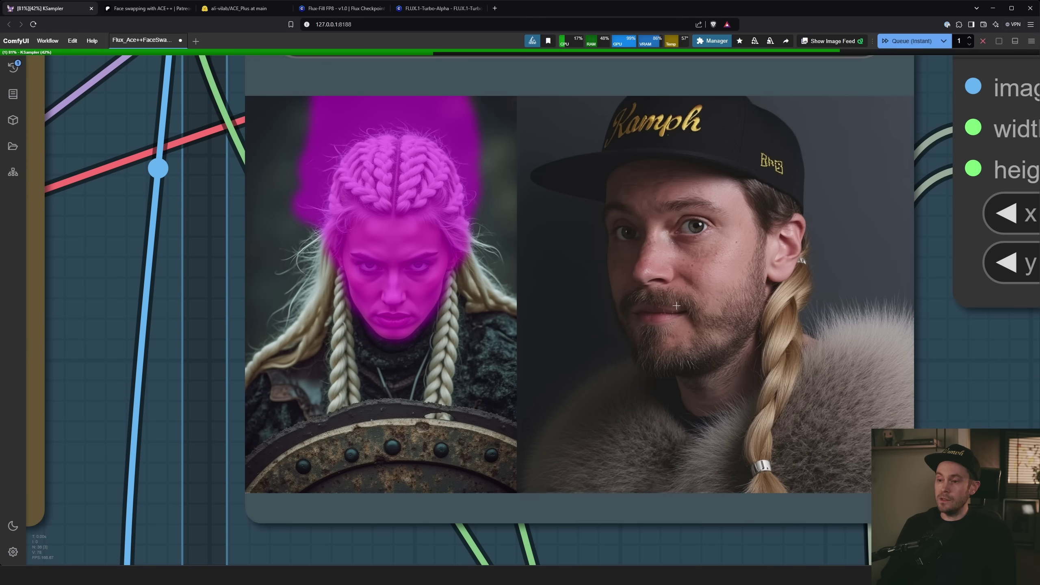
pyautogui.scroll(-8, 676, 306)
pyautogui.scroll(-3, 152, 413)
pyautogui.moveTo(309, 291); pyautogui.dragTo(384, 227)
pyautogui.scroll(-2, 384, 228)
pyautogui.moveTo(1, 430); pyautogui.dragTo(266, 433)
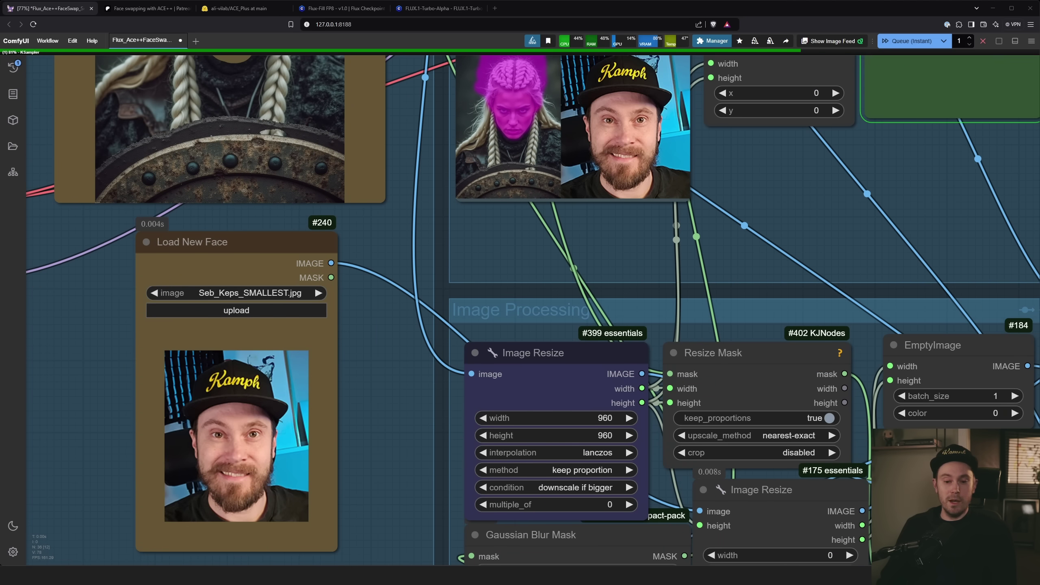
pyautogui.moveTo(1, 430); pyautogui.dragTo(232, 425)
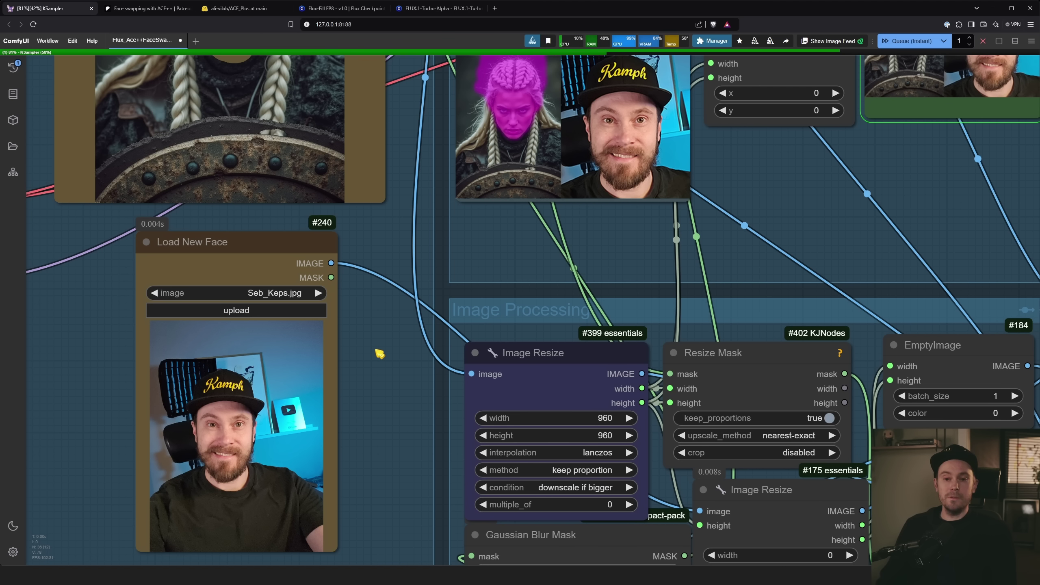
# Step: Rewrite the CLIP Text Encode prompt as "Retain face. The man is bald."
pyautogui.scroll(-7, 380, 354)
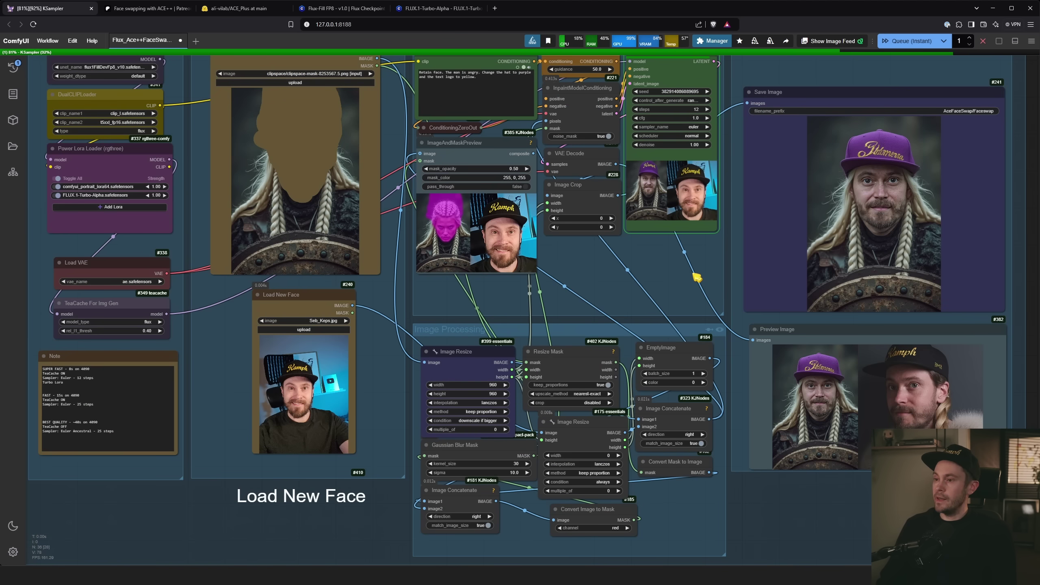
pyautogui.scroll(-2, 782, 206)
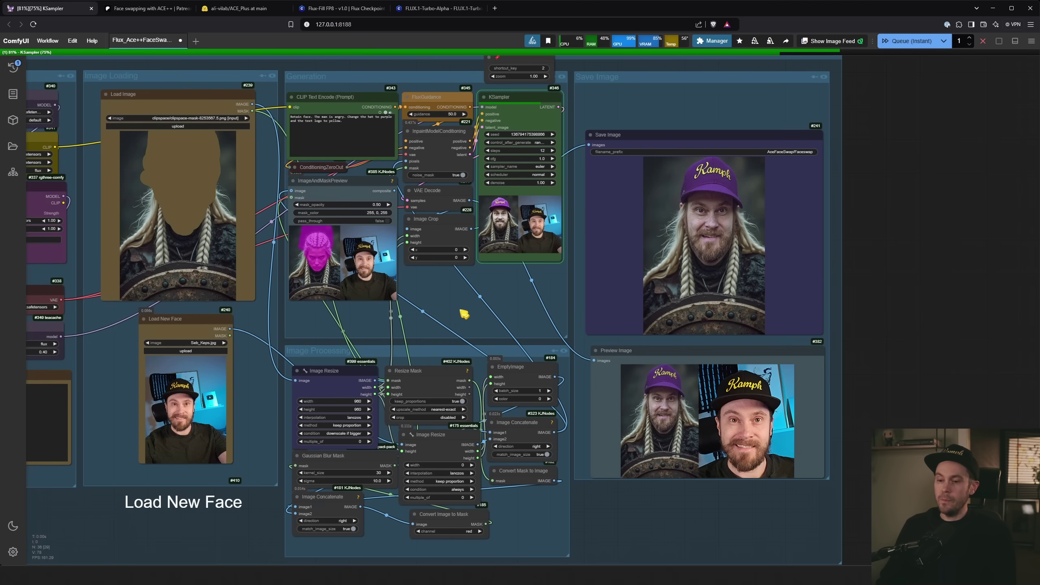
pyautogui.moveTo(432, 295); pyautogui.dragTo(588, 304)
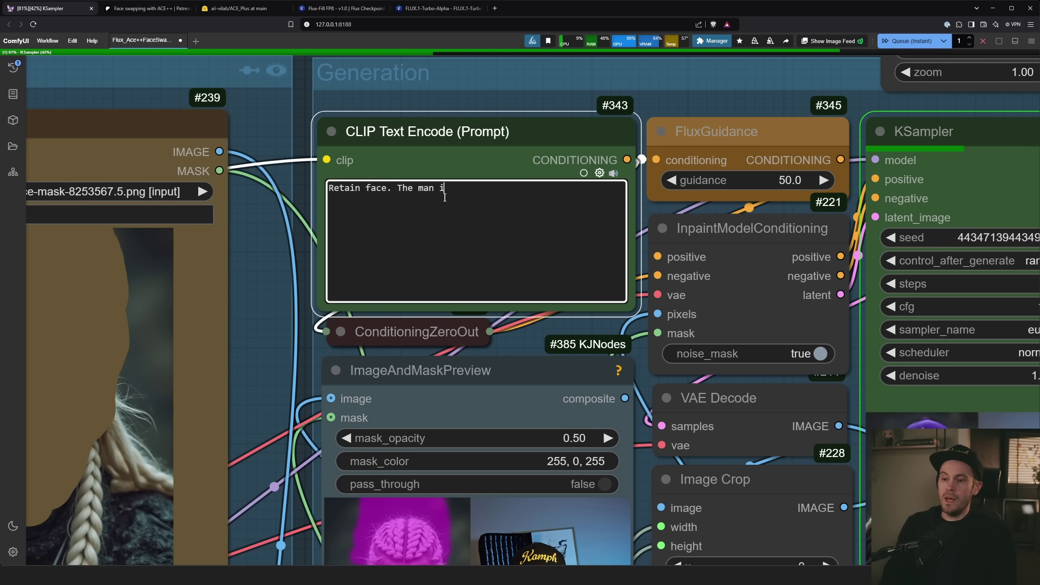
pyautogui.write('s bald.')
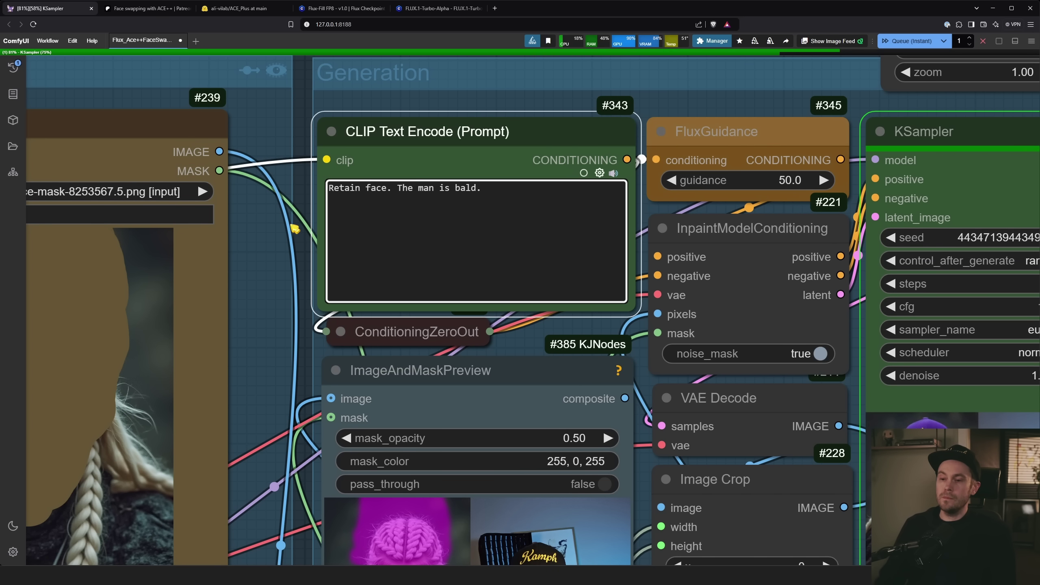
# Step: Examine the head and face of successive results in the Save Image node for the bald prompt
pyautogui.scroll(-6, 278, 241)
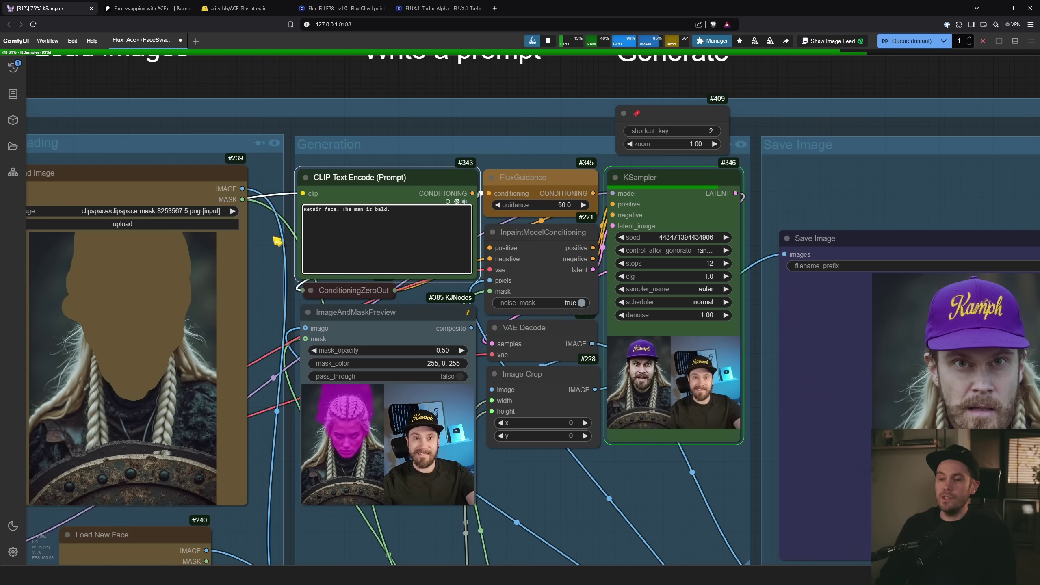
pyautogui.scroll(-3, 277, 242)
pyautogui.moveTo(957, 307); pyautogui.dragTo(790, 232)
pyautogui.scroll(4, 710, 285)
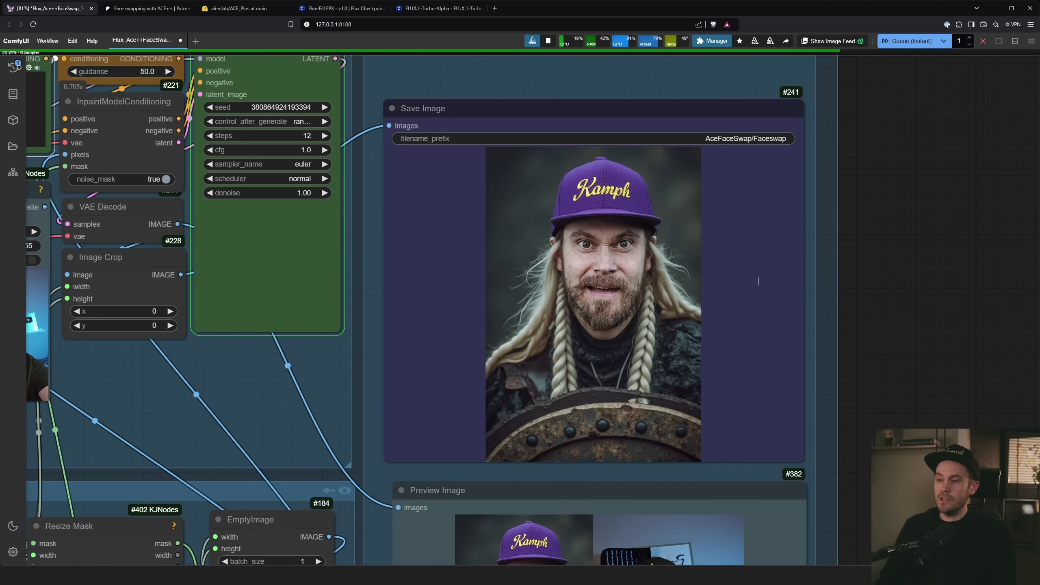
pyautogui.scroll(3, 732, 276)
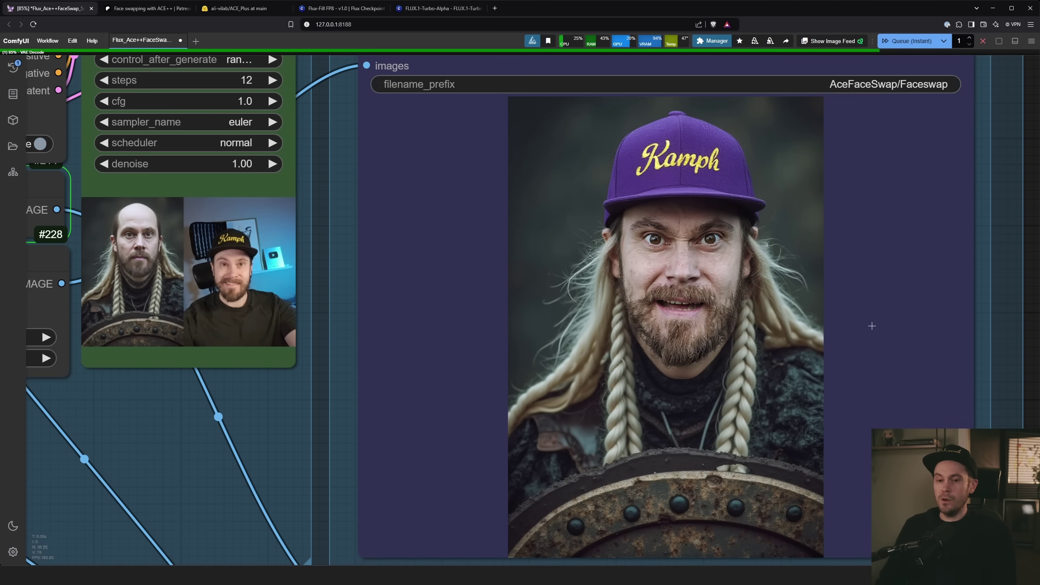
pyautogui.scroll(-2, 968, 341)
pyautogui.scroll(-3, 968, 340)
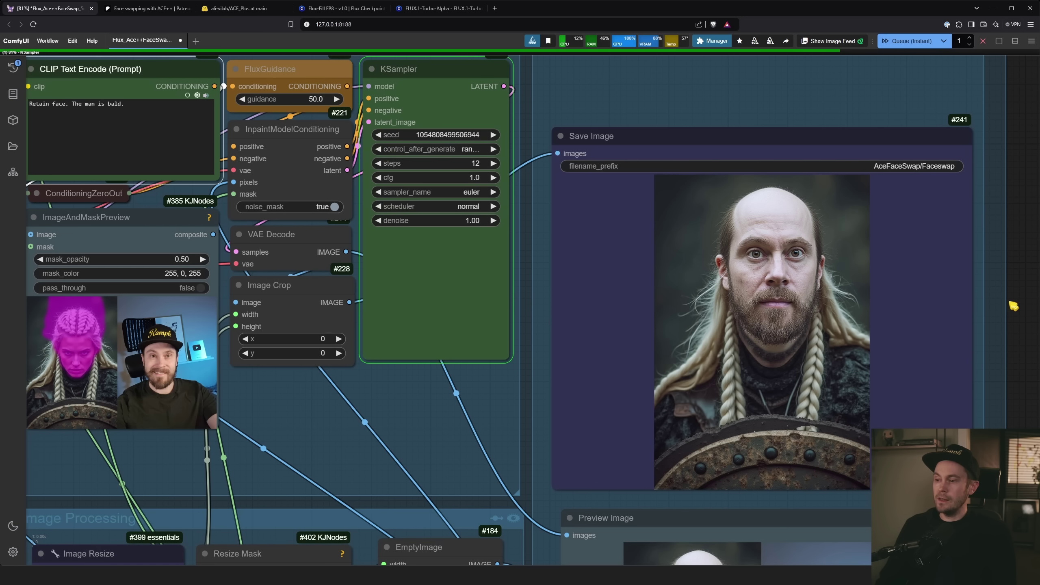
pyautogui.scroll(2, 739, 259)
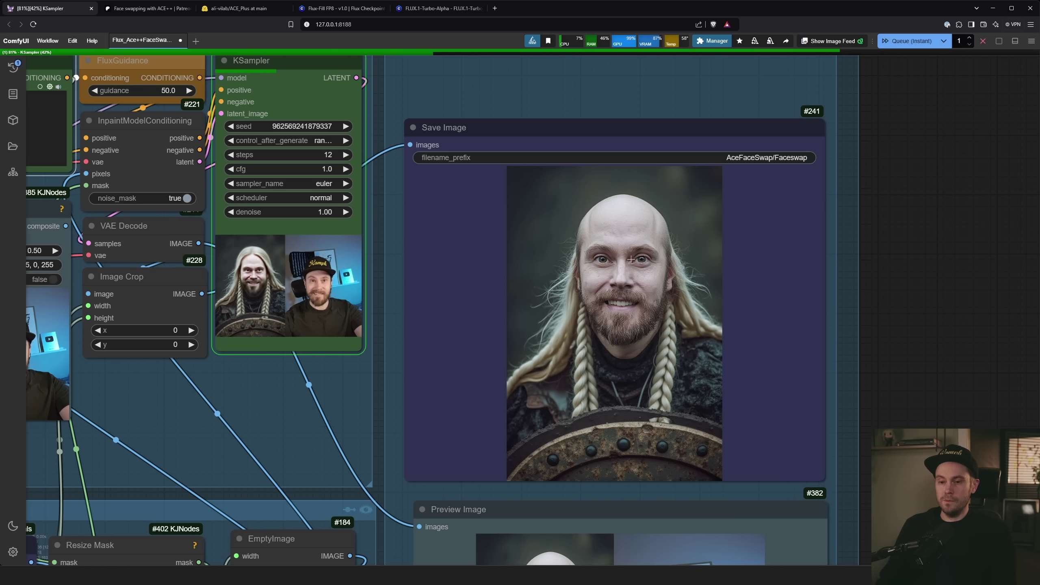
pyautogui.scroll(-1, 825, 284)
# Step: Interrupt the running generation
pyautogui.scroll(-7, 825, 284)
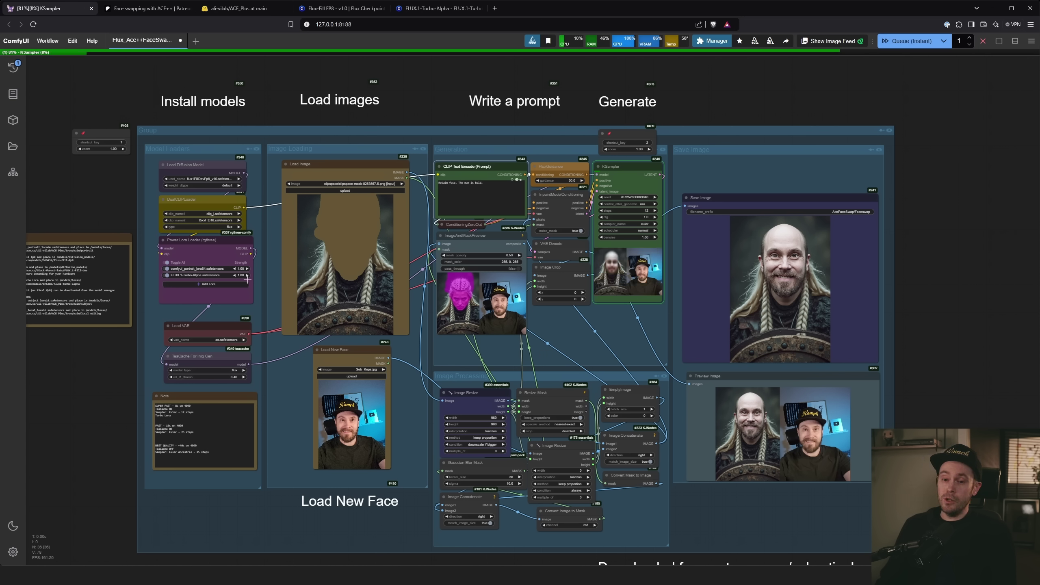
pyautogui.scroll(7, 147, 271)
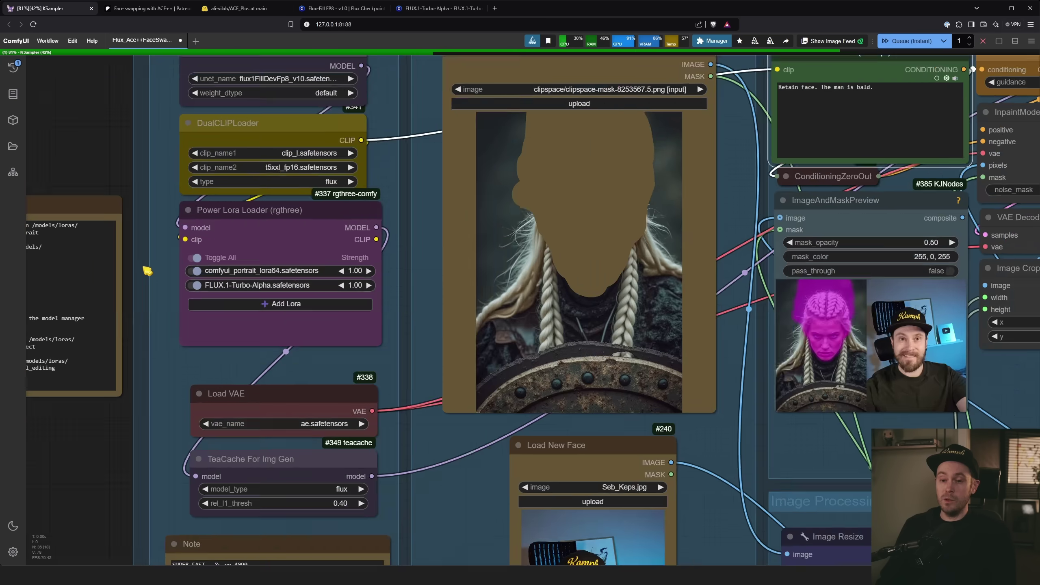
pyautogui.click(984, 41)
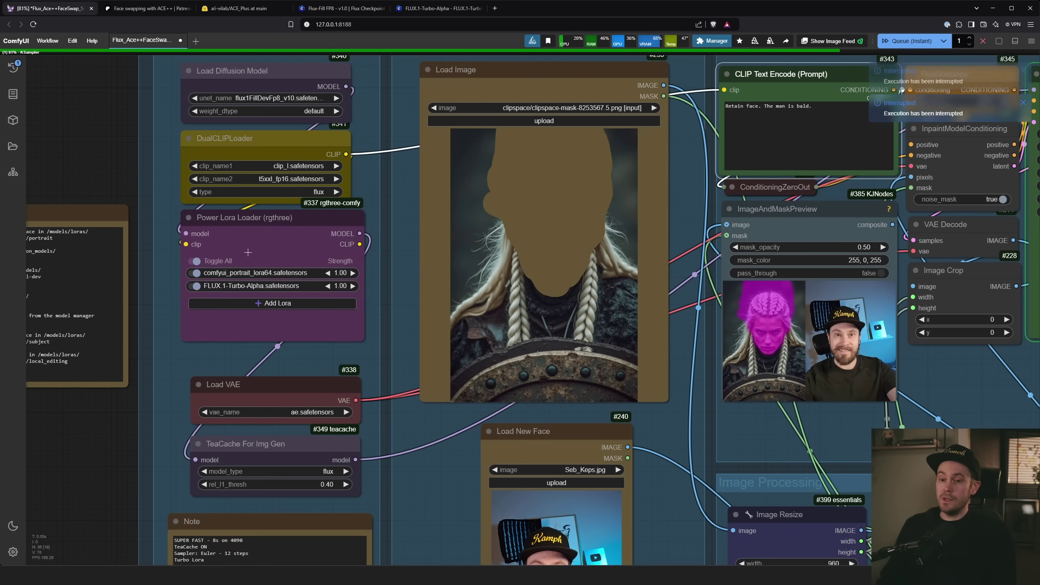
# Step: Turn off the FLUX.1-Turbo-Alpha LoRA in the Power Lora Loader and bypass the TeaCache For Img Gen node
pyautogui.scroll(2, 160, 285)
pyautogui.click(197, 286)
pyautogui.scroll(2, 249, 289)
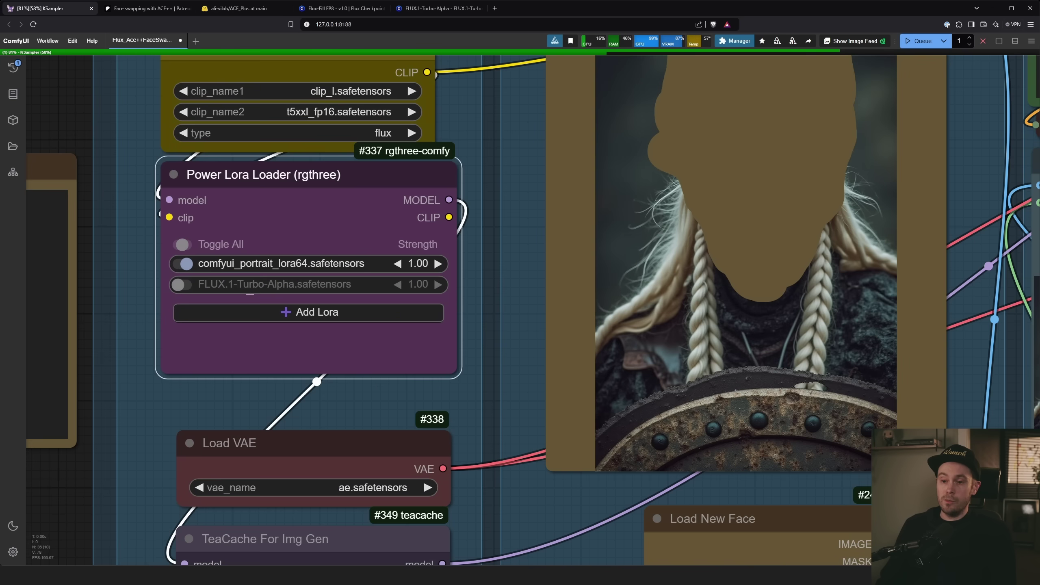
pyautogui.scroll(-3, 248, 288)
pyautogui.scroll(4, 191, 424)
pyautogui.click(307, 468)
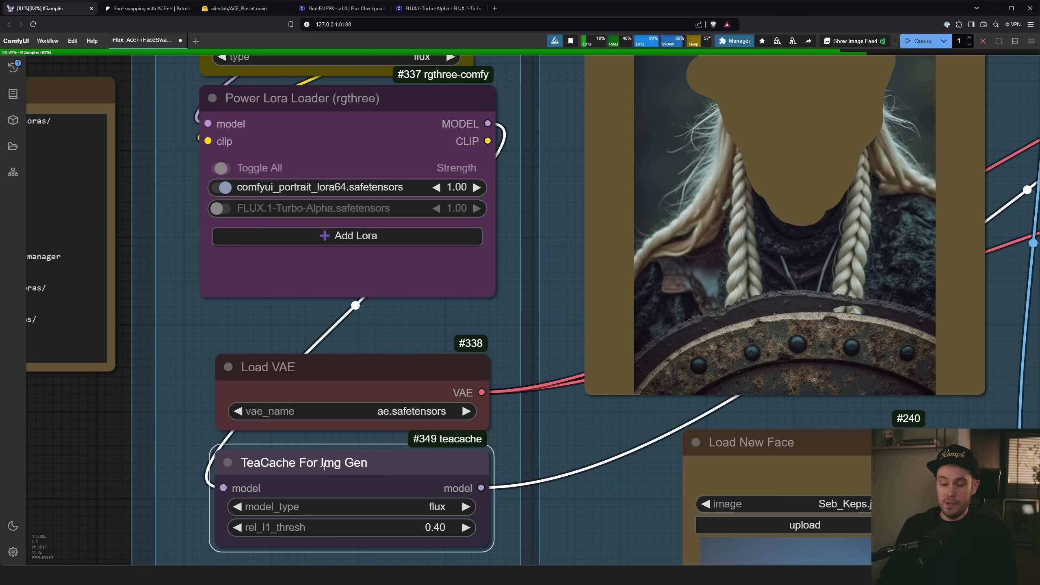
pyautogui.hotkey('ctrl', 'b')
# Step: Set the KSampler to 25 steps with the Euler ancestral sampler
pyautogui.scroll(-10, 549, 387)
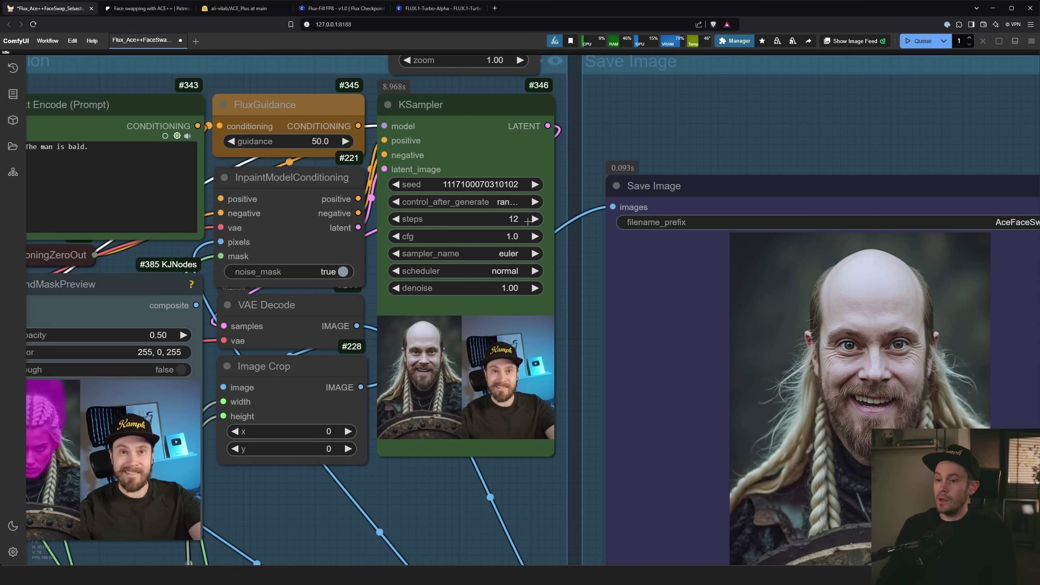
pyautogui.click(514, 220)
pyautogui.write('25')
pyautogui.press('Return')
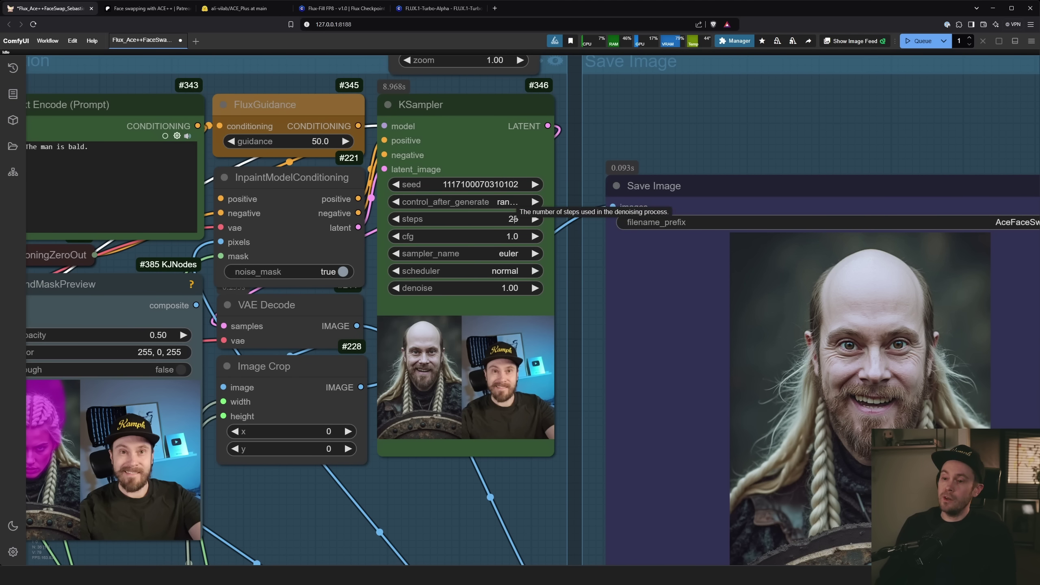
pyautogui.click(513, 256)
pyautogui.click(515, 204)
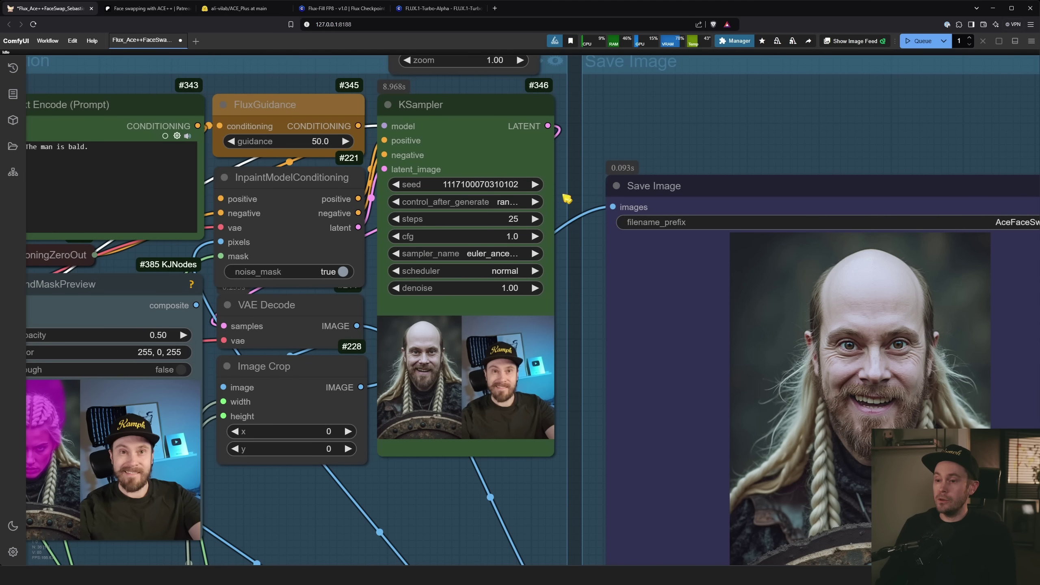
# Step: Change the CLIP Text Encode prompt to "Retain face. Retain hat and yellow text logo." and queue a generation
pyautogui.scroll(-3, 635, 158)
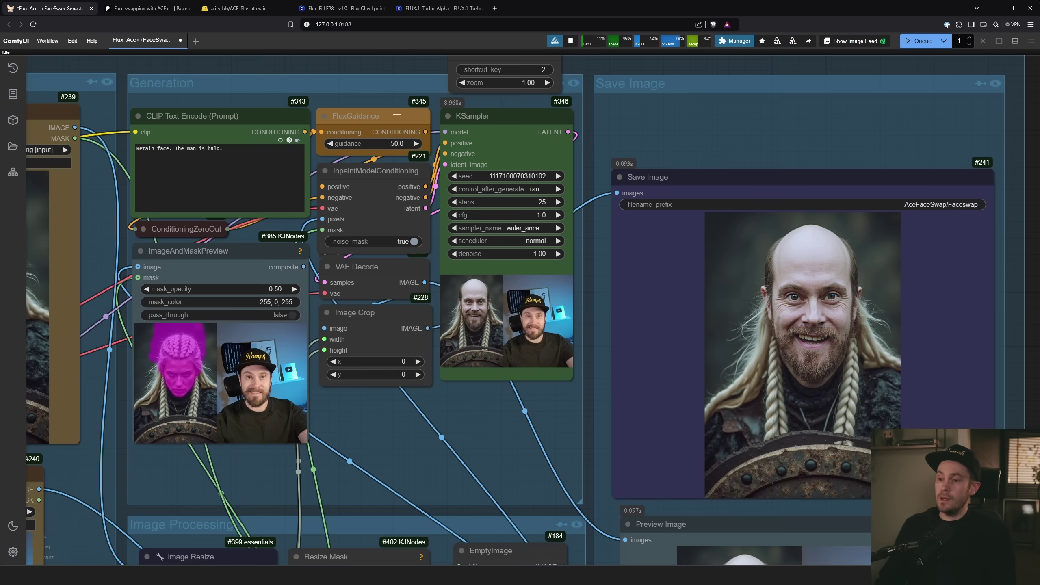
pyautogui.scroll(1, 127, 128)
pyautogui.moveTo(128, 128); pyautogui.dragTo(252, 162)
pyautogui.scroll(2, 252, 163)
pyautogui.moveTo(306, 182); pyautogui.dragTo(395, 193)
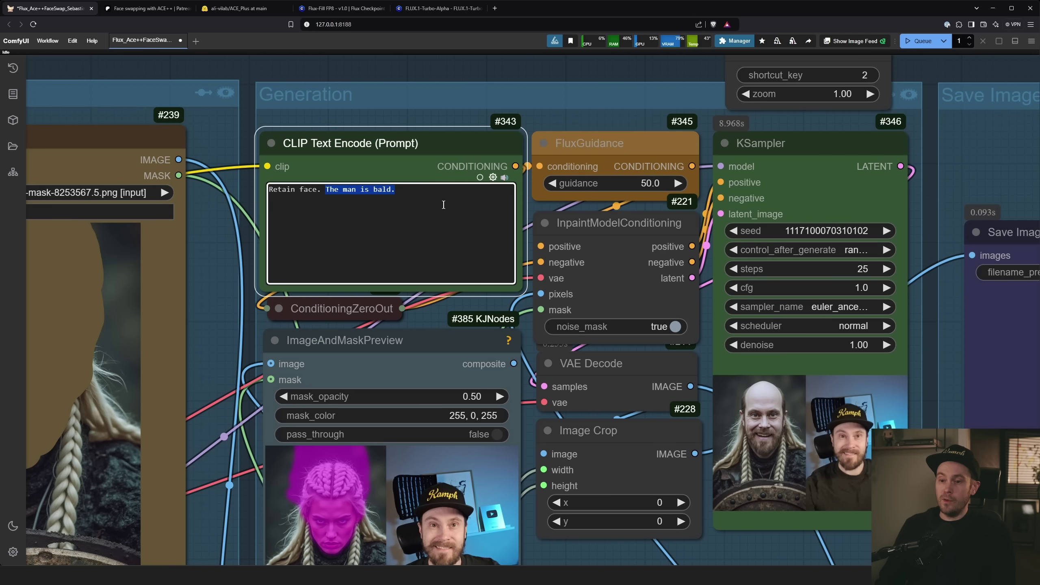
pyautogui.write('Retain hat and yel')
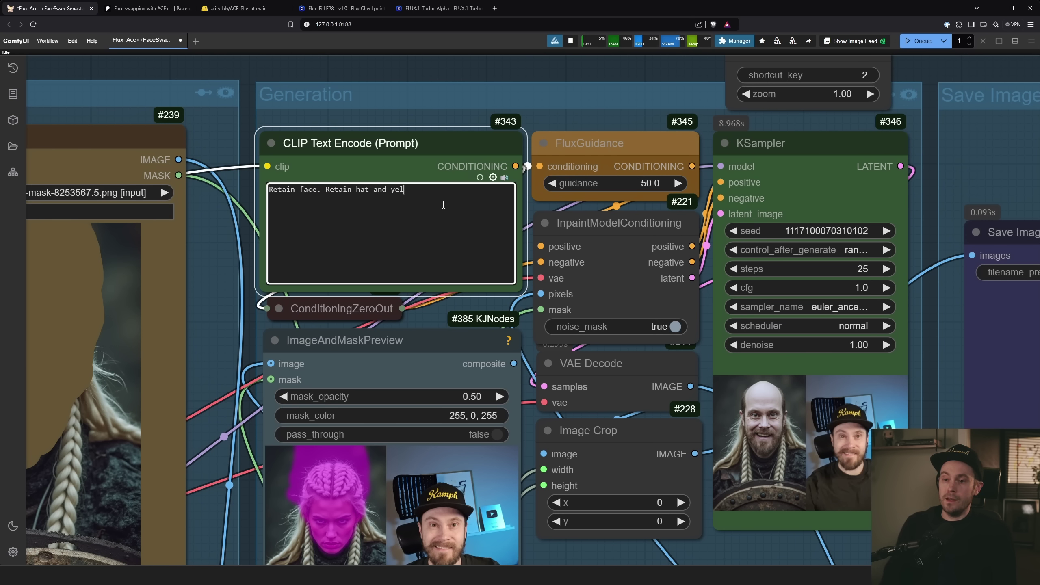
pyautogui.write('low text logo')
pyautogui.hotkey('ctrl', 'Return')
# Step: Examine the face, hat and logo of the new result in the Save Image node, and look over the whole workflow
pyautogui.scroll(-3, 469, 114)
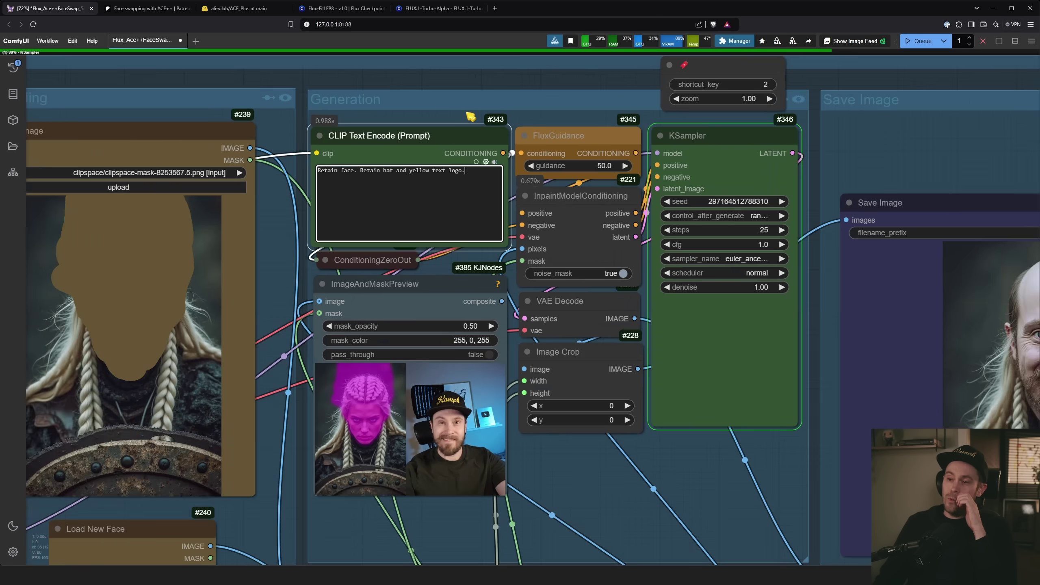
pyautogui.scroll(-3, 469, 115)
pyautogui.moveTo(982, 139); pyautogui.dragTo(634, 127)
pyautogui.moveTo(796, 289); pyautogui.dragTo(843, 215)
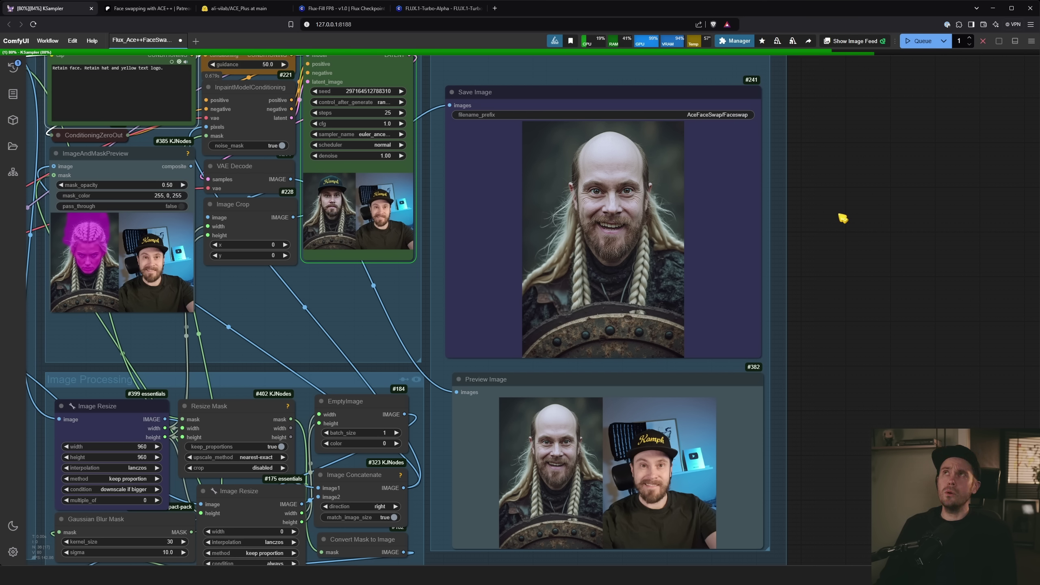
pyautogui.scroll(10, 670, 196)
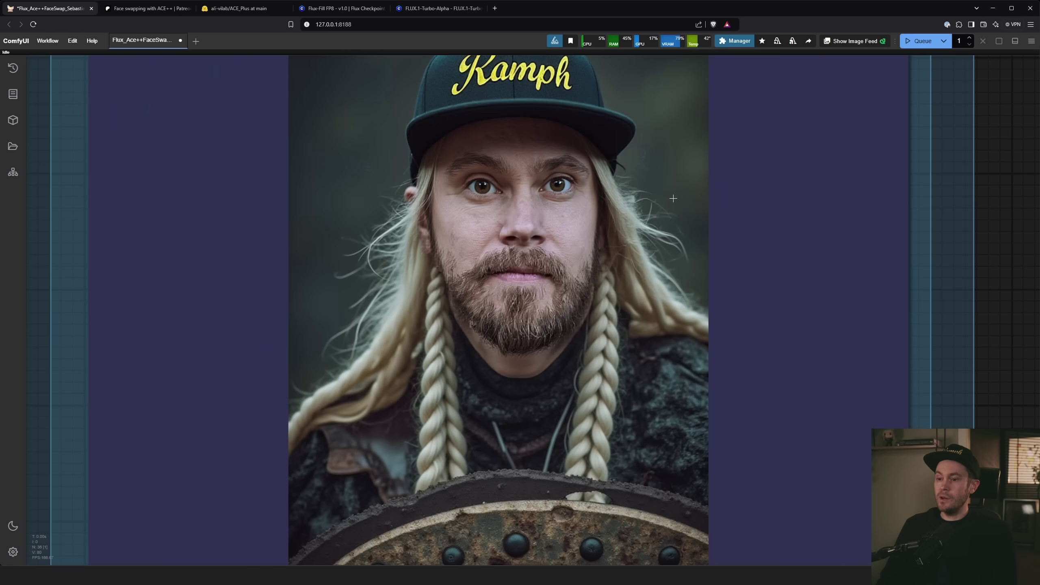
pyautogui.scroll(-10, 670, 197)
pyautogui.moveTo(846, 322); pyautogui.dragTo(839, 250)
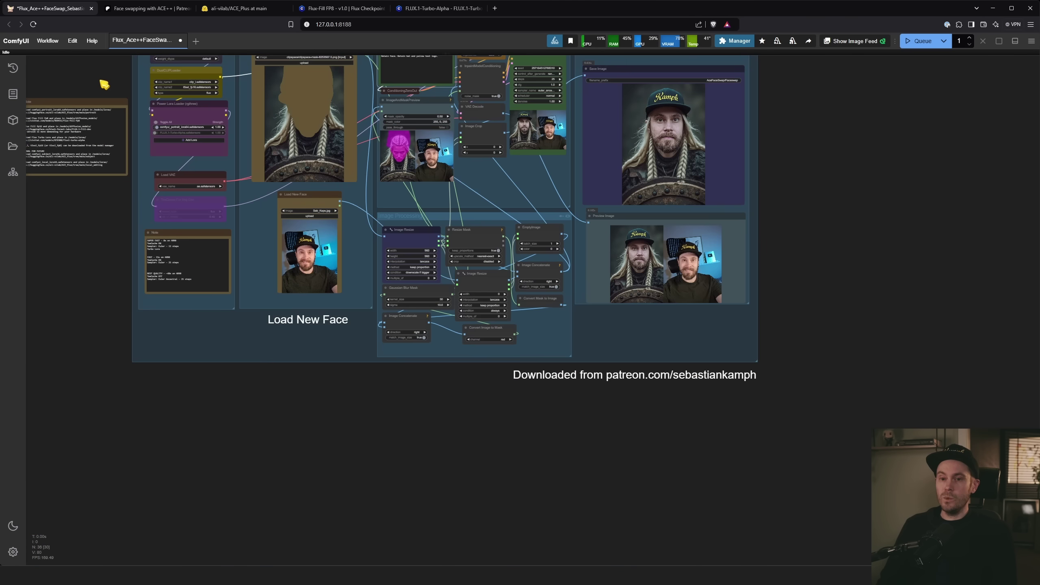
pyautogui.moveTo(102, 82); pyautogui.dragTo(112, 202)
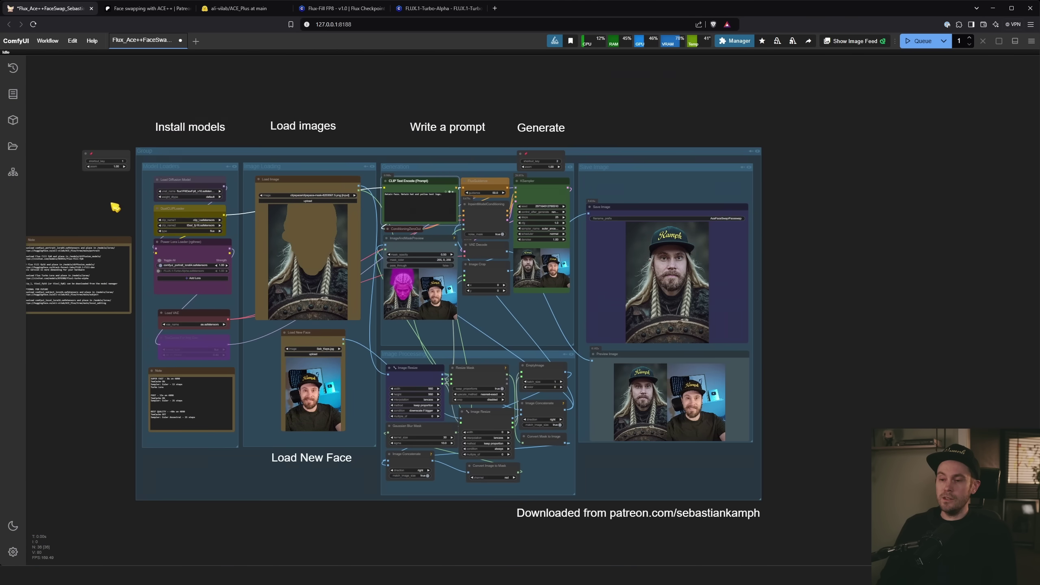
pyautogui.scroll(3, 98, 202)
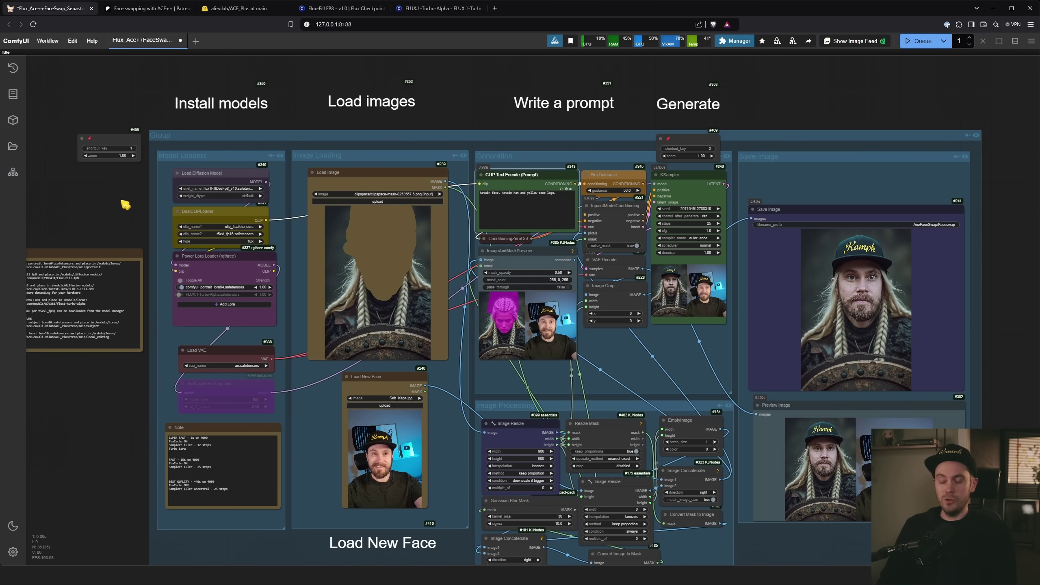